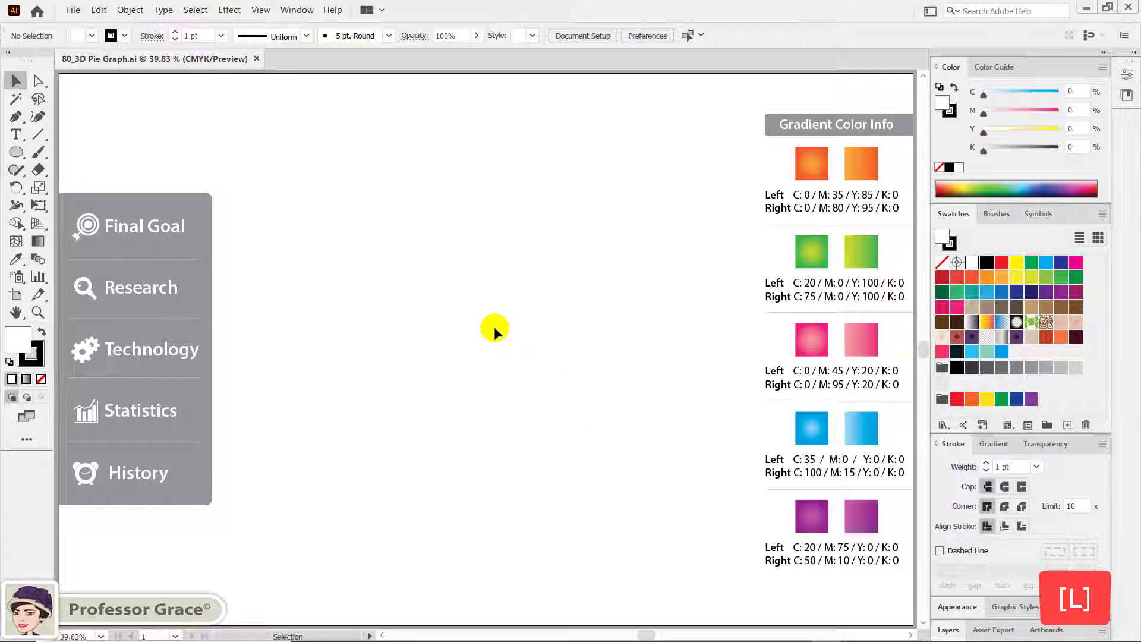
- Select the Ellipse Tool with the L shortcut
{"action": "key", "text": "l"}
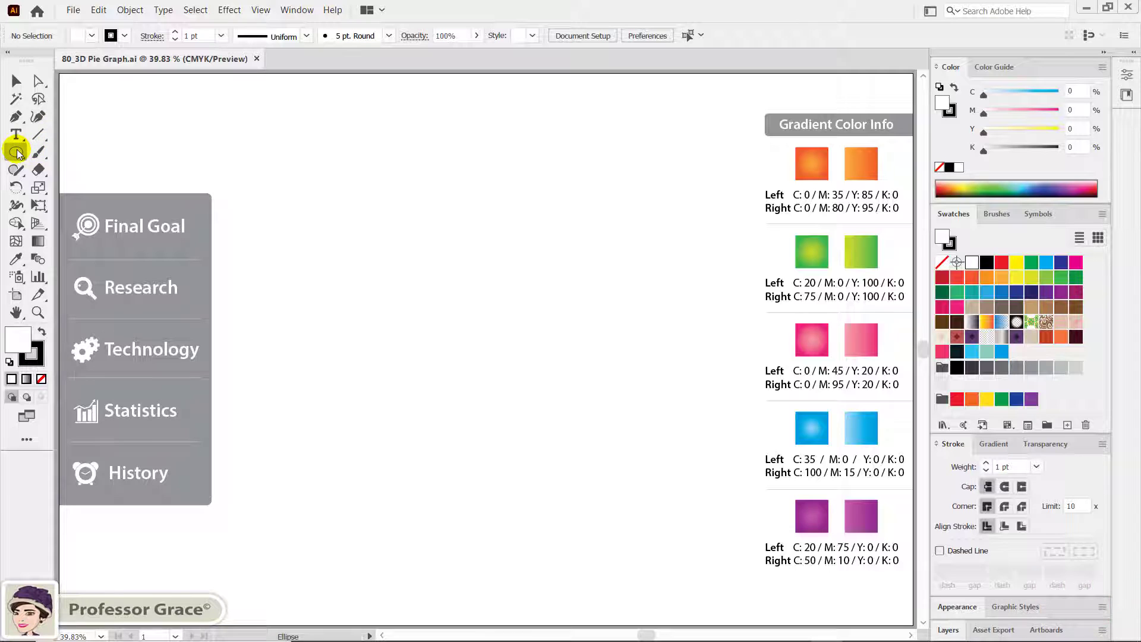
- Create a 35 cm by 35 cm circle
{"action": "left_click", "coordinate": [157, 120]}
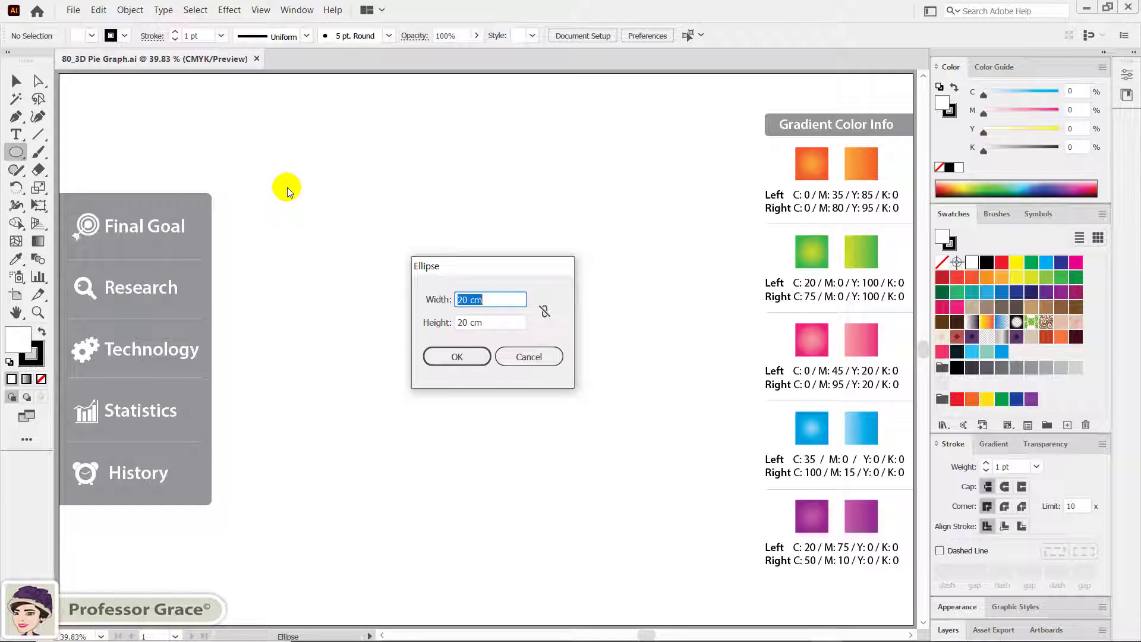
{"action": "type", "text": "35"}
{"action": "key", "text": "Tab"}
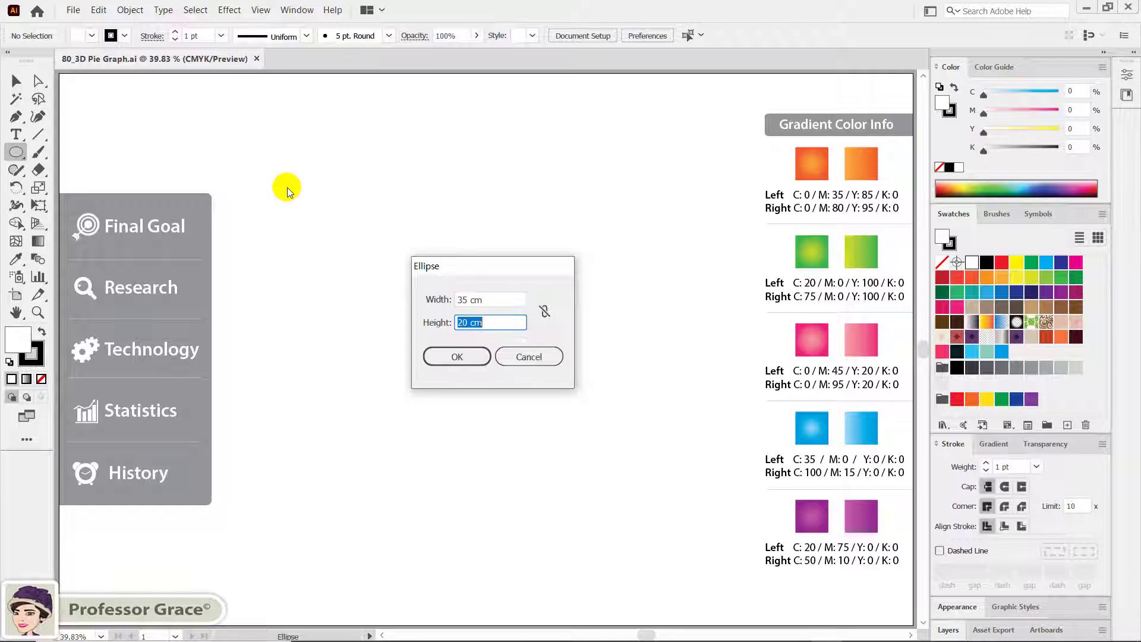
{"action": "type", "text": "35"}
{"action": "key", "text": "Tab"}
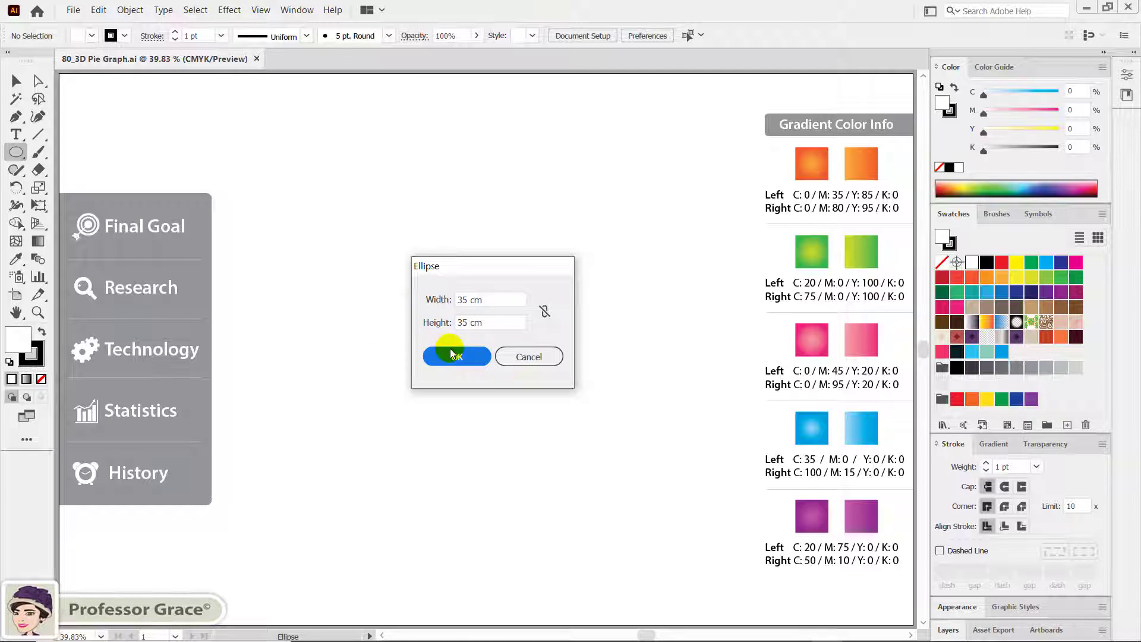
{"action": "left_click", "coordinate": [451, 357]}
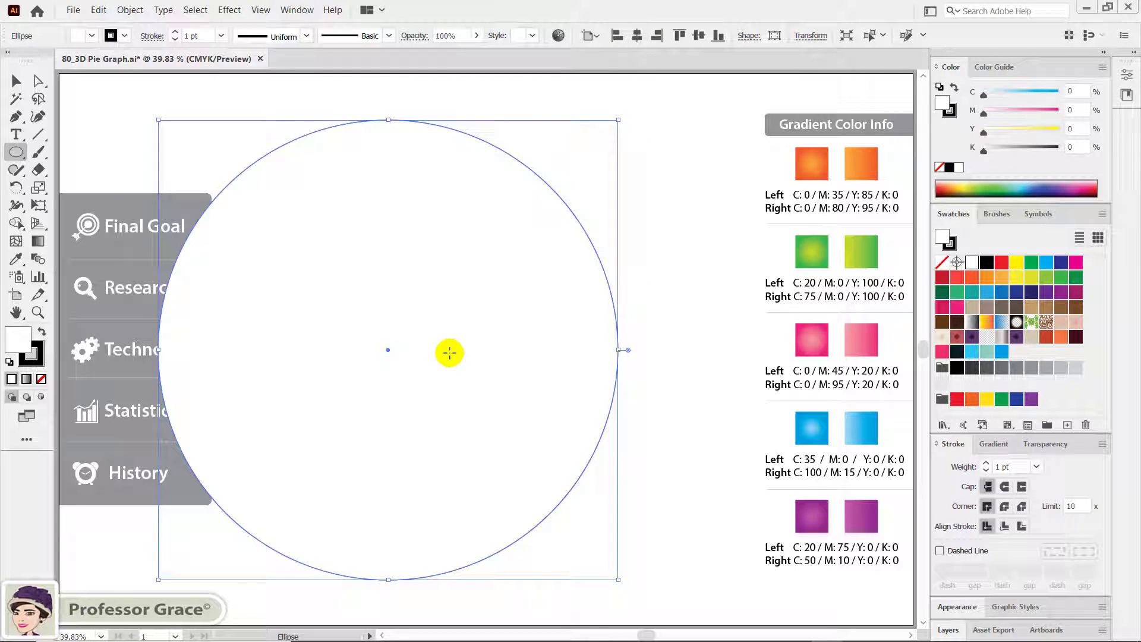
- Centre the circle horizontally and vertically on the artboard
{"action": "left_click", "coordinate": [594, 37]}
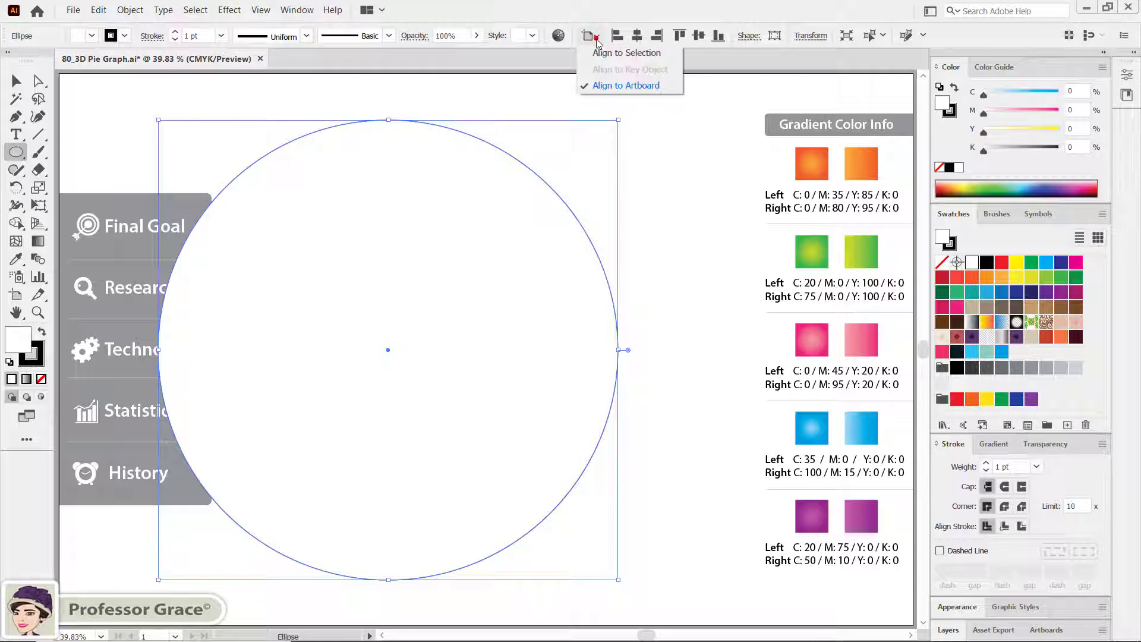
{"action": "left_click", "coordinate": [604, 86]}
{"action": "left_click", "coordinate": [604, 86]}
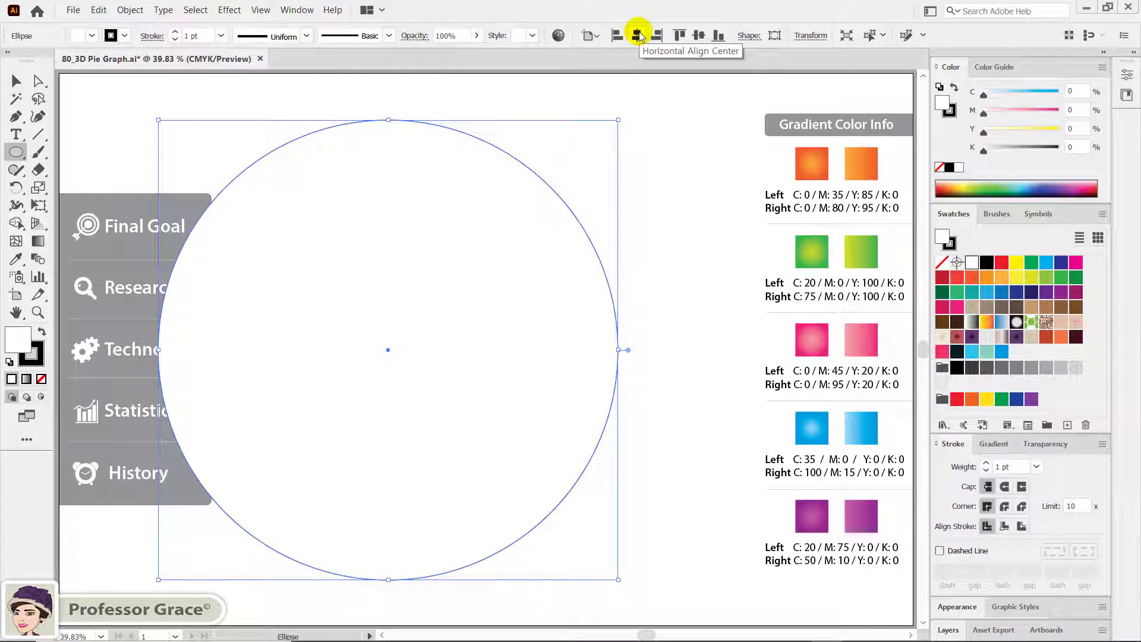
{"action": "left_click", "coordinate": [637, 36]}
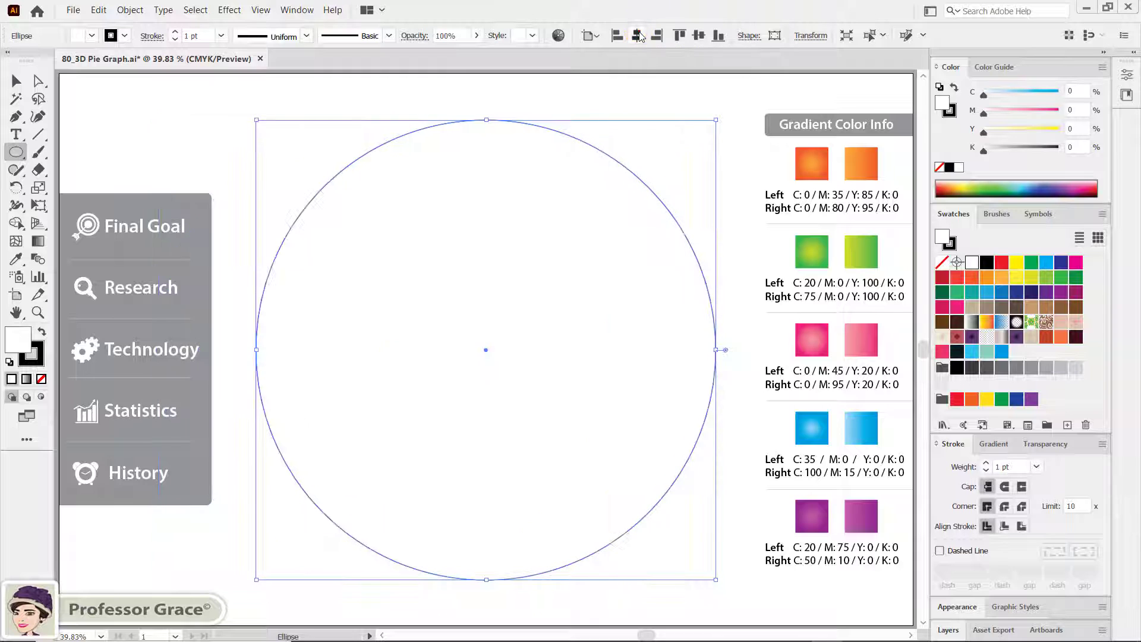
{"action": "left_click", "coordinate": [700, 36]}
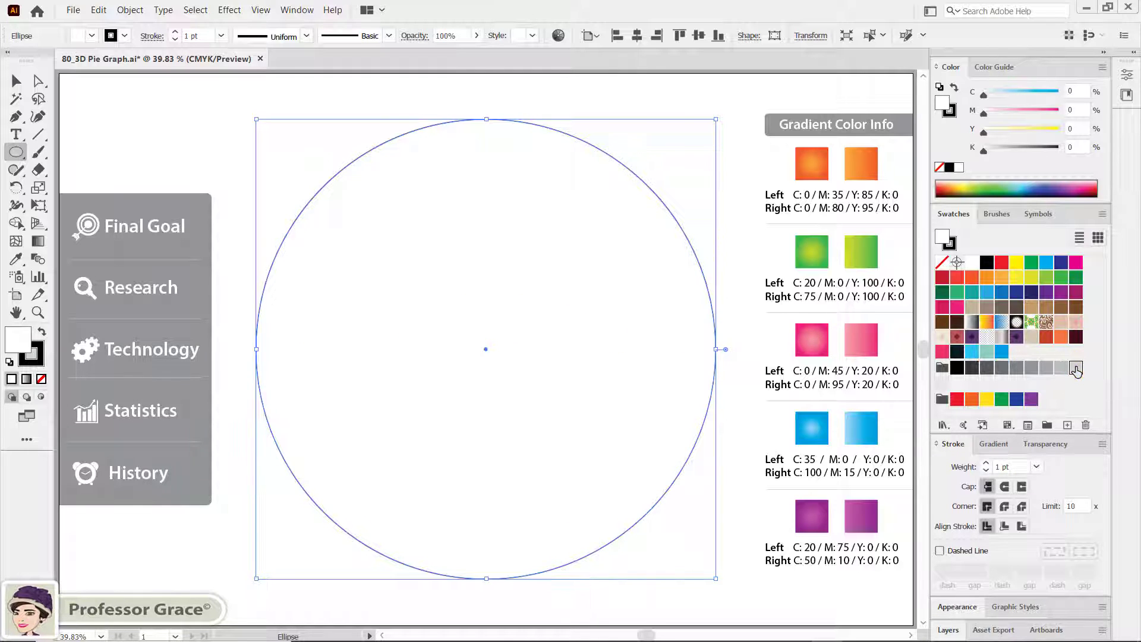
- Give the circle a 20% grey fill and no stroke, then paste a copy in front
{"action": "left_click", "coordinate": [1076, 369]}
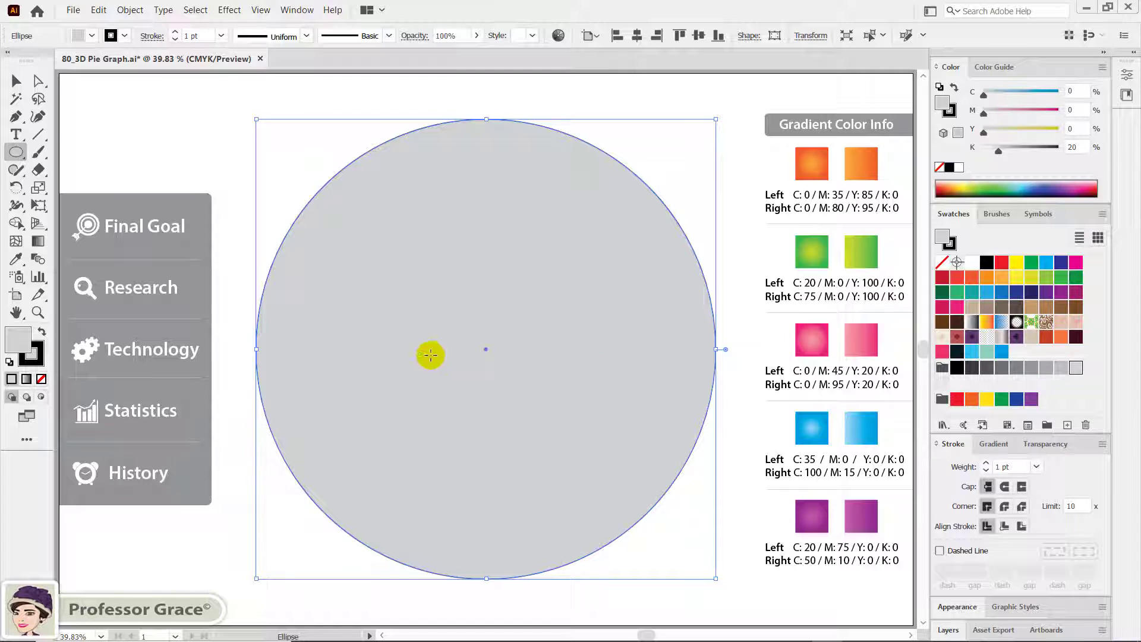
{"action": "left_click", "coordinate": [33, 357]}
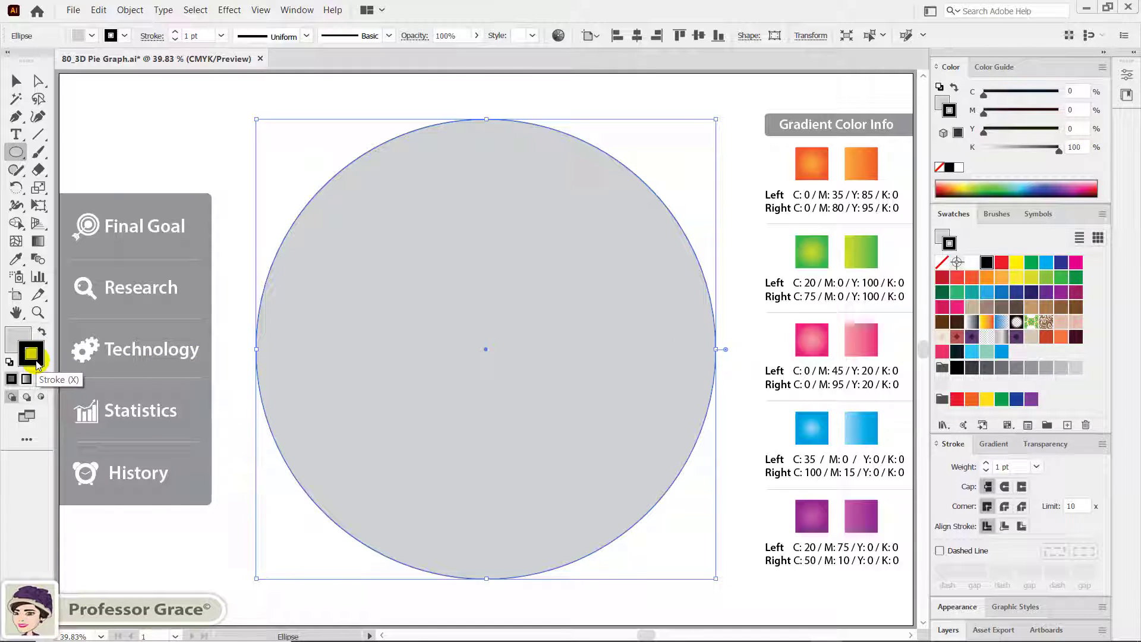
{"action": "key", "text": "slash"}
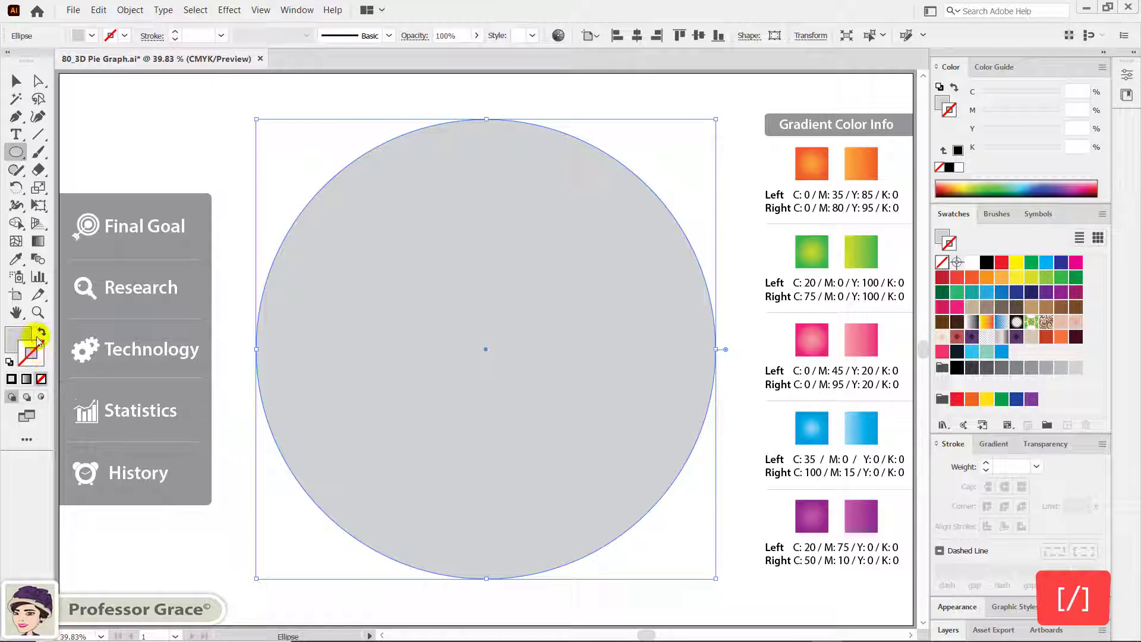
{"action": "left_click", "coordinate": [19, 340]}
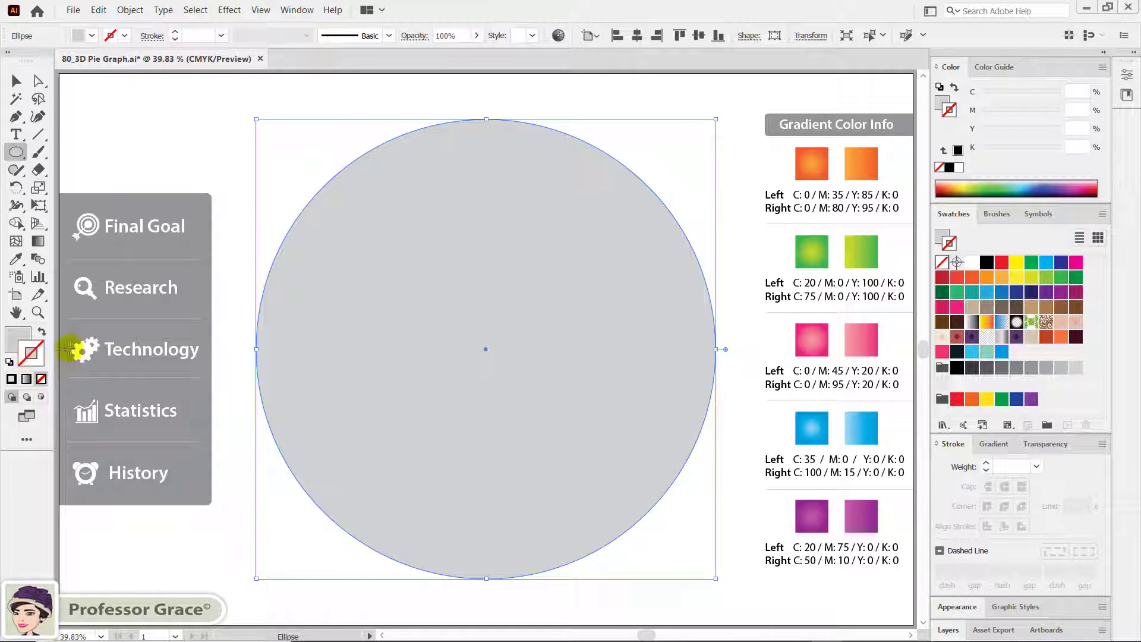
{"action": "key", "text": "ctrl+c"}
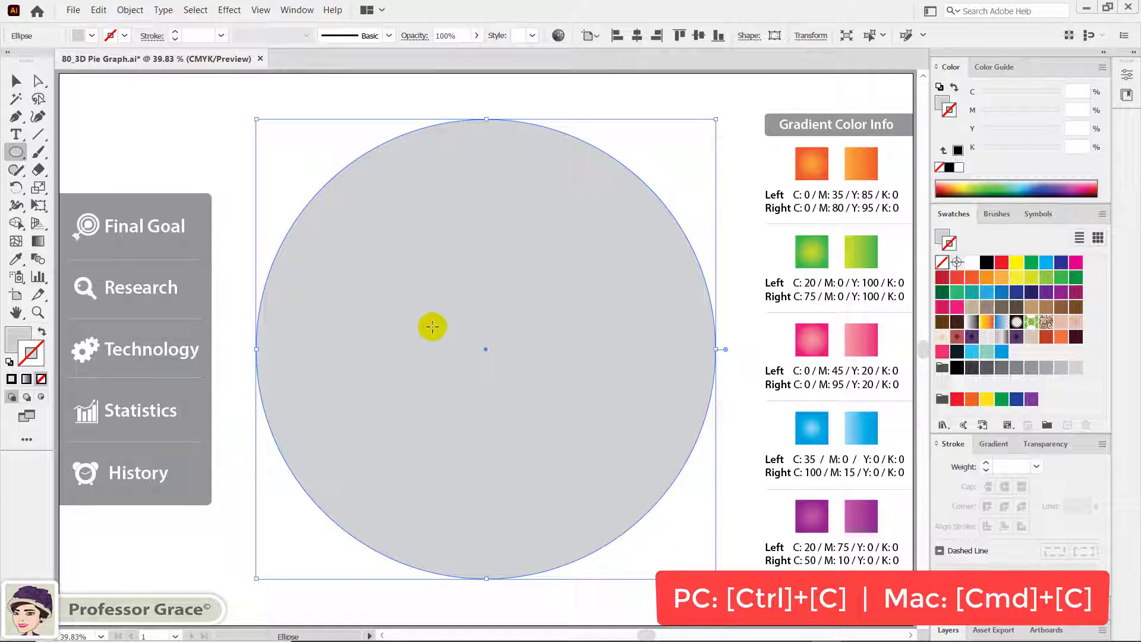
{"action": "key", "text": "ctrl+f"}
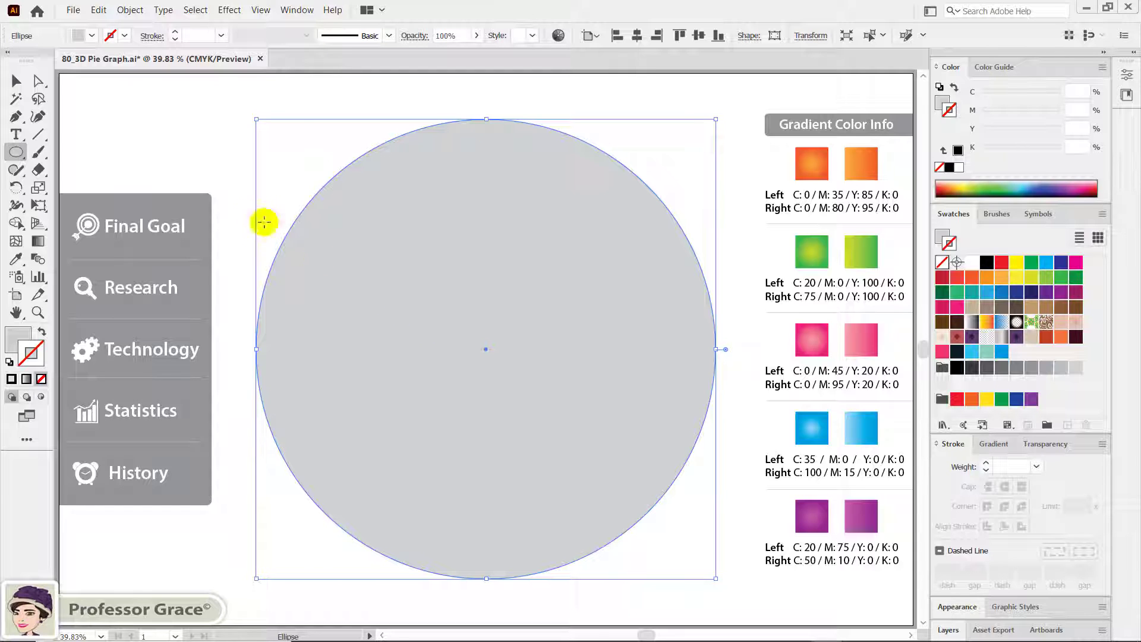
- Scale the front copy uniformly to 30%
{"action": "left_click", "coordinate": [38, 188]}
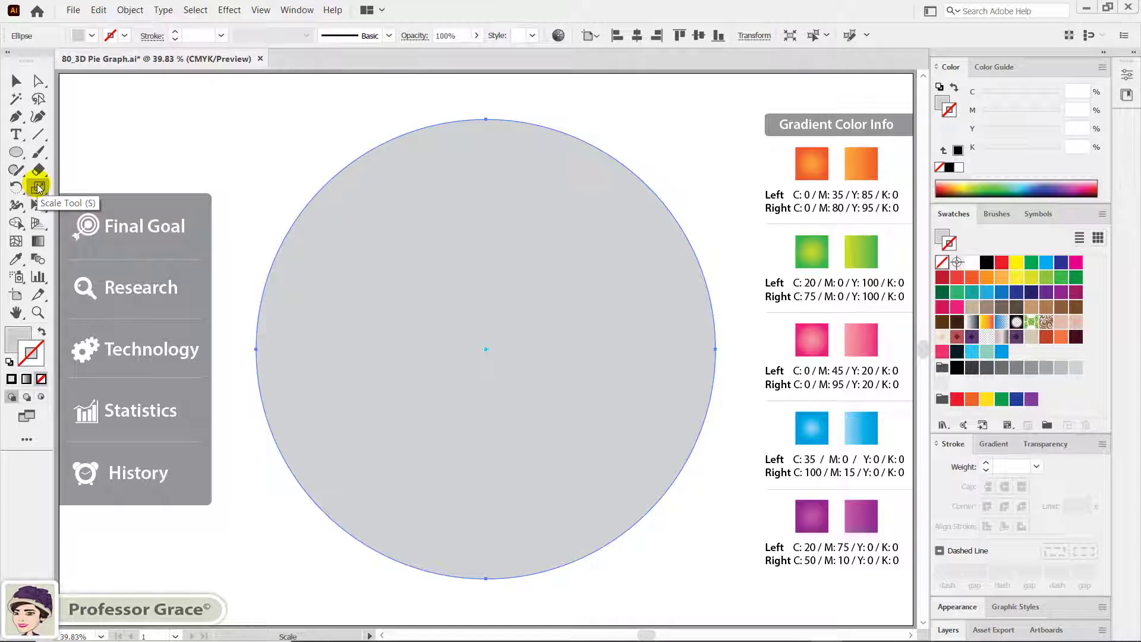
{"action": "double_click", "coordinate": [38, 188]}
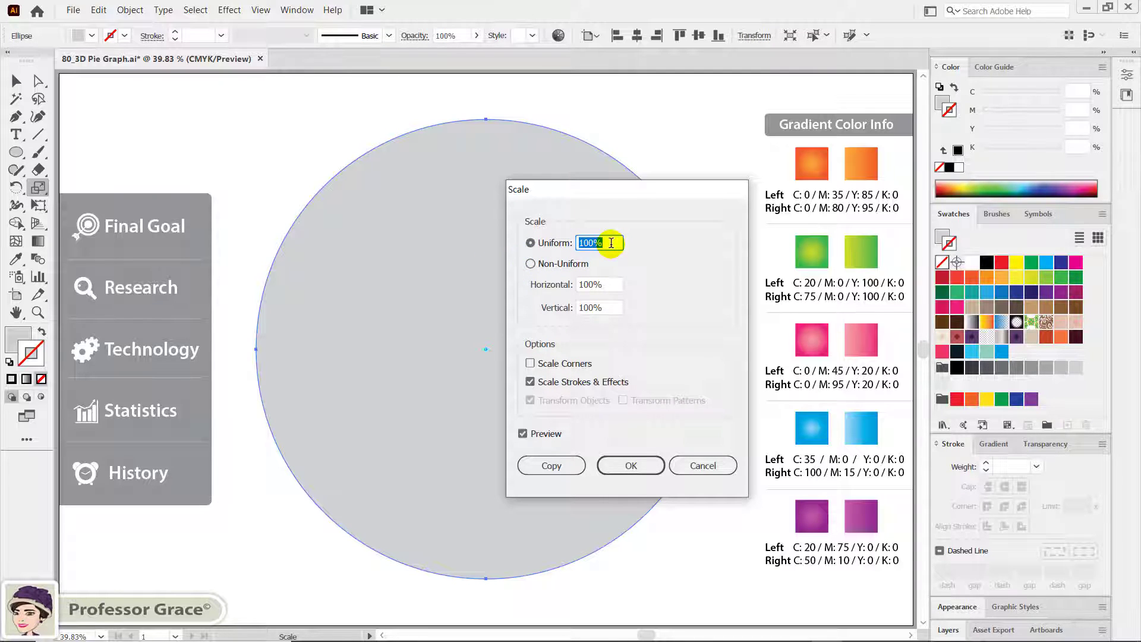
{"action": "type", "text": "30"}
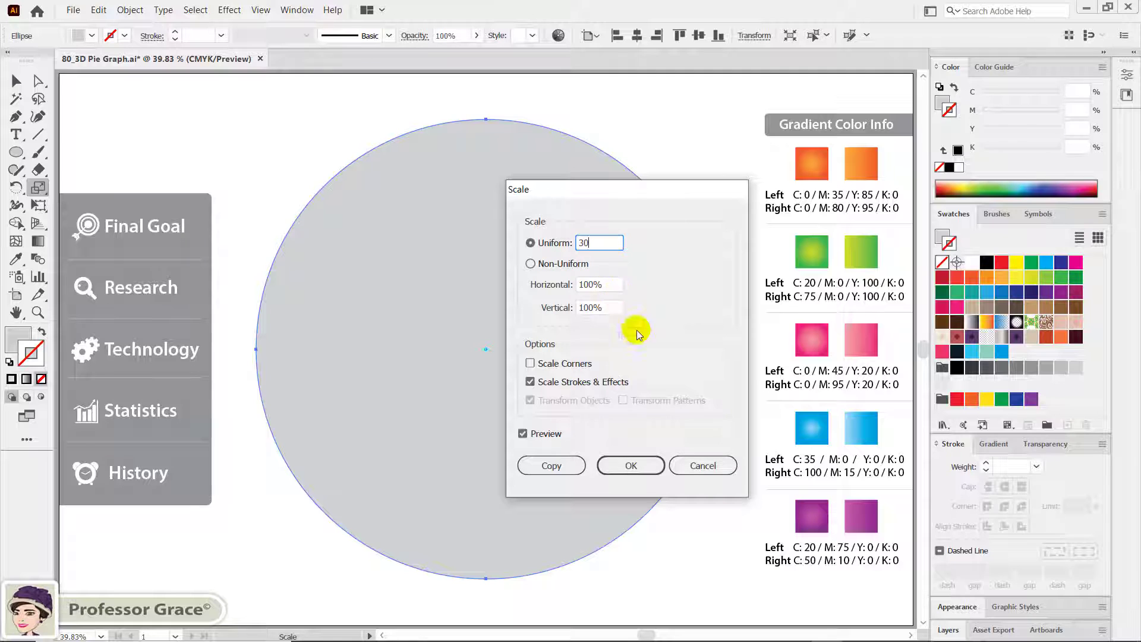
{"action": "left_click", "coordinate": [630, 466]}
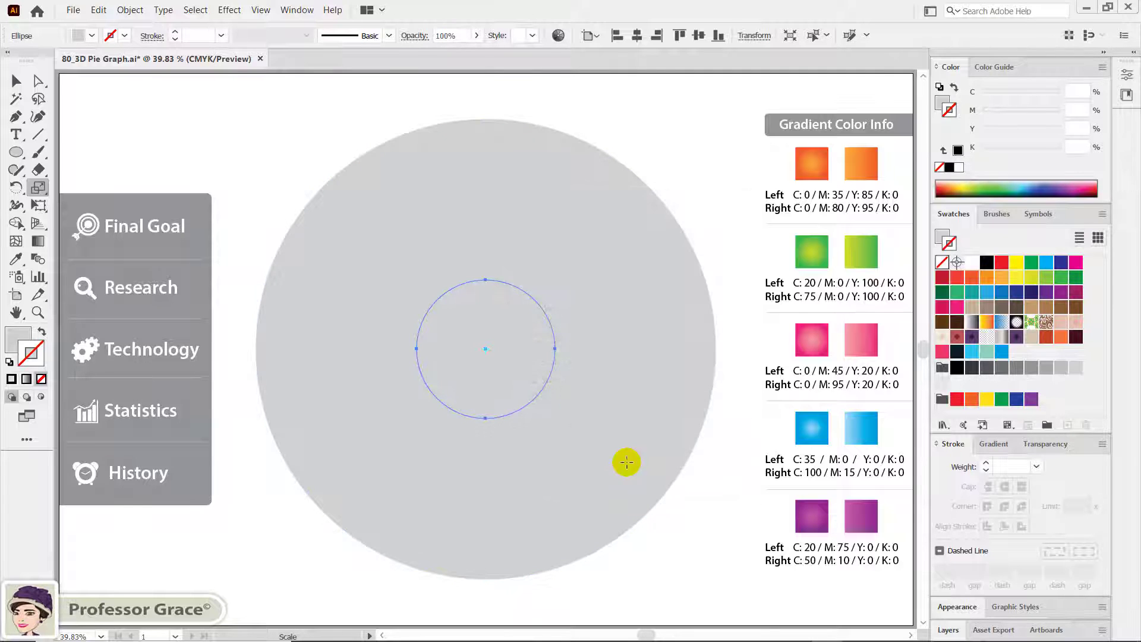
{"action": "key", "text": "v"}
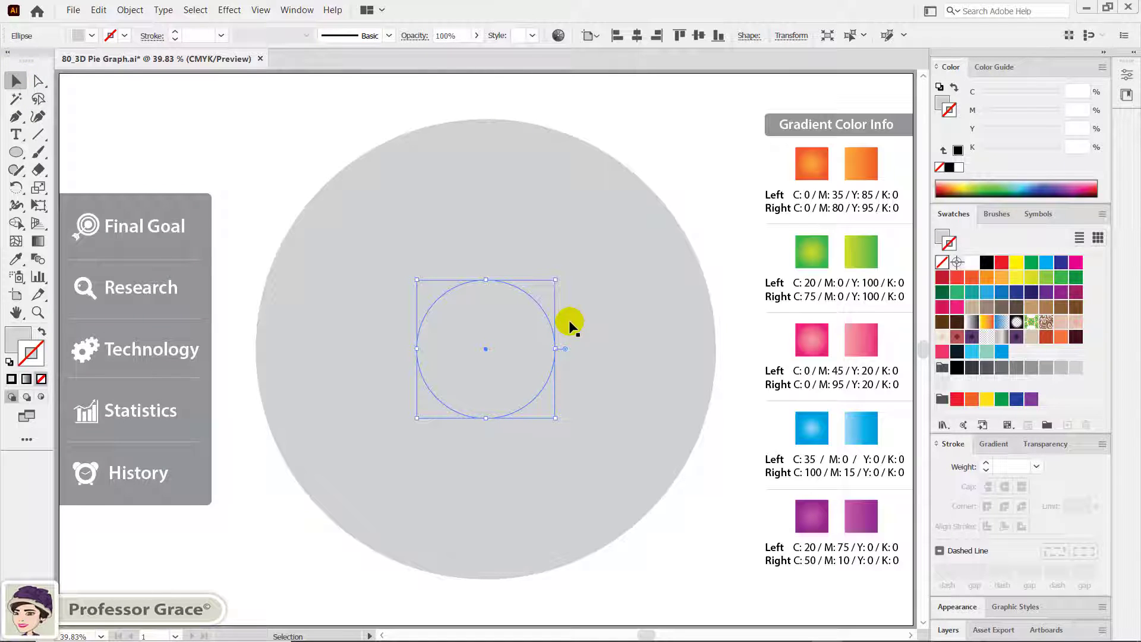
- Combine both circles into one compound path to form a hollow grey ring
{"action": "left_click_drag", "start_coordinate": [322, 128], "coordinate": [584, 421]}
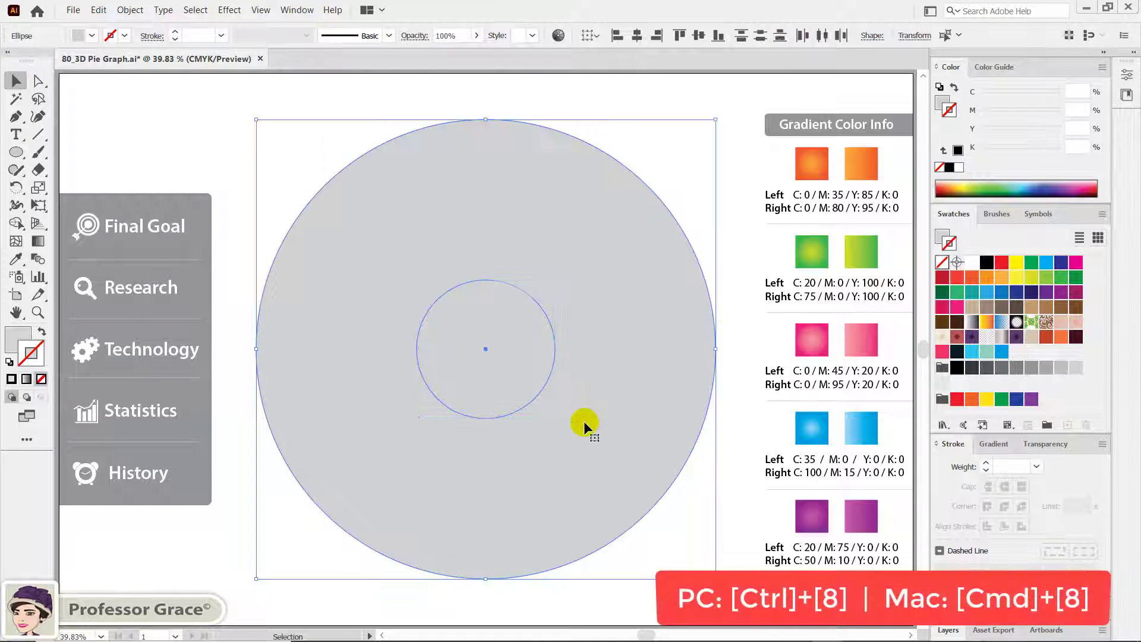
{"action": "right_click", "coordinate": [464, 171]}
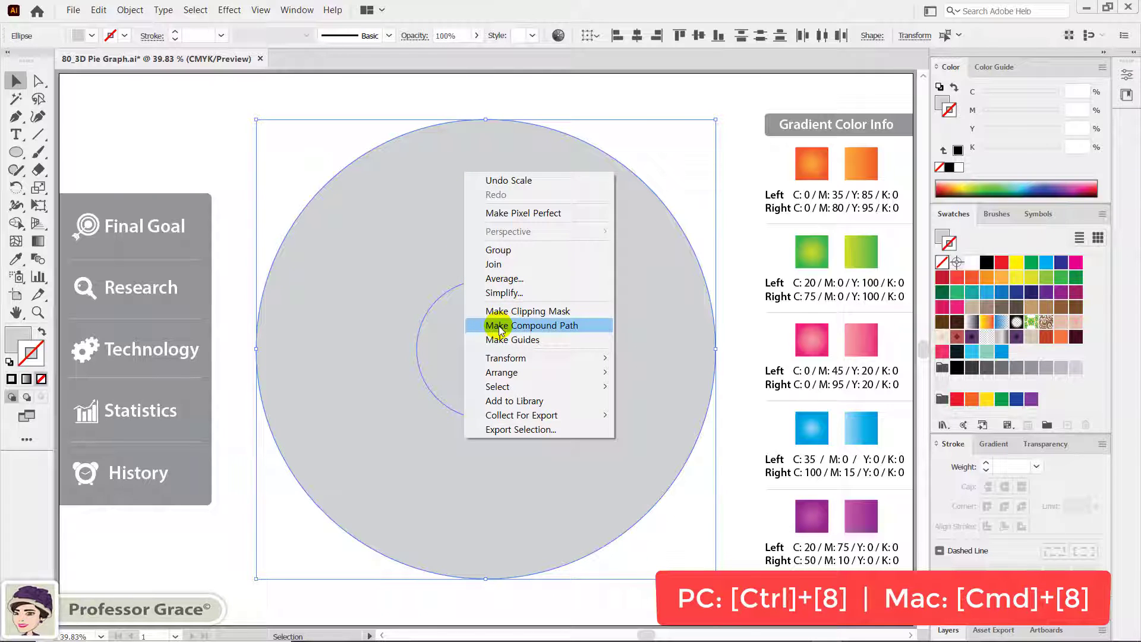
{"action": "left_click", "coordinate": [499, 326]}
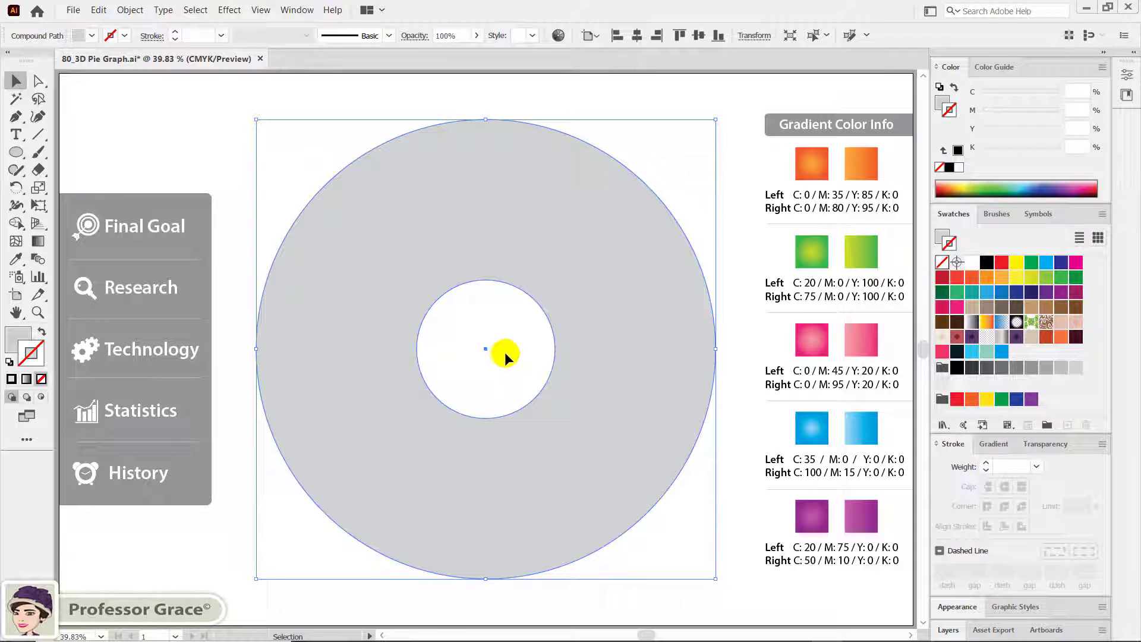
{"action": "left_click", "coordinate": [736, 322]}
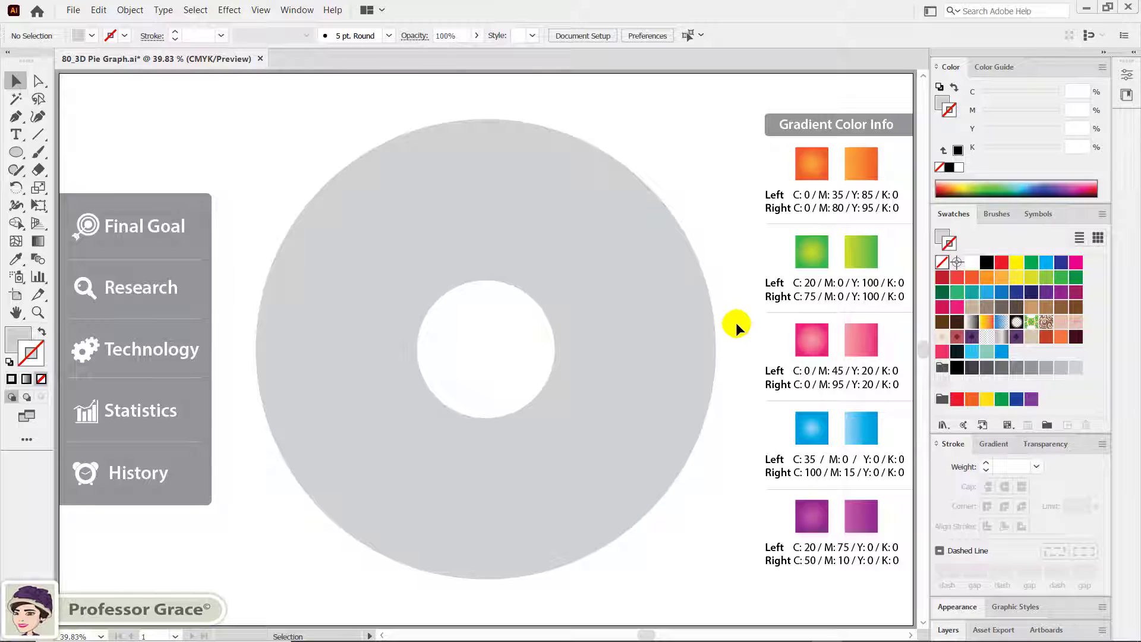
{"action": "key", "text": "shift+x"}
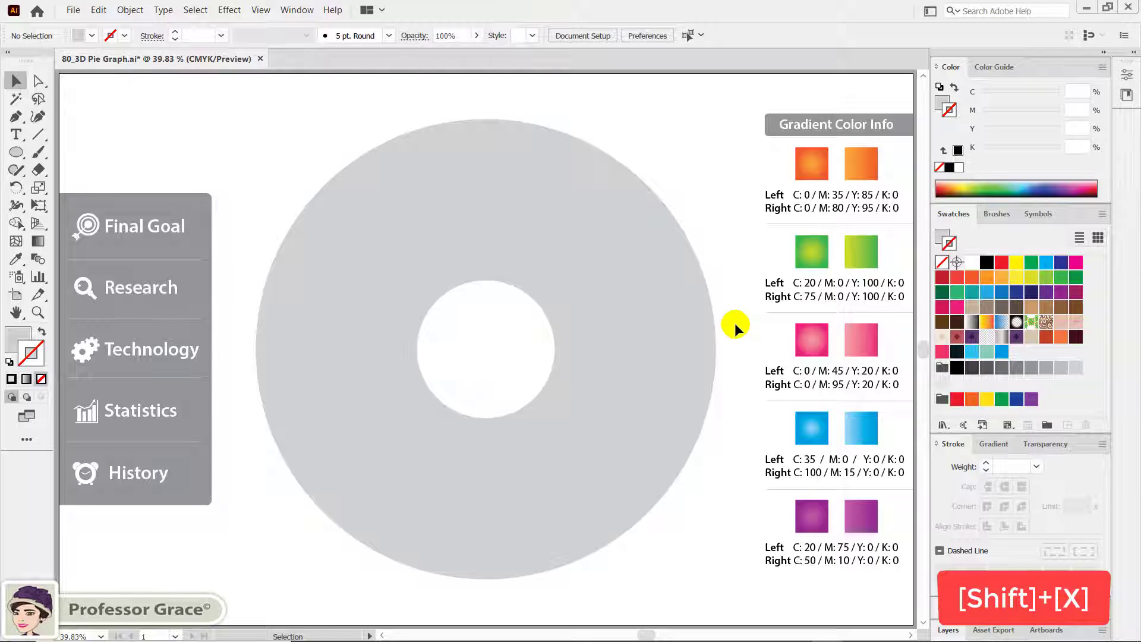
- Swap fill and stroke colours and toggle Outline view
{"action": "key", "text": "shift"}
{"action": "key", "text": "shift+x"}
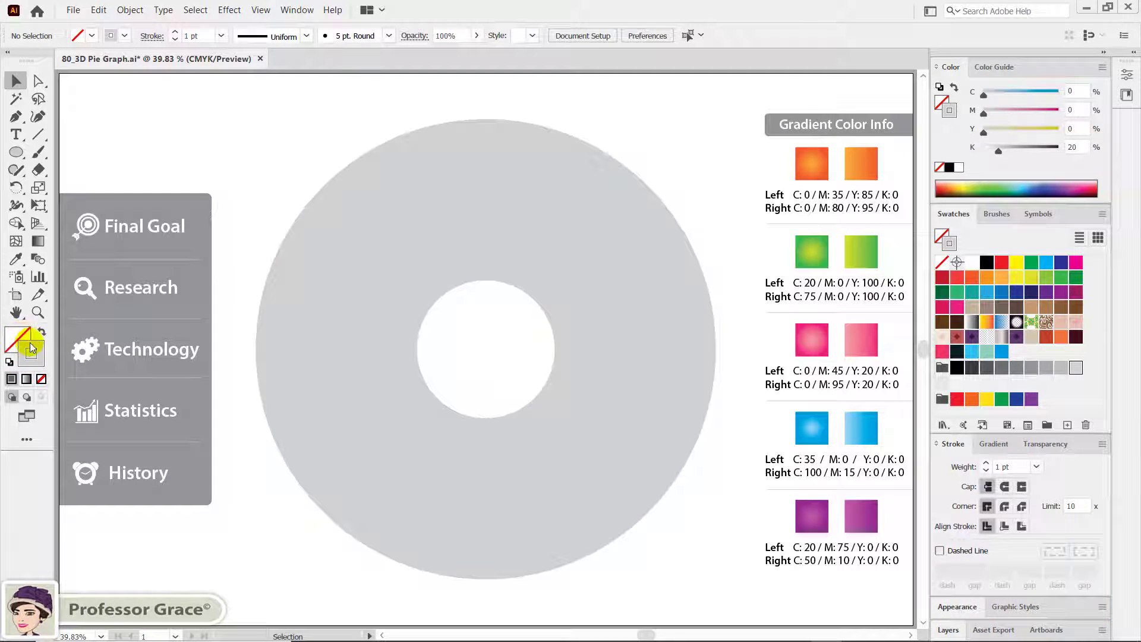
{"action": "key", "text": "ctrl+y"}
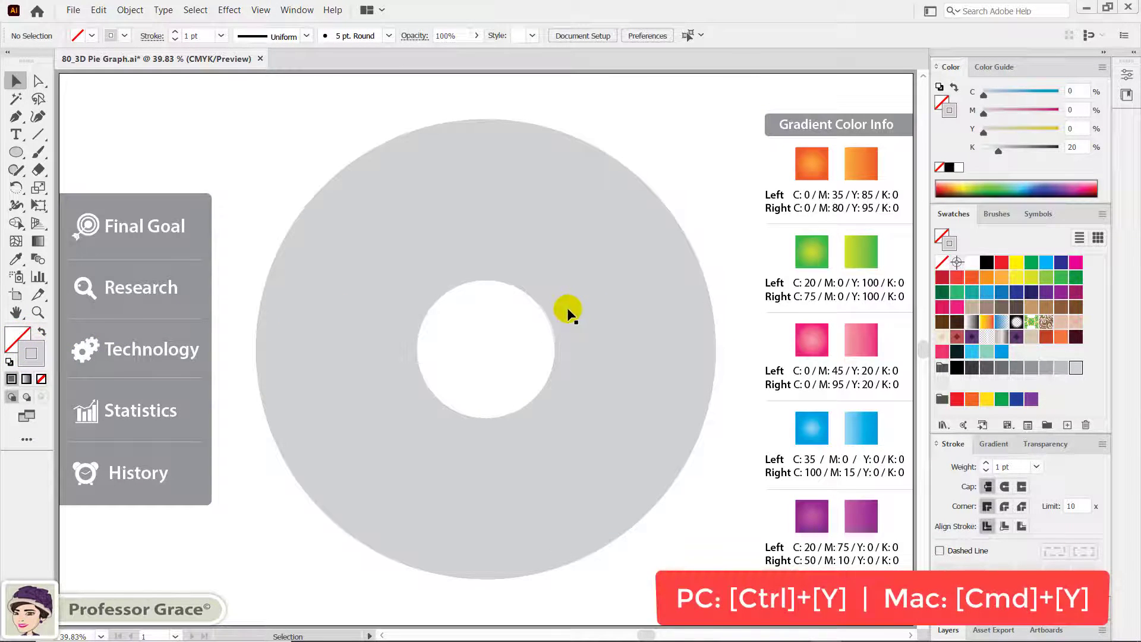
{"action": "key", "text": "ctrl"}
{"action": "key", "text": "ctrl+y"}
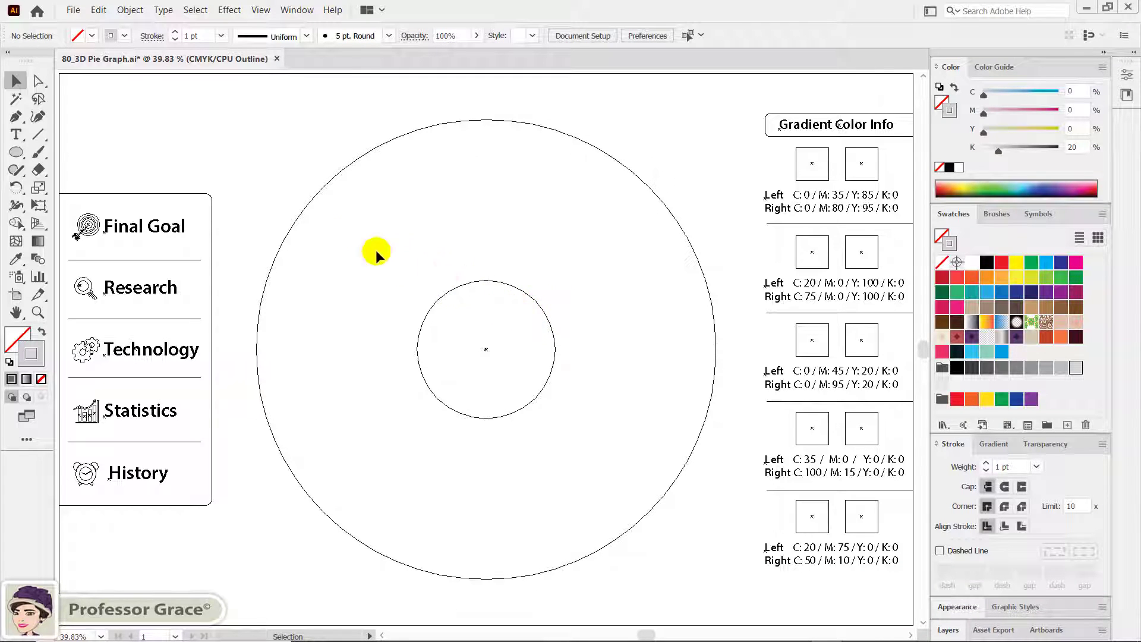
- Draw a vertical line from the ring's centre up to the outer circle's top
{"action": "left_click", "coordinate": [40, 134]}
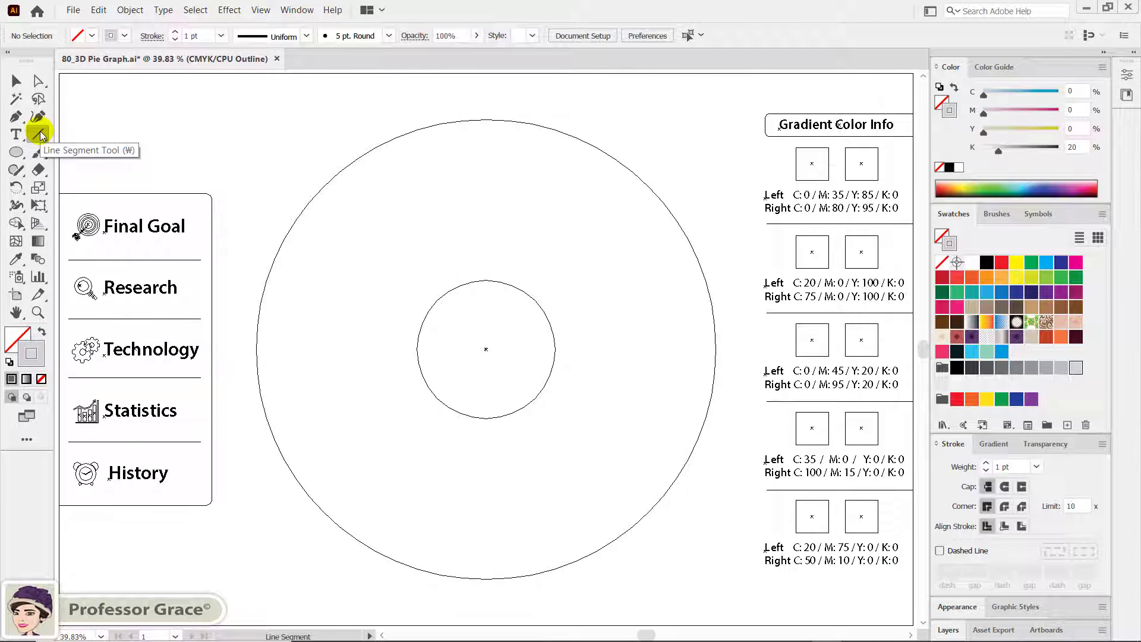
{"action": "key", "text": "shift"}
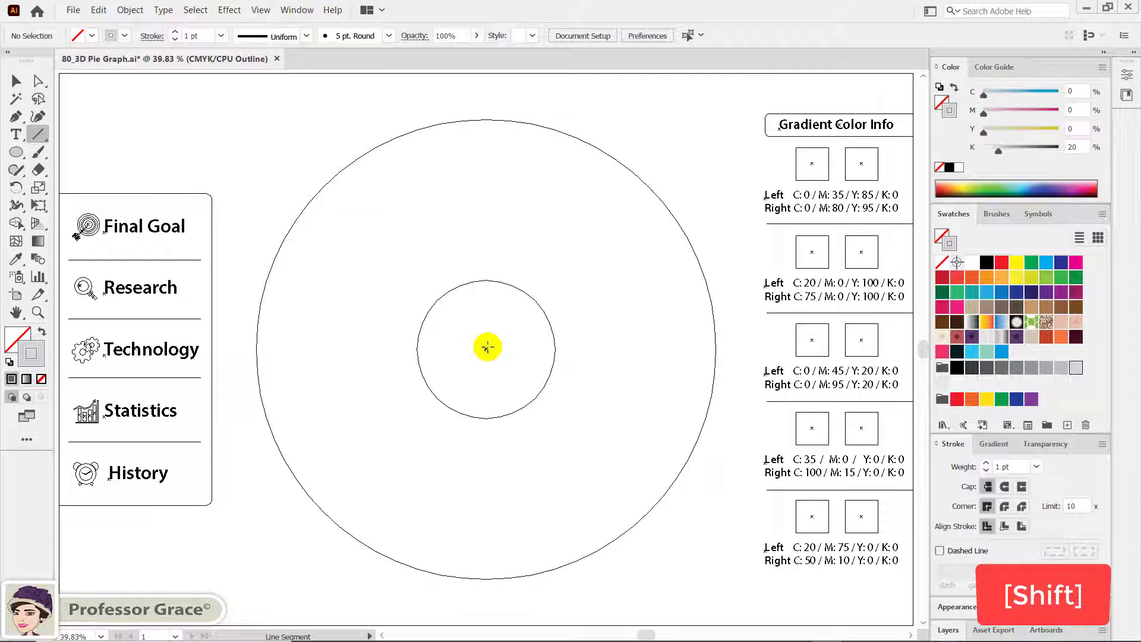
{"action": "left_click_drag", "start_coordinate": [485, 349], "coordinate": [508, 109]}
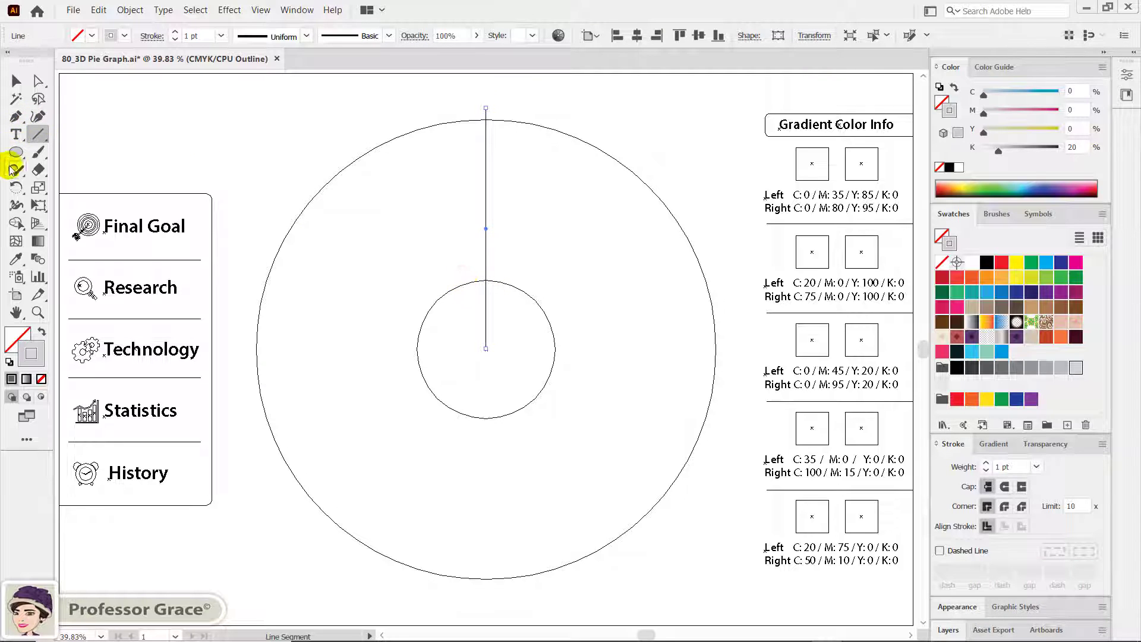
{"action": "left_click", "coordinate": [15, 188]}
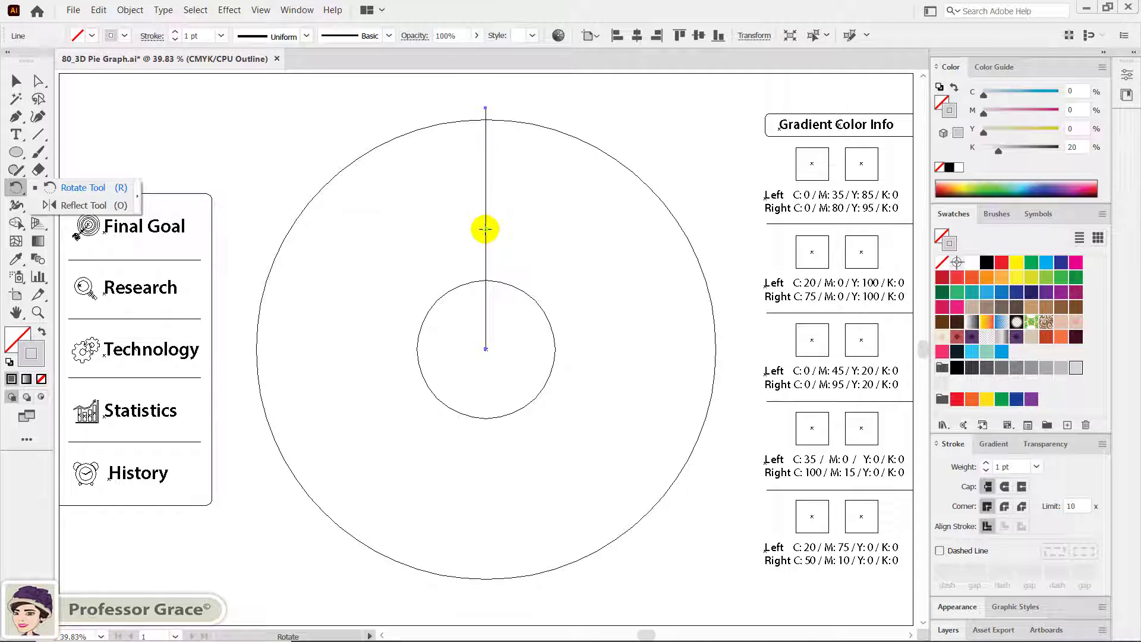
- Set the rotation pivot at the circles' centre and turn on Smart Guides
{"action": "left_click", "coordinate": [486, 249]}
{"action": "left_click_drag", "start_coordinate": [485, 300], "coordinate": [485, 348]}
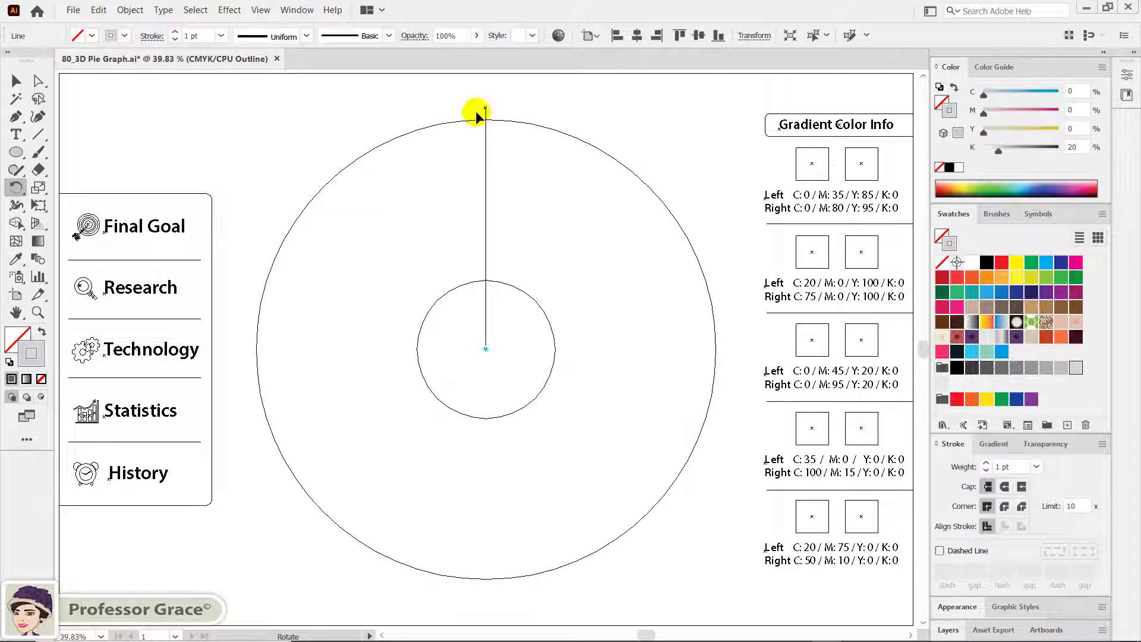
{"action": "left_click", "coordinate": [260, 10]}
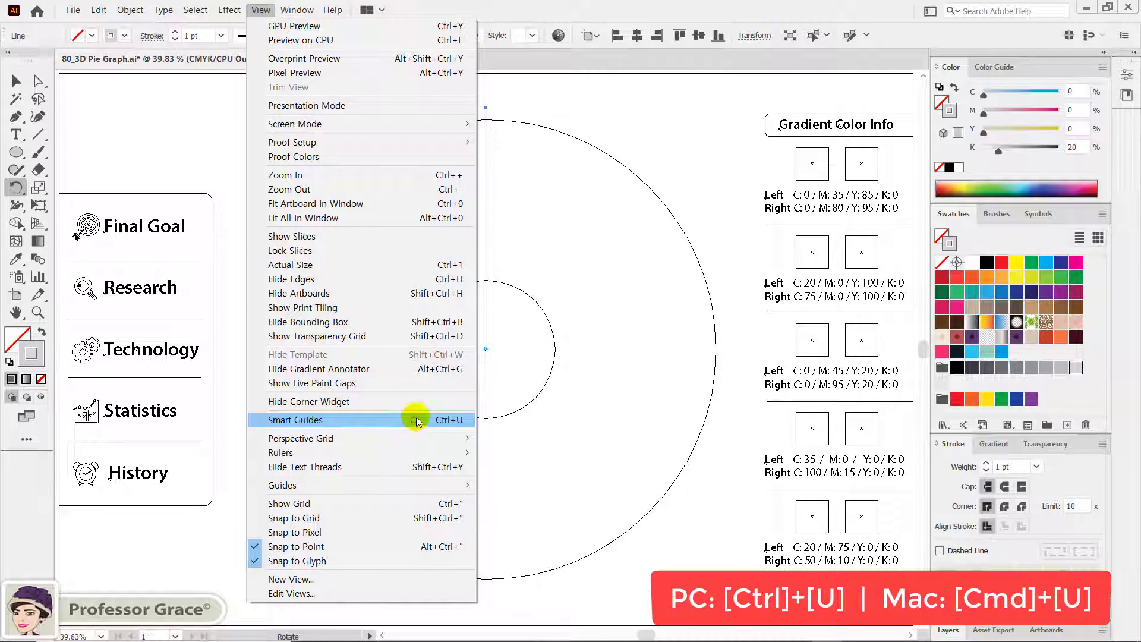
{"action": "left_click", "coordinate": [463, 421]}
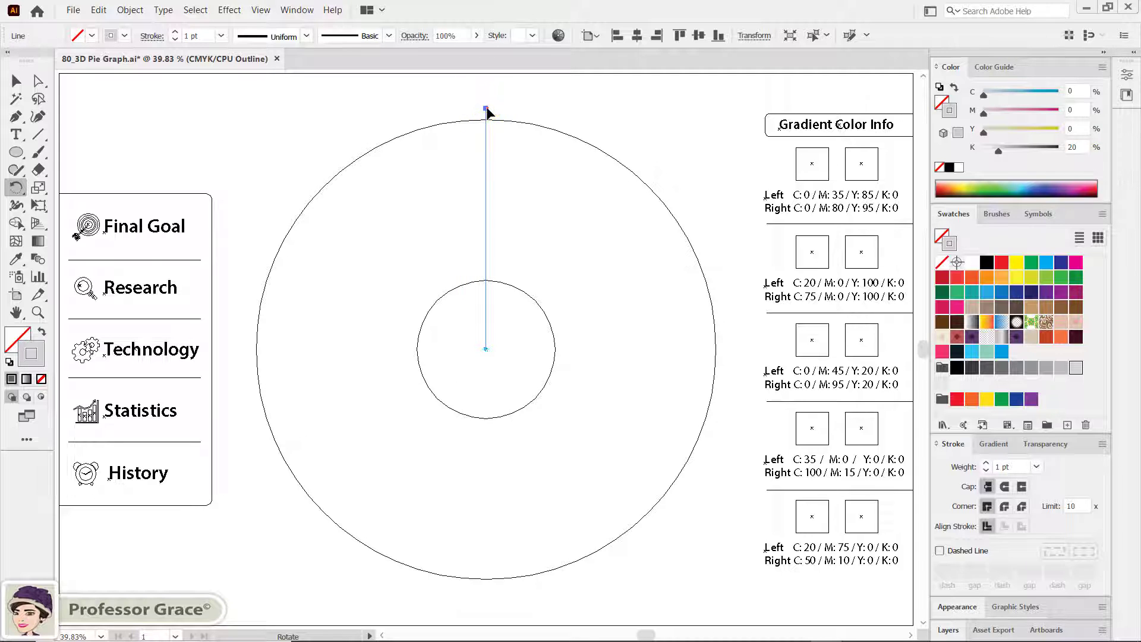
- Rotate a 45° copy of the line and repeat it to make seven spokes
{"action": "mouse_move", "coordinate": [487, 110]}
{"action": "left_mouse_down"}
{"action": "mouse_move", "coordinate": [629, 173]}
{"action": "mouse_move", "coordinate": [645, 196]}
{"action": "left_mouse_up"}
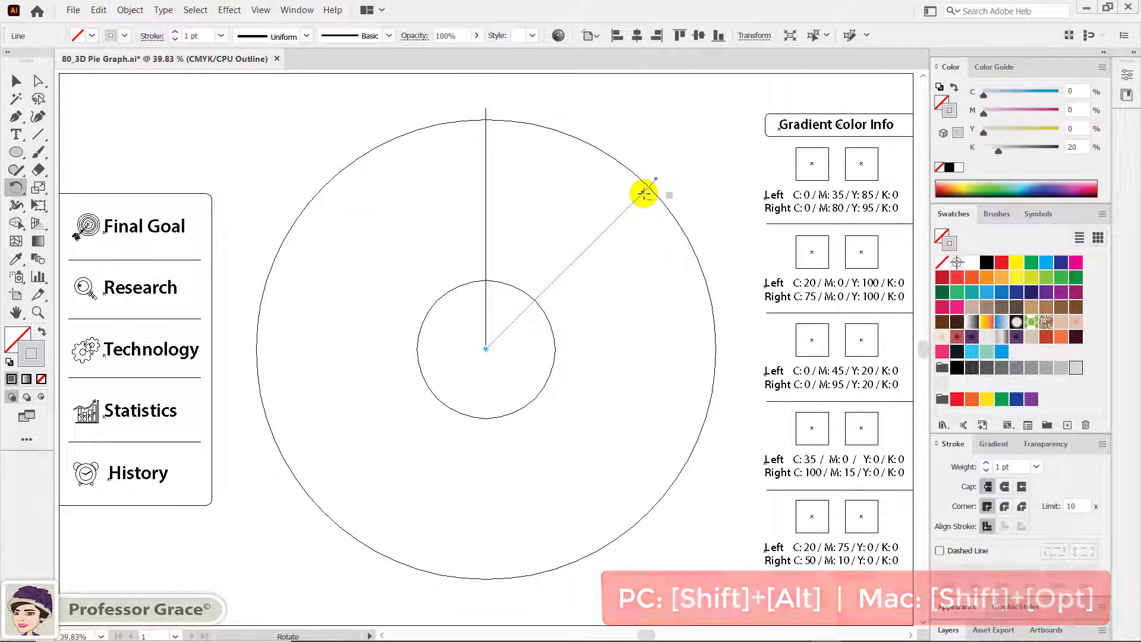
{"action": "left_click_drag", "start_coordinate": [646, 196], "coordinate": [643, 201]}
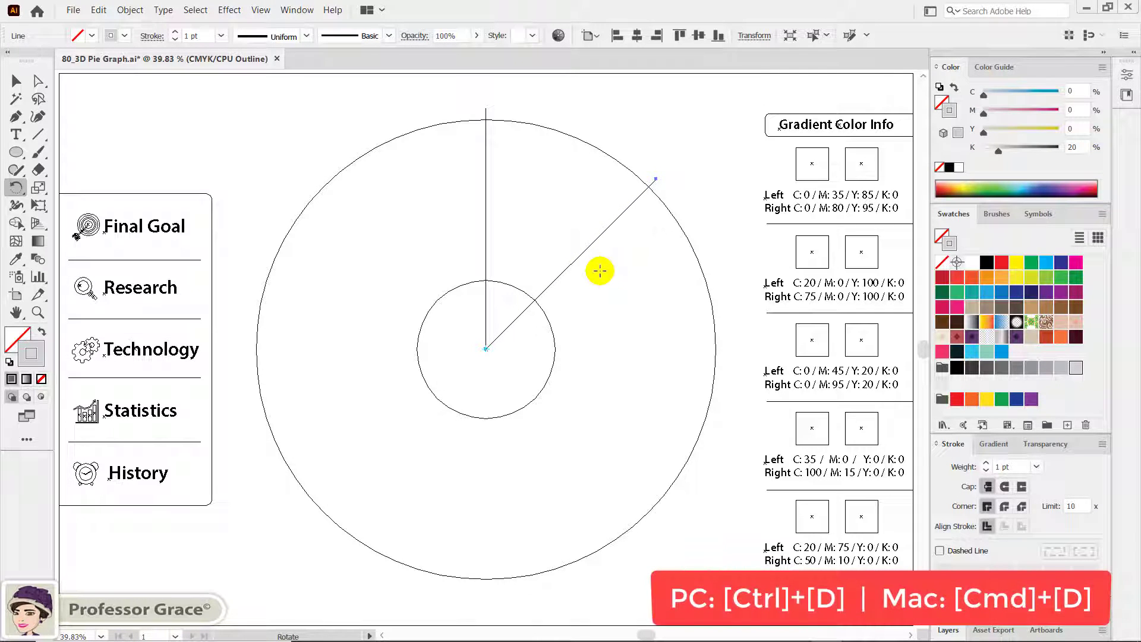
{"action": "key", "text": "ctrl+d"}
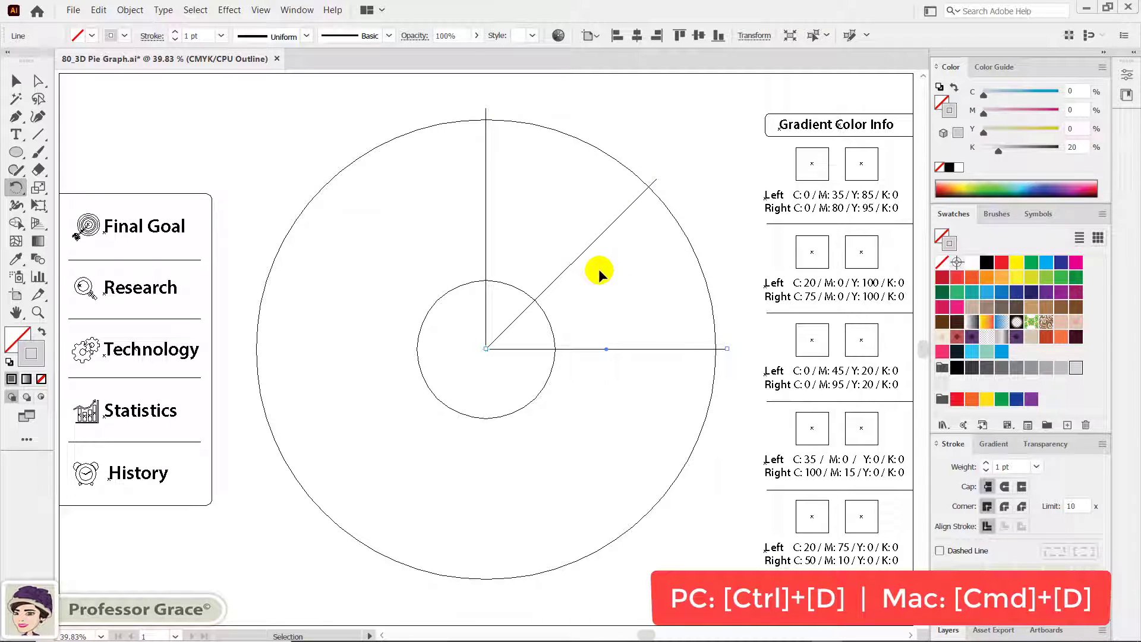
{"action": "key", "text": "ctrl+d"}
{"action": "key", "text": "ctrl+d"}
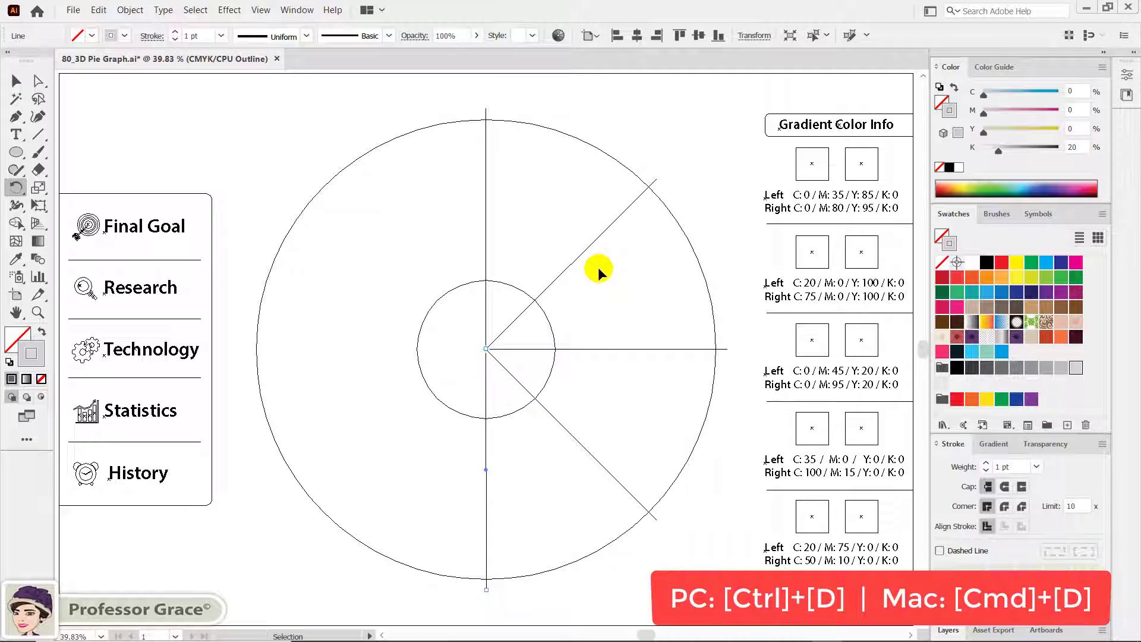
{"action": "key", "text": "ctrl+d"}
{"action": "key", "text": "ctrl+d"}
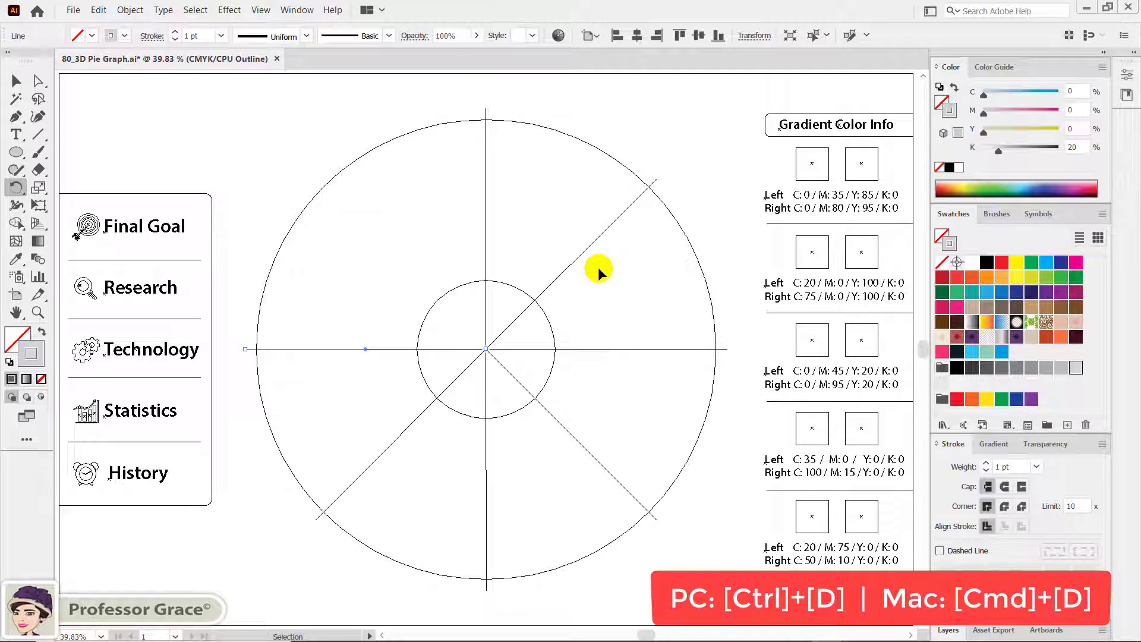
{"action": "key", "text": "ctrl+d"}
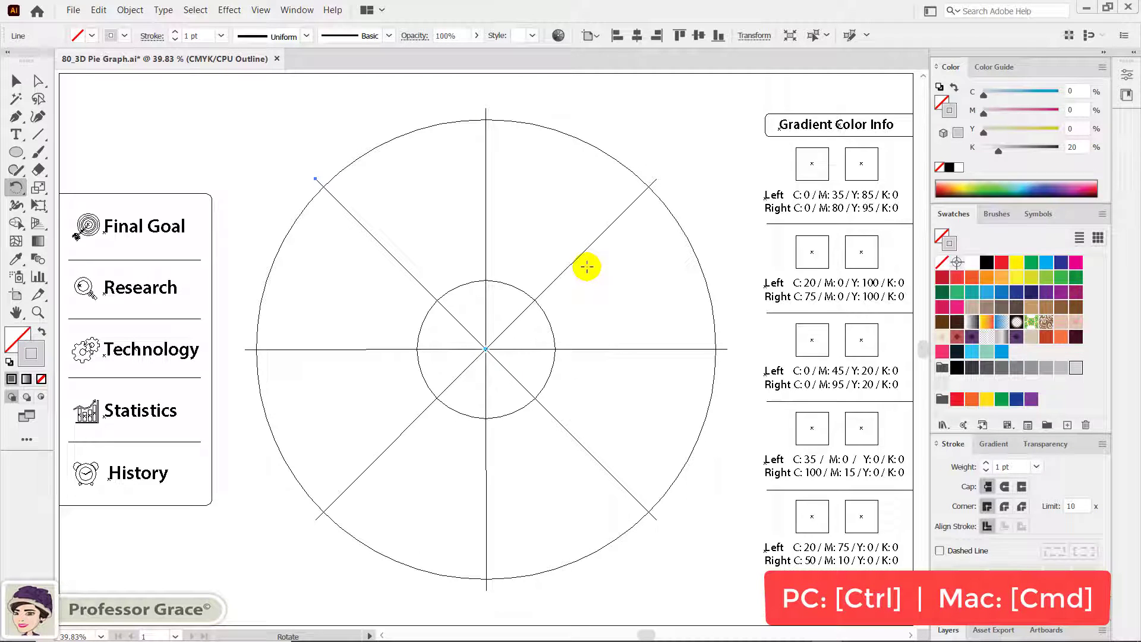
- Rotate the lower-left spoke to a new angle around the centre
{"action": "key", "text": "v"}
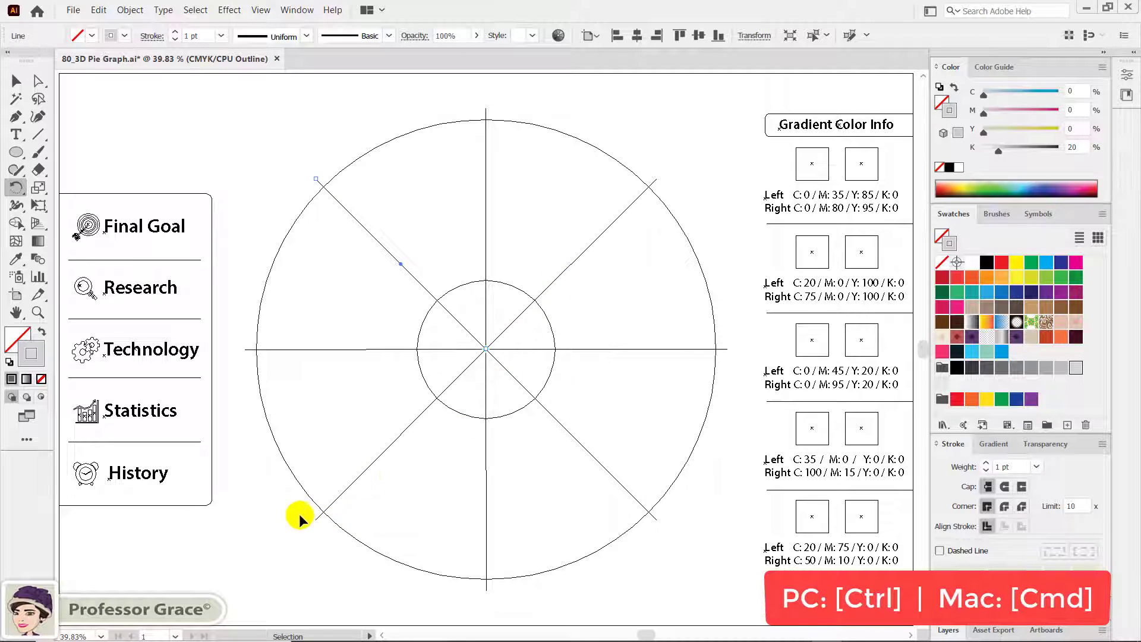
{"action": "left_click", "coordinate": [315, 520], "text": "ctrl"}
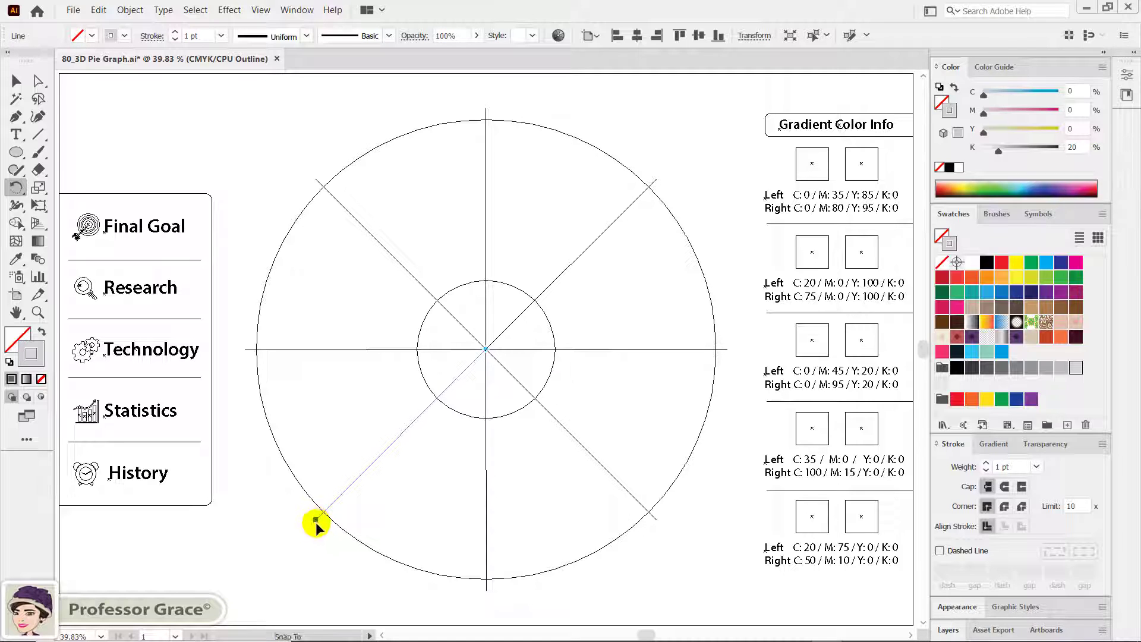
{"action": "left_click_drag", "start_coordinate": [315, 519], "coordinate": [357, 574]}
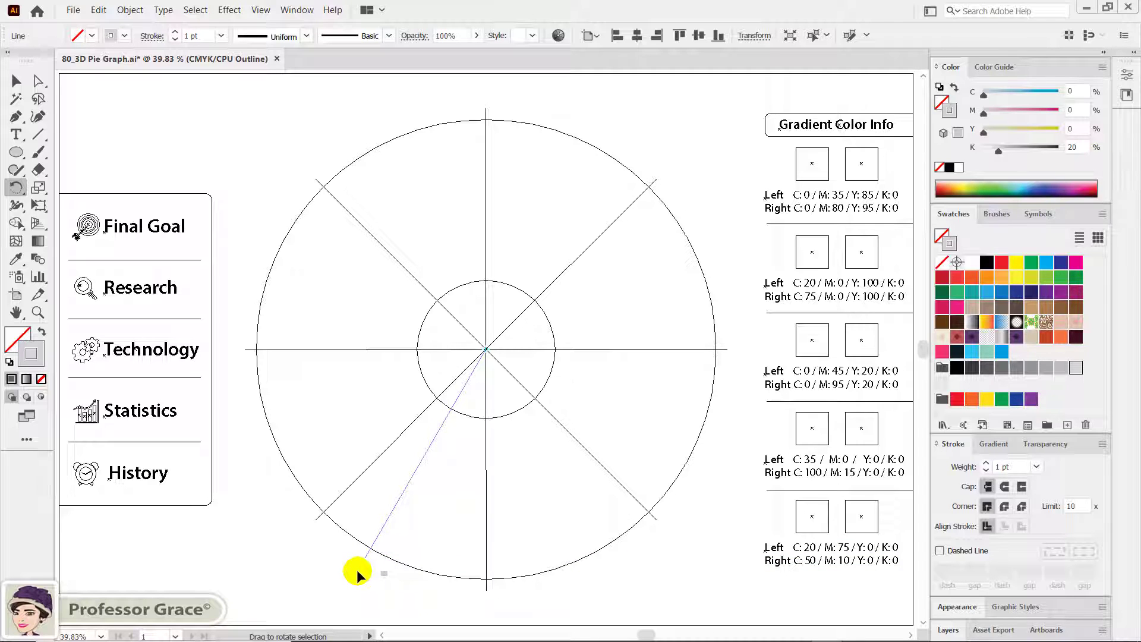
{"action": "left_click_drag", "start_coordinate": [356, 573], "coordinate": [358, 570]}
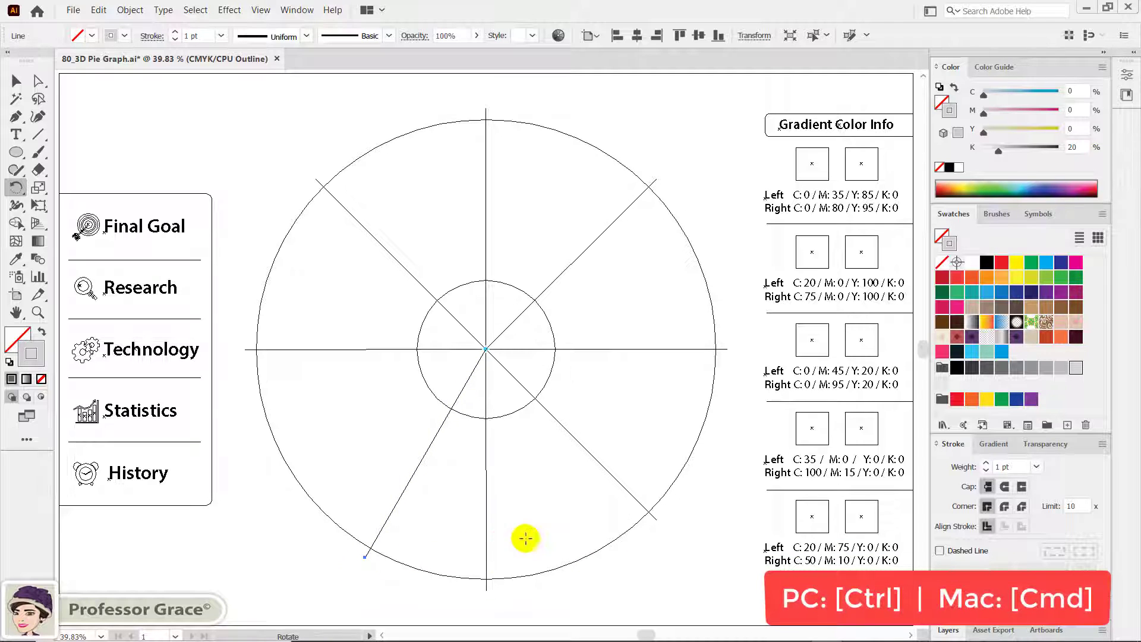
{"action": "key", "text": "ctrl"}
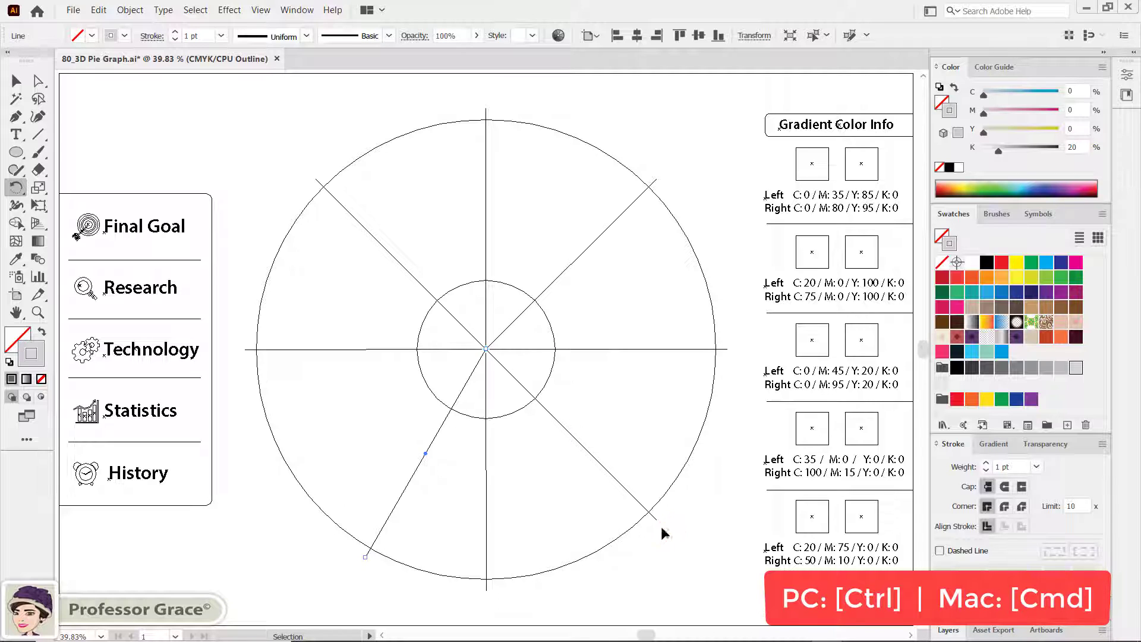
- Rotate the lower-right spoke to a shallower angle, then select the ring and all spokes
{"action": "left_click", "coordinate": [652, 517], "text": "ctrl"}
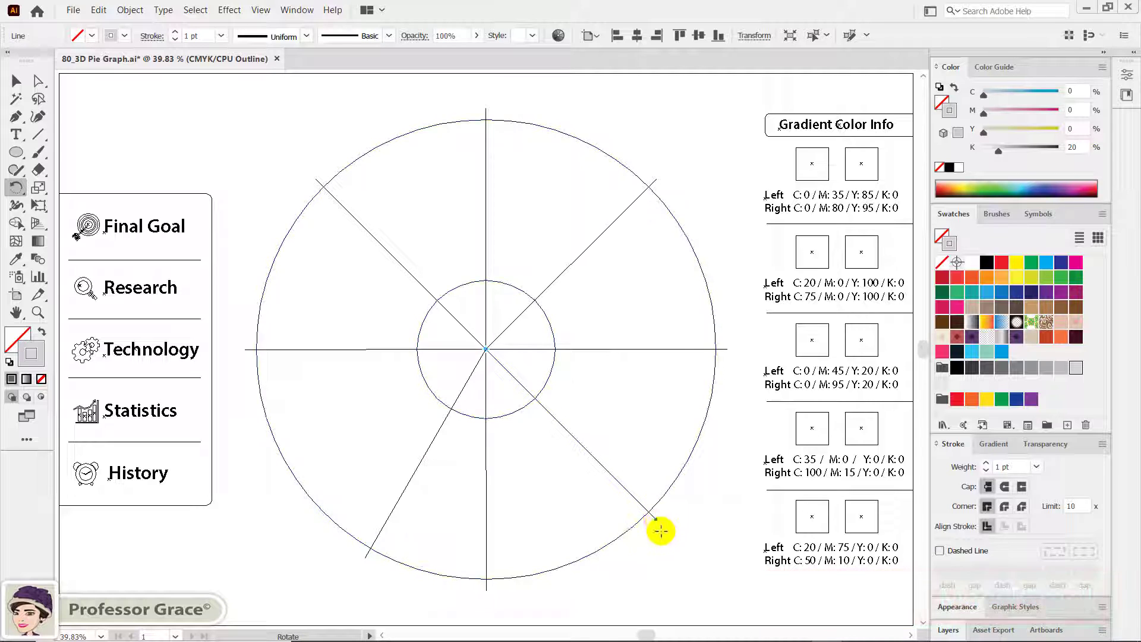
{"action": "left_click", "coordinate": [653, 520], "text": "ctrl"}
{"action": "left_click", "coordinate": [655, 519], "text": "ctrl"}
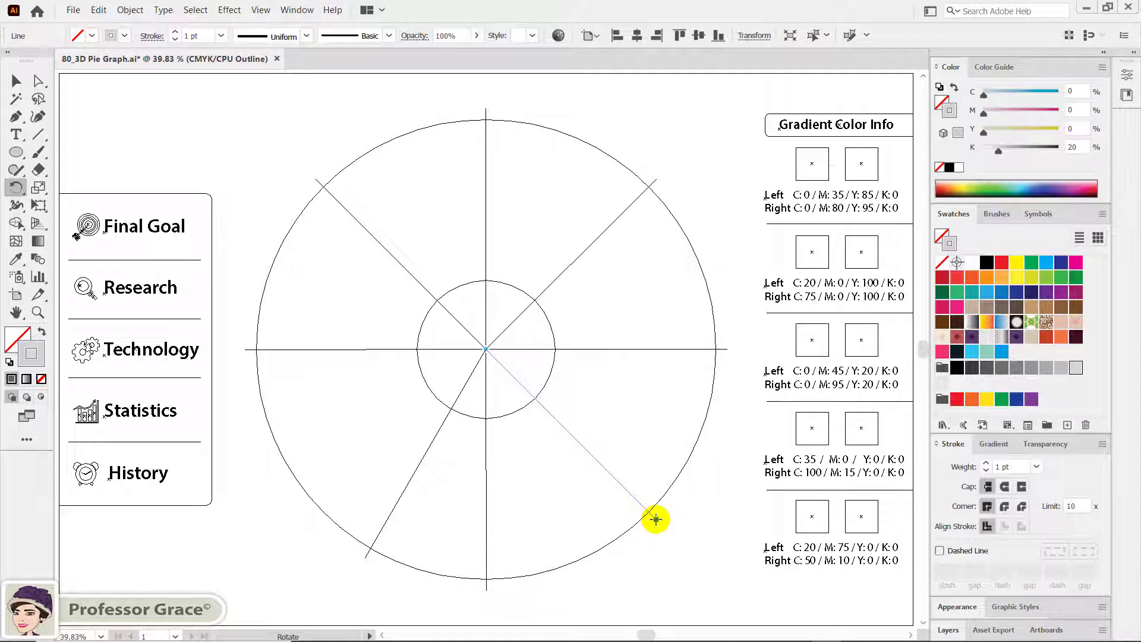
{"action": "left_click_drag", "start_coordinate": [656, 519], "coordinate": [733, 455]}
{"action": "key", "text": "v"}
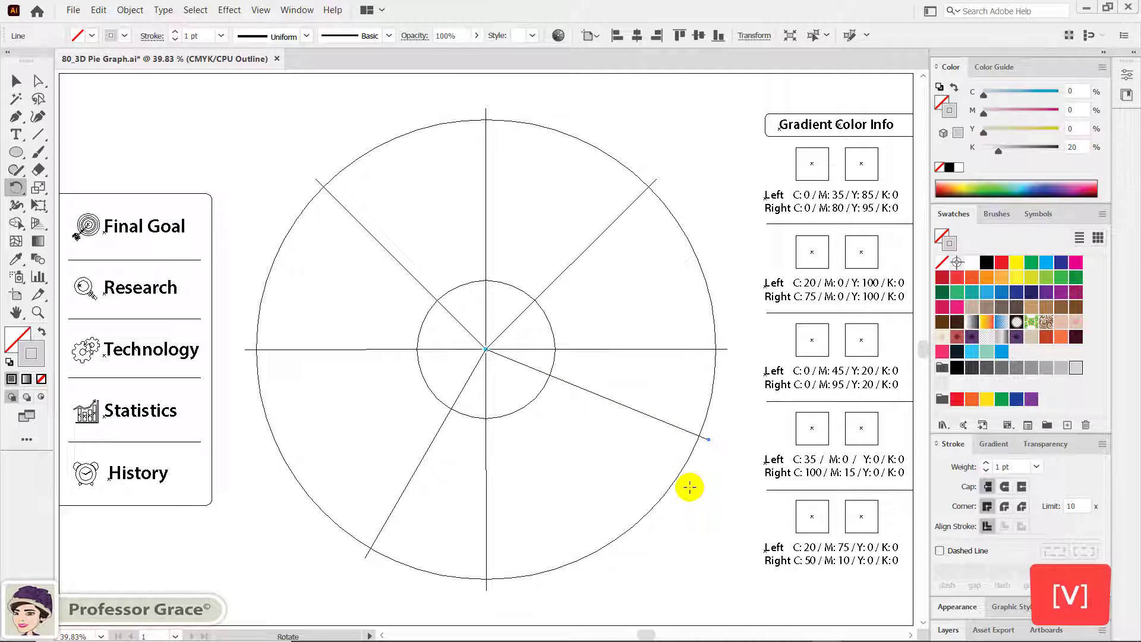
{"action": "key", "text": "v"}
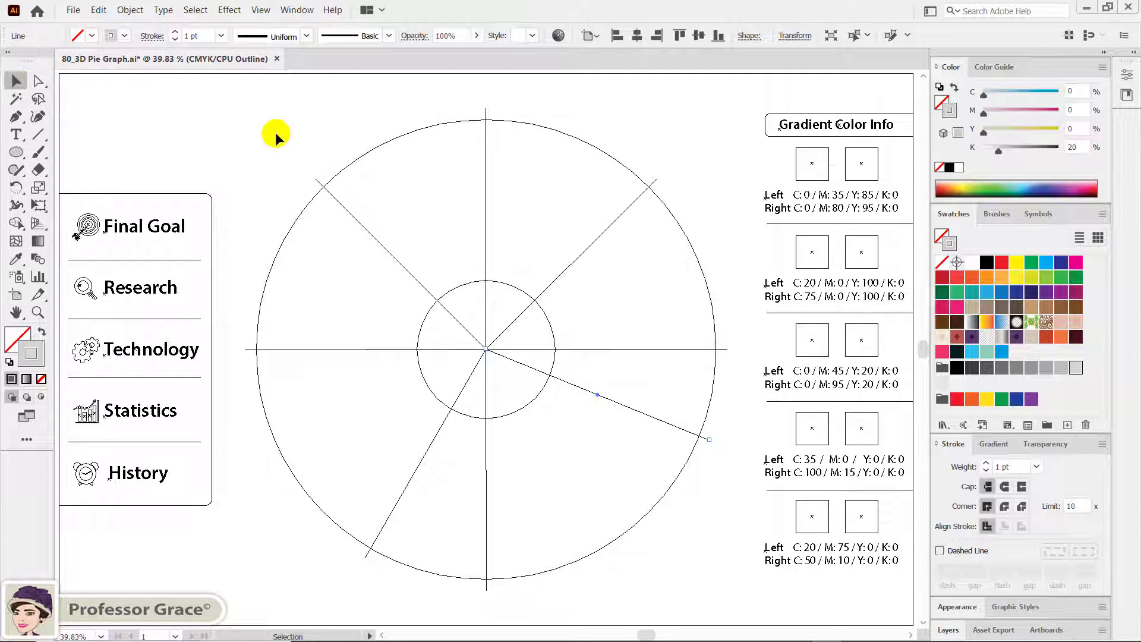
{"action": "left_click_drag", "start_coordinate": [276, 128], "coordinate": [669, 509]}
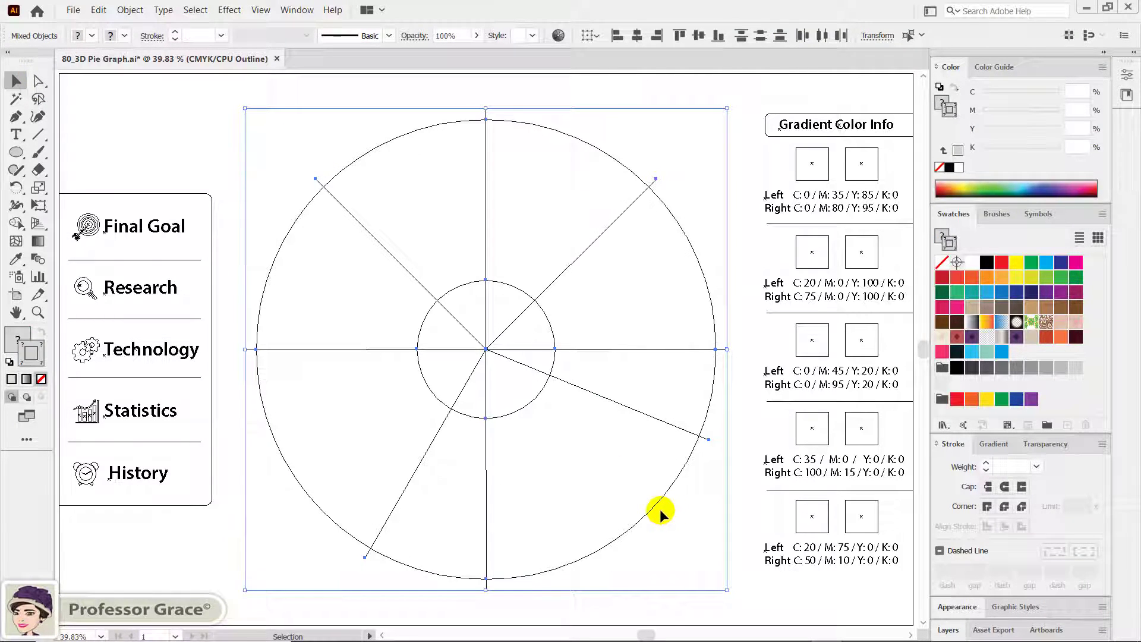
- Divide the ring along the spokes using Pathfinder
{"action": "key", "text": "ctrl+shift+F9"}
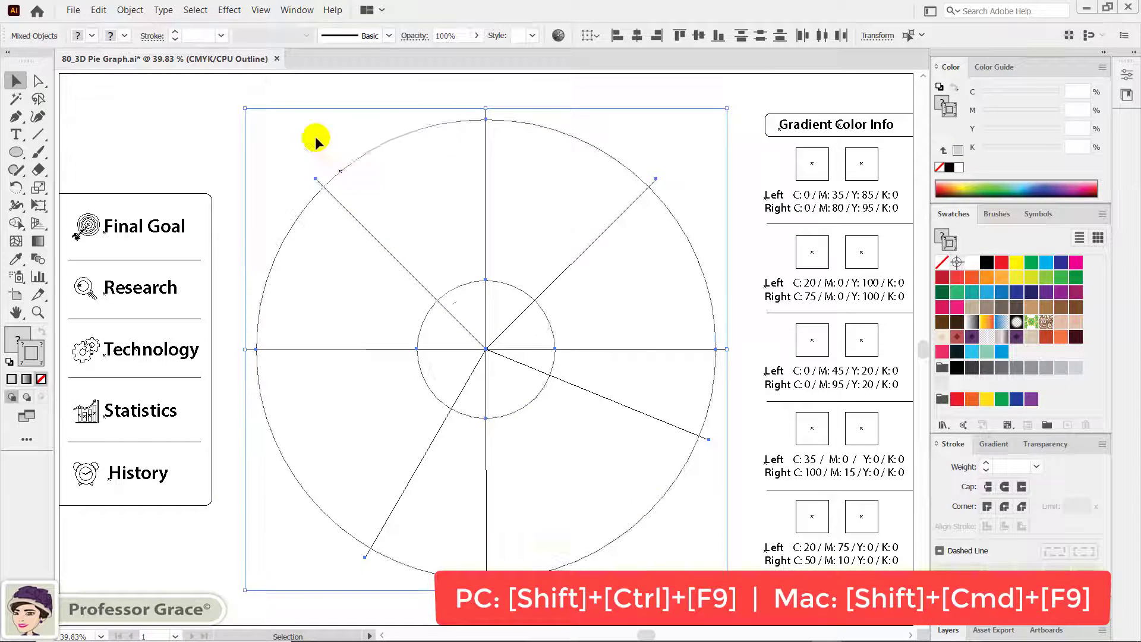
{"action": "left_click", "coordinate": [296, 10]}
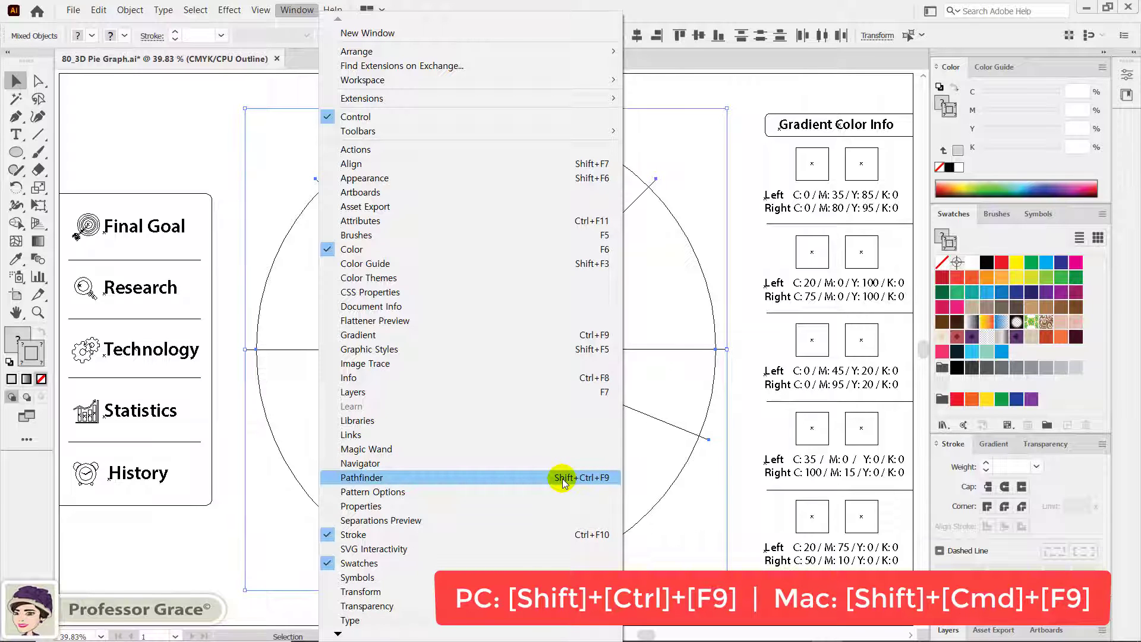
{"action": "left_click", "coordinate": [612, 479]}
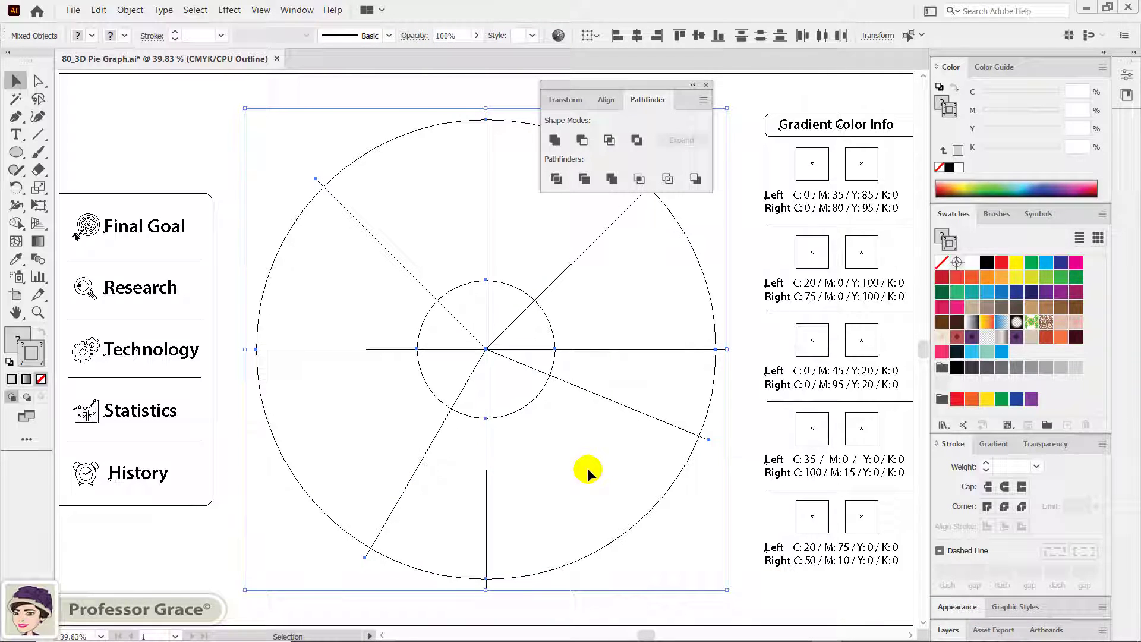
{"action": "left_click", "coordinate": [555, 178]}
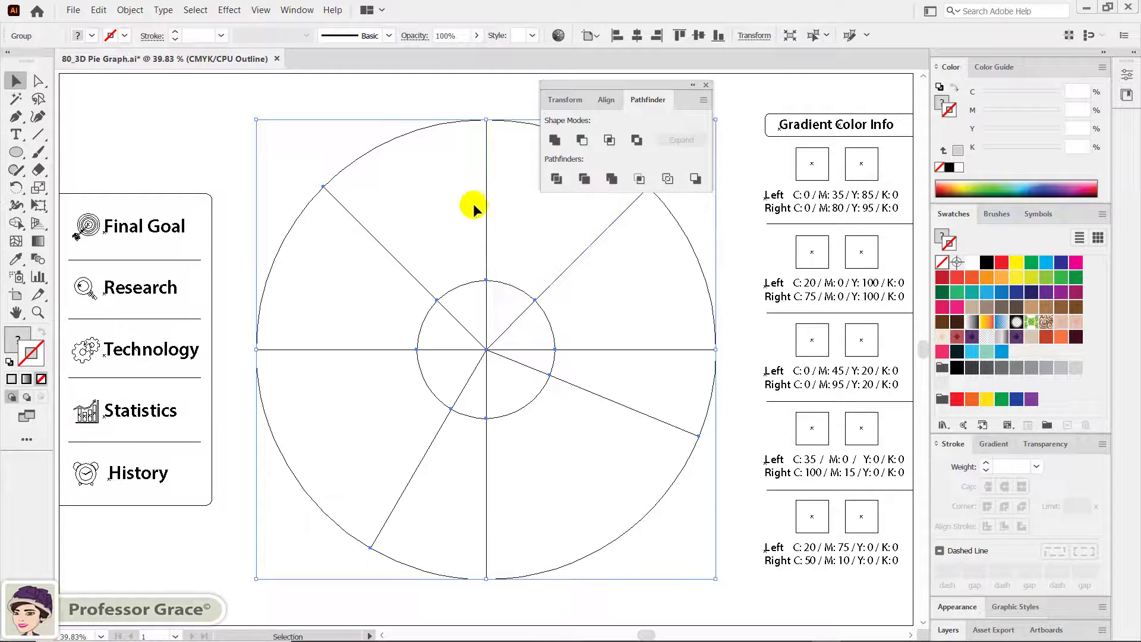
- Ungroup the divided pieces and delete the spoke fragments inside the centre hole
{"action": "right_click", "coordinate": [454, 159]}
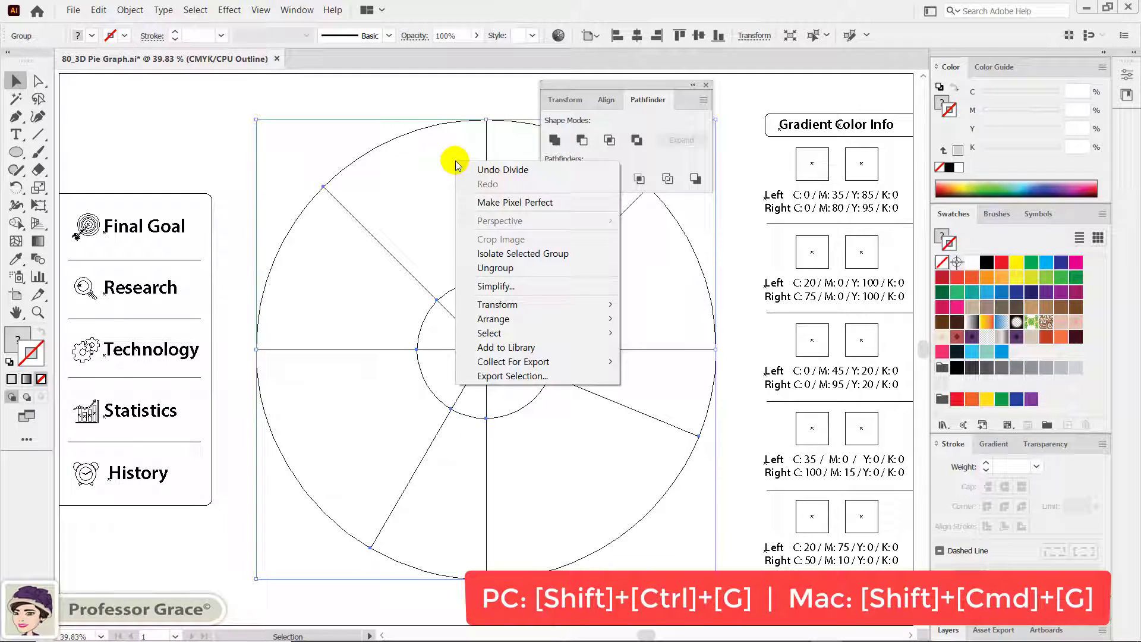
{"action": "left_click", "coordinate": [497, 269]}
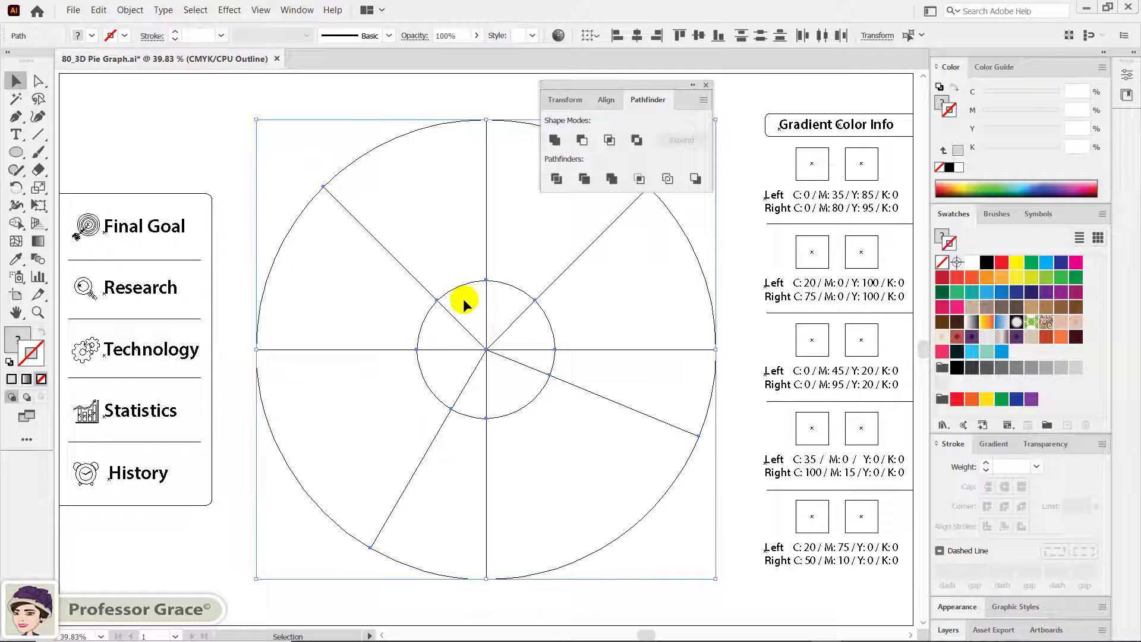
{"action": "left_click_drag", "start_coordinate": [462, 299], "coordinate": [505, 387]}
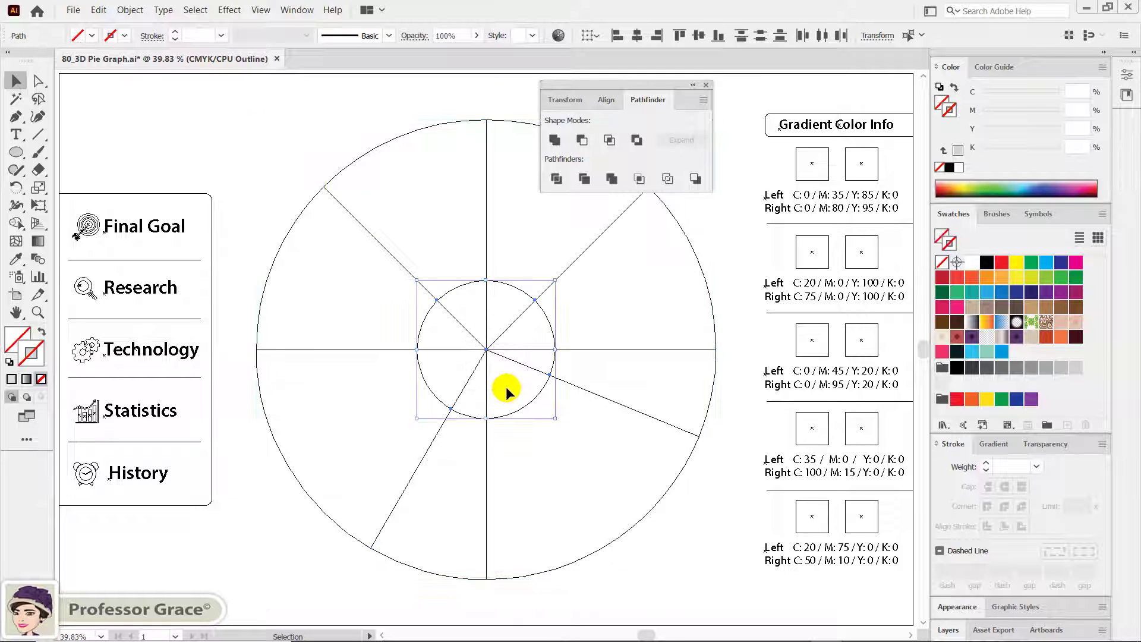
{"action": "key", "text": "Delete"}
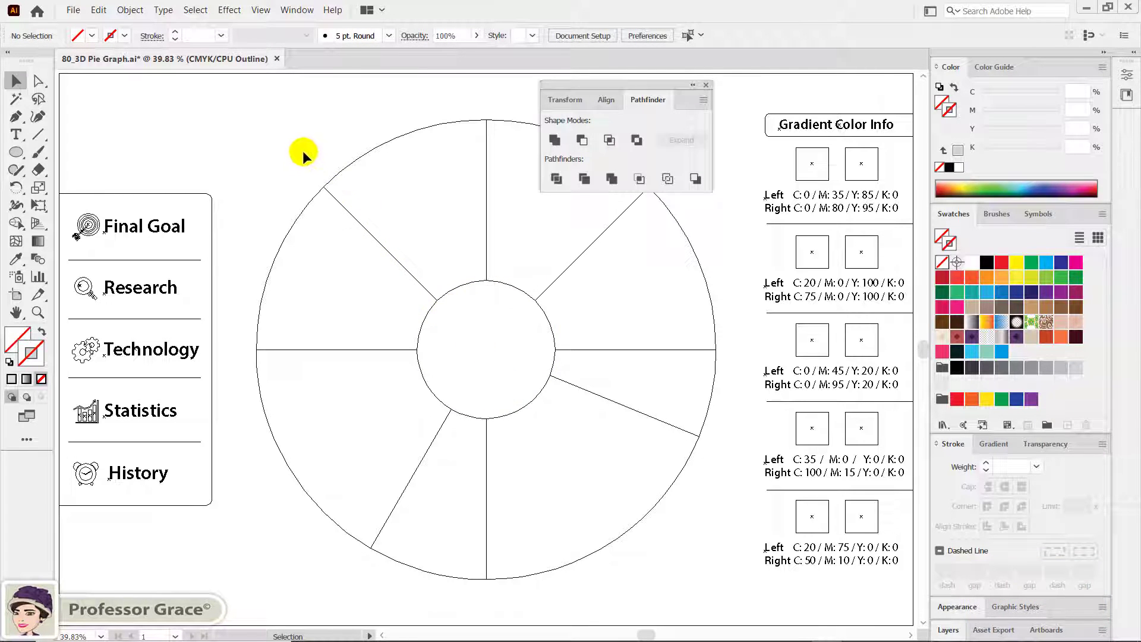
- Unite the upper-left pieces and the two lower pieces into single slices
{"action": "left_click_drag", "start_coordinate": [293, 154], "coordinate": [370, 257]}
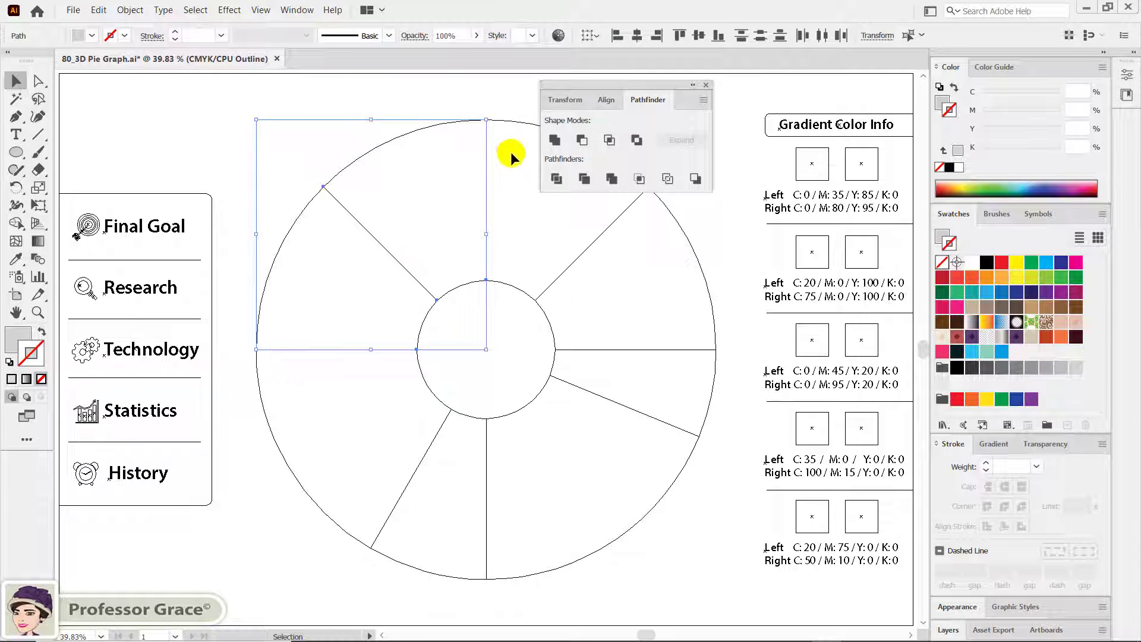
{"action": "left_click", "coordinate": [553, 142]}
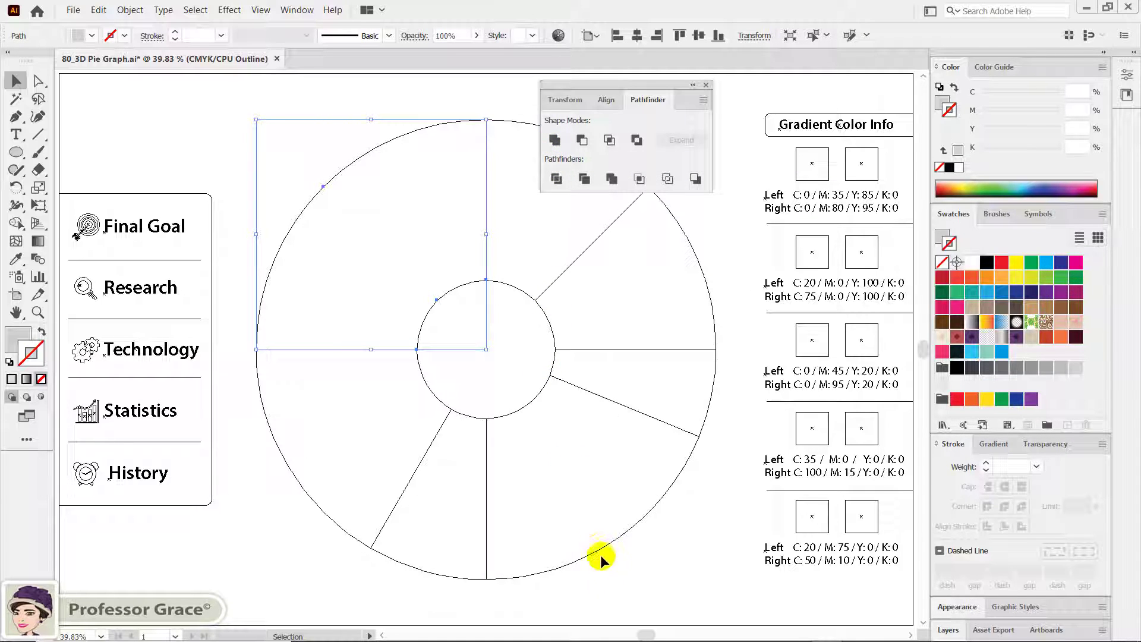
{"action": "left_click_drag", "start_coordinate": [609, 579], "coordinate": [462, 498]}
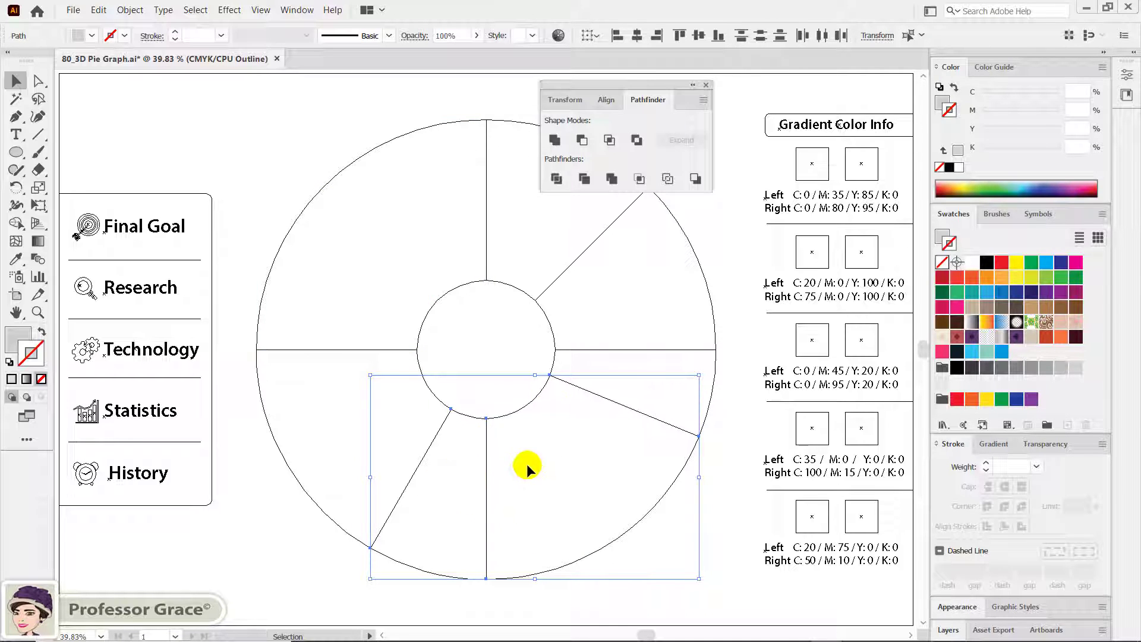
{"action": "left_click", "coordinate": [553, 139]}
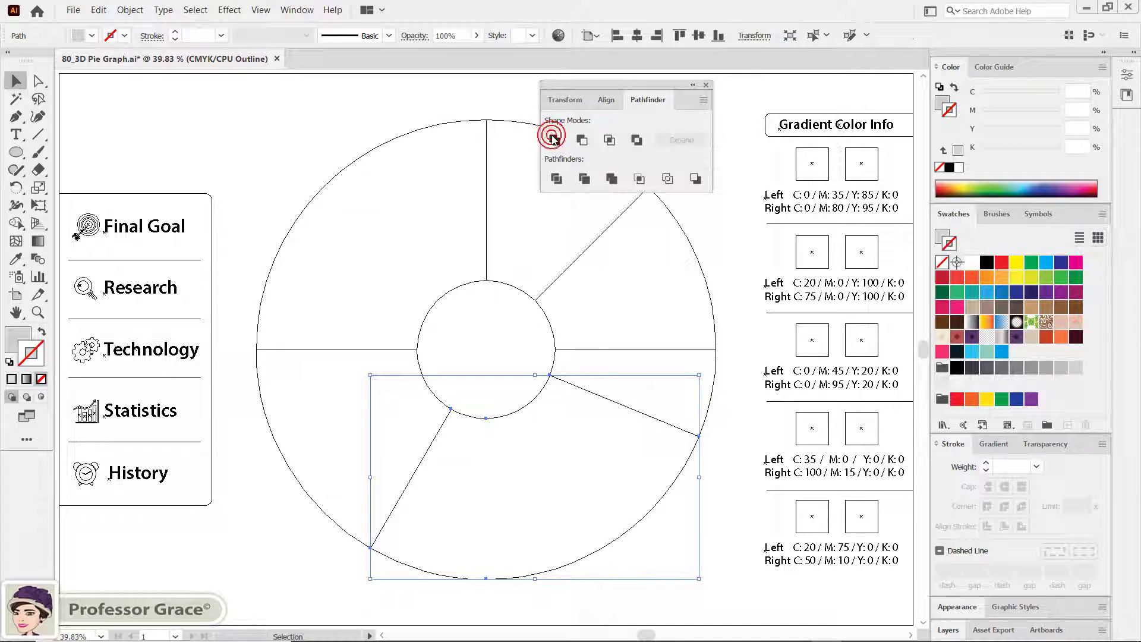
{"action": "left_click", "coordinate": [711, 245]}
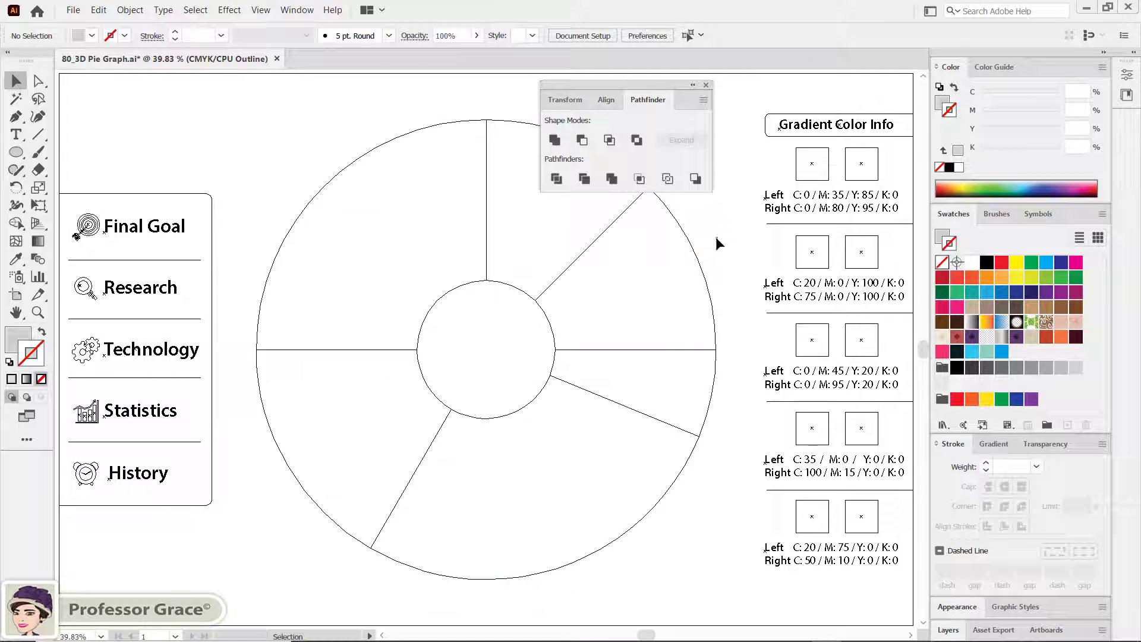
- Unite the two right-side pieces, then close Pathfinder and deselect
{"action": "left_click", "coordinate": [658, 377]}
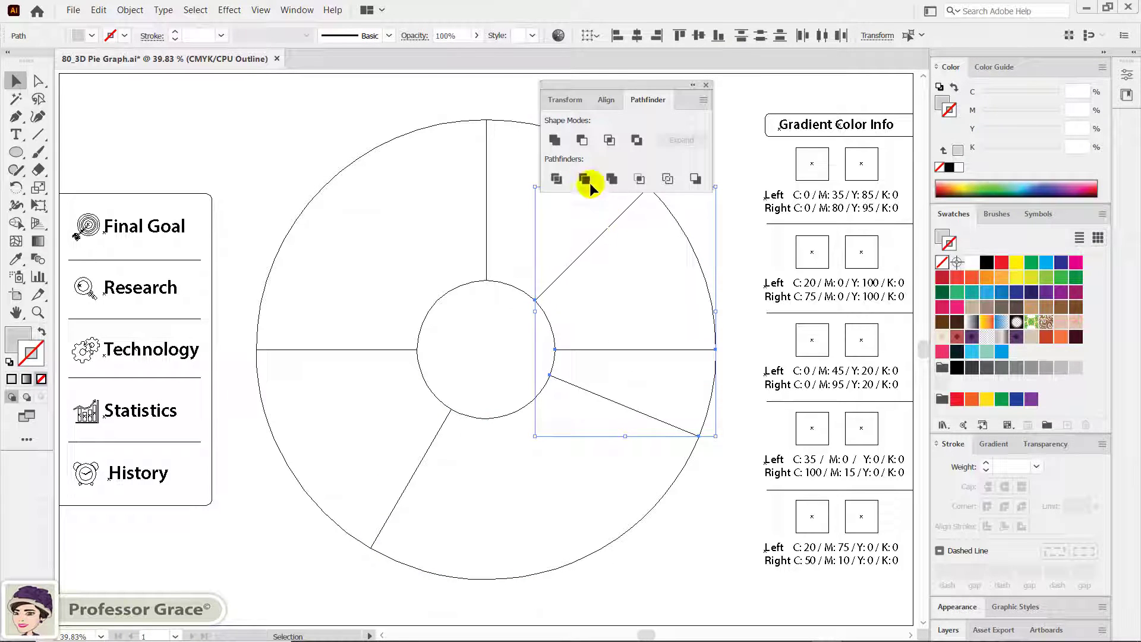
{"action": "left_click", "coordinate": [554, 141]}
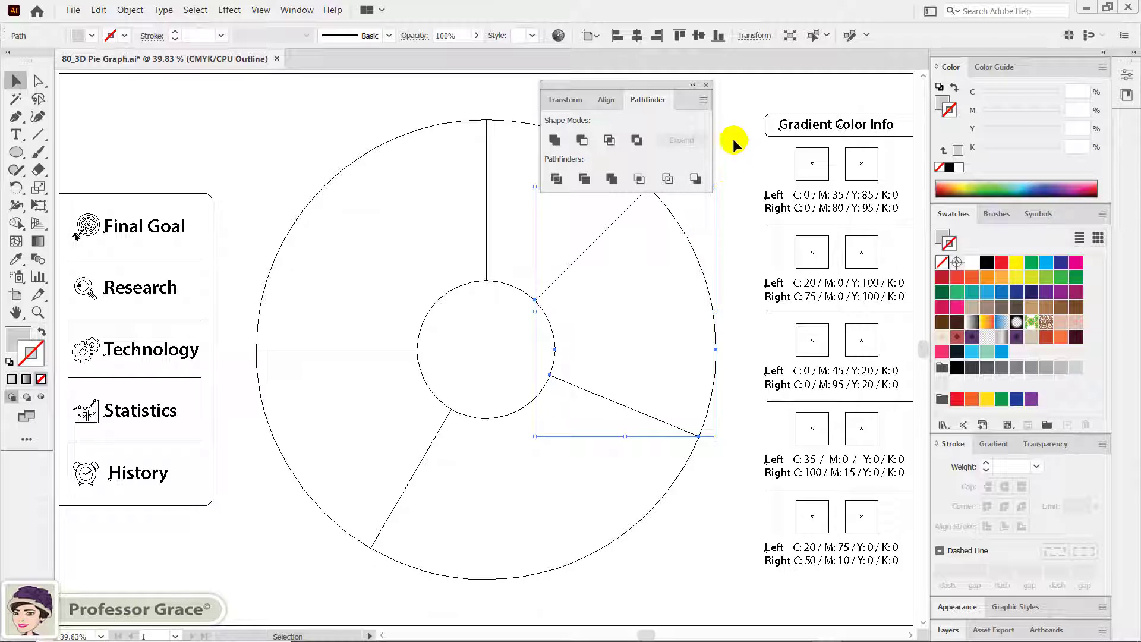
{"action": "left_click", "coordinate": [705, 87]}
{"action": "left_click", "coordinate": [724, 312]}
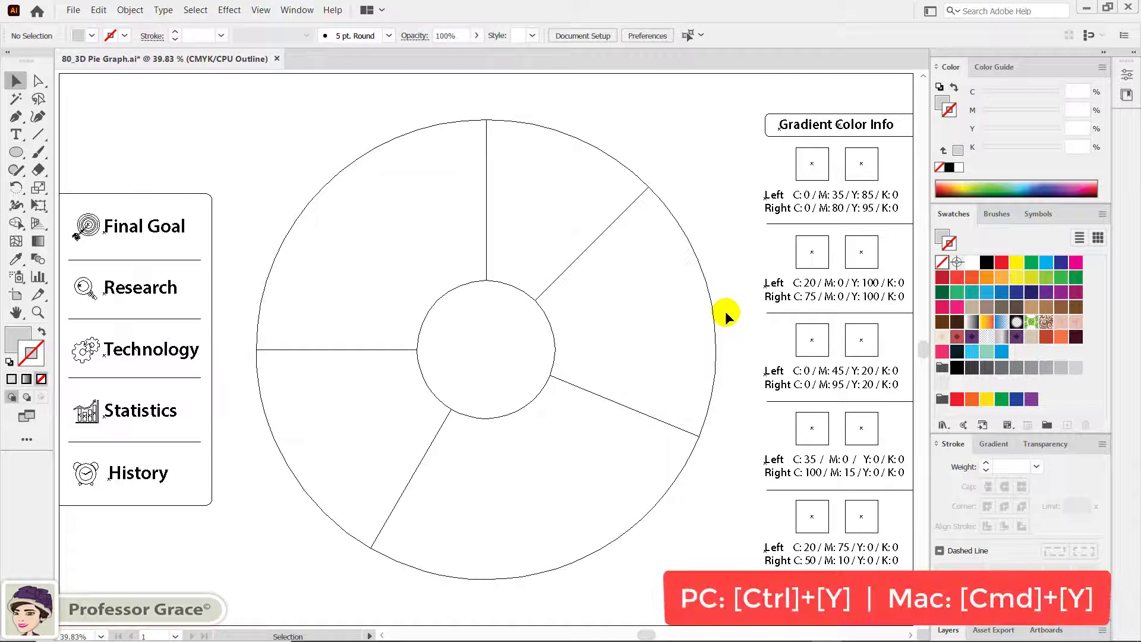
- Switch the artwork to full-colour Preview and set a light grey fill
{"action": "key", "text": "ctrl"}
{"action": "key", "text": "ctrl+y"}
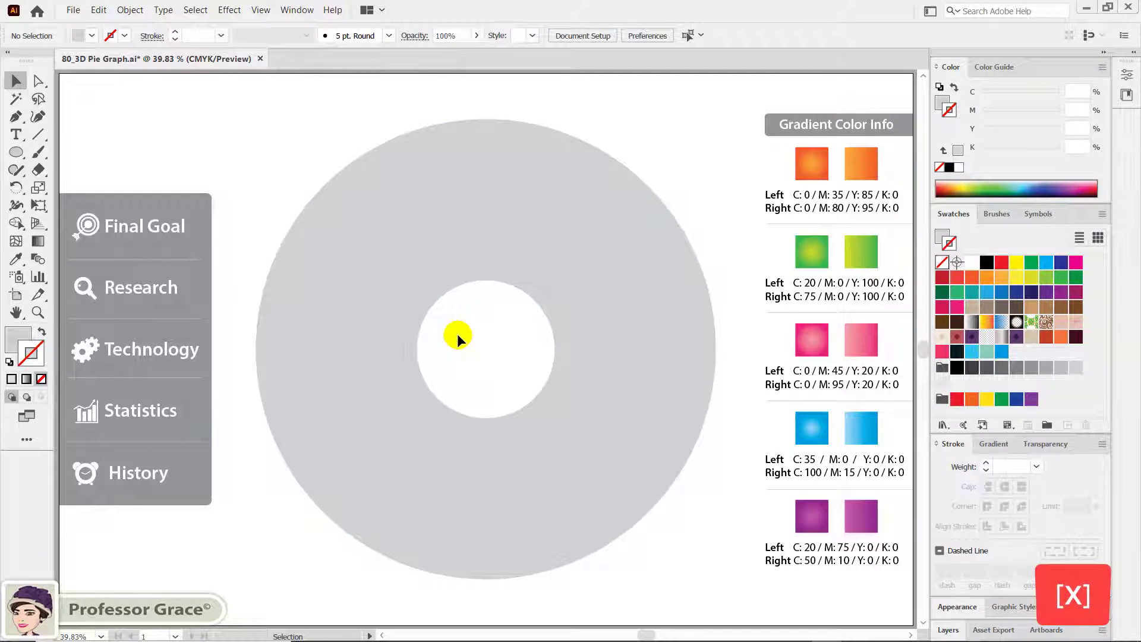
{"action": "left_click", "coordinate": [458, 333]}
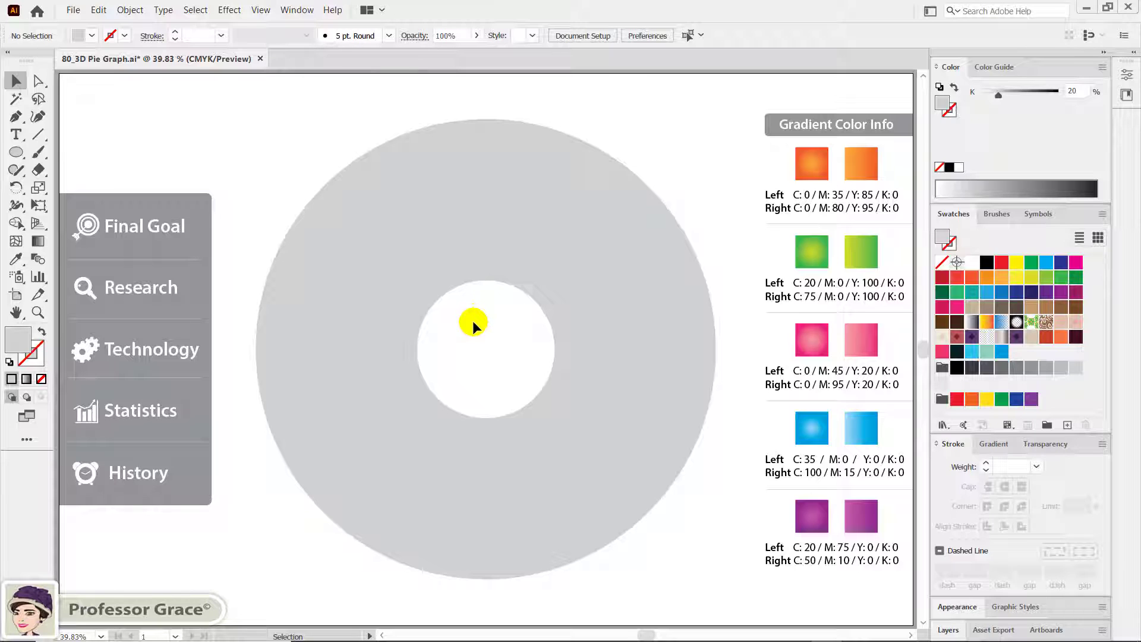
- Fill the upper-left, lower-left, bottom and right slices with progressively darker greys, the right at 60% black
{"action": "left_click", "coordinate": [401, 268]}
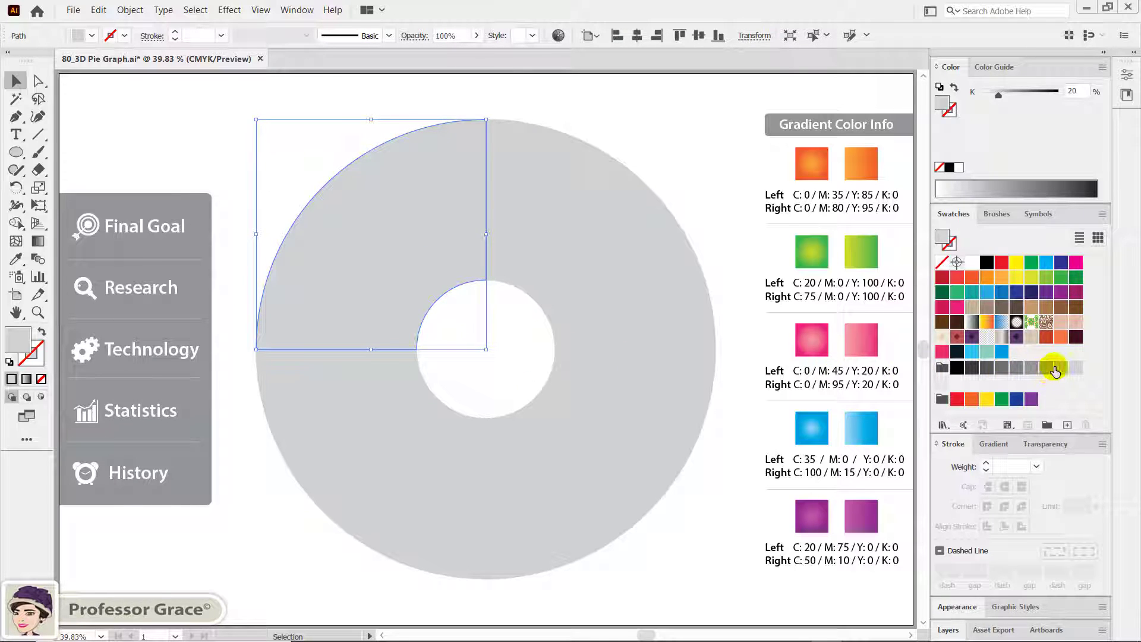
{"action": "left_click", "coordinate": [1060, 368]}
{"action": "left_click", "coordinate": [402, 398]}
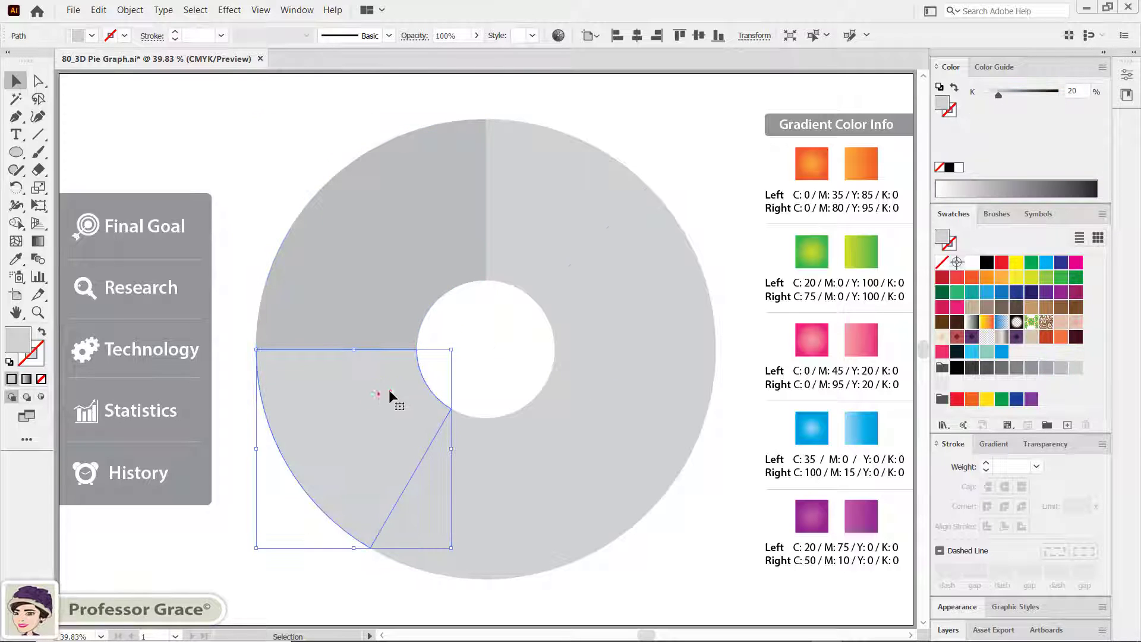
{"action": "left_click", "coordinate": [1046, 370]}
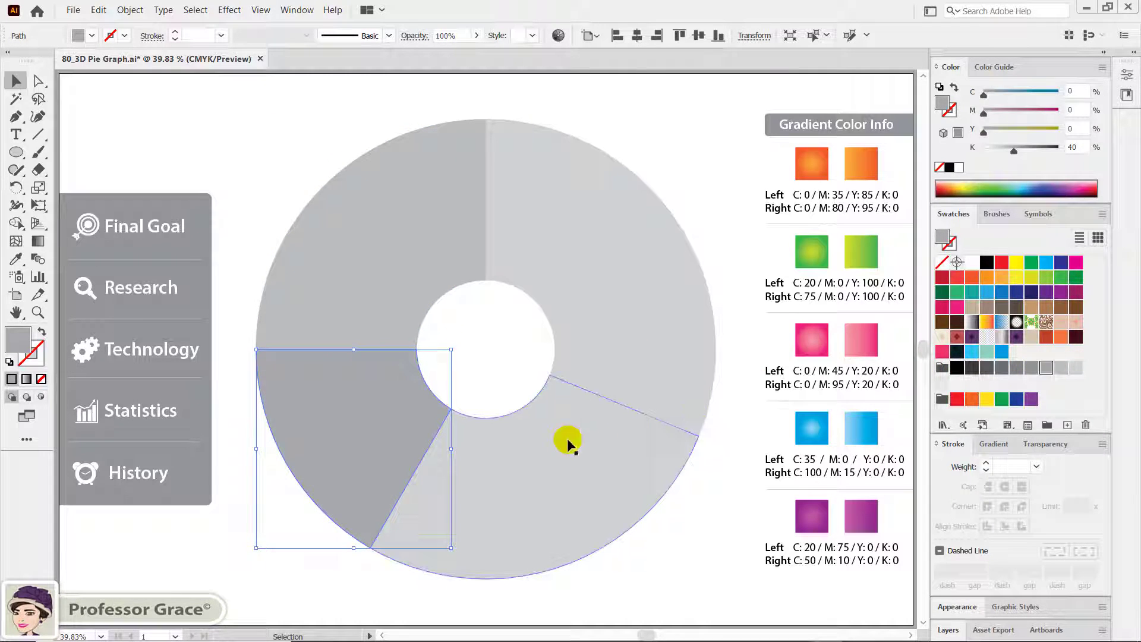
{"action": "left_click", "coordinate": [618, 426]}
{"action": "left_click", "coordinate": [1032, 369]}
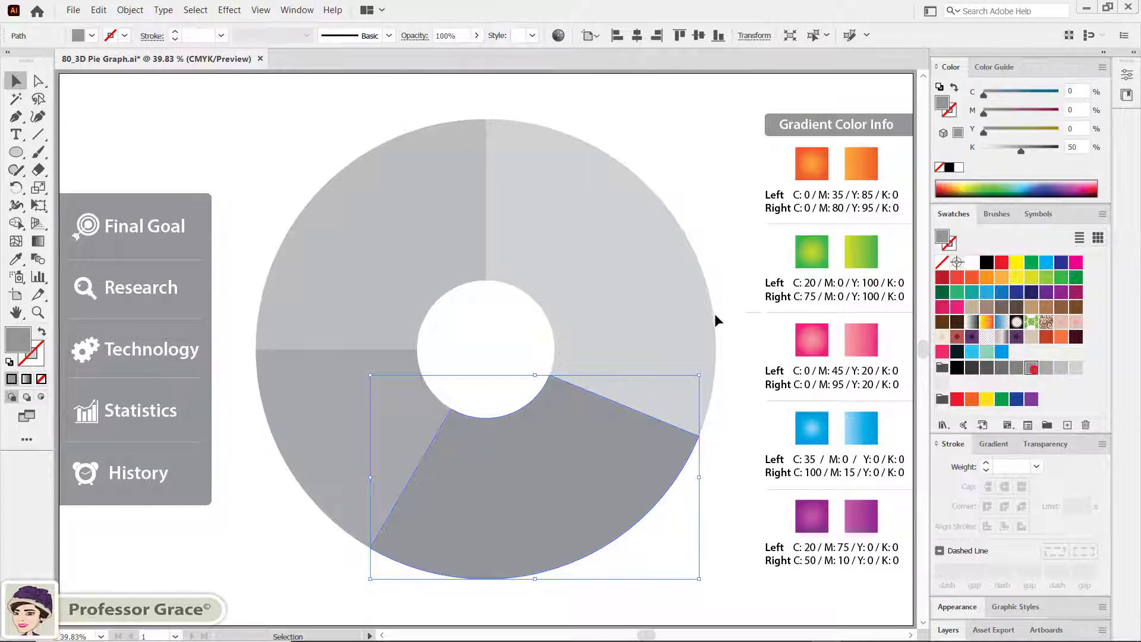
{"action": "left_click", "coordinate": [670, 334]}
{"action": "left_click", "coordinate": [1016, 369]}
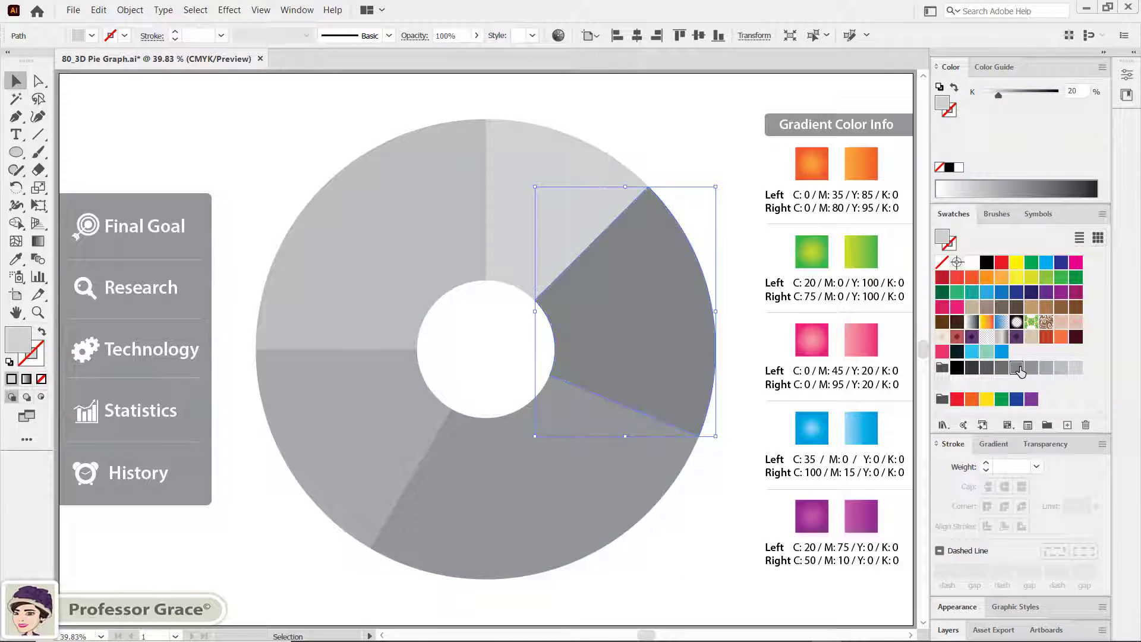
{"action": "left_click", "coordinate": [697, 491]}
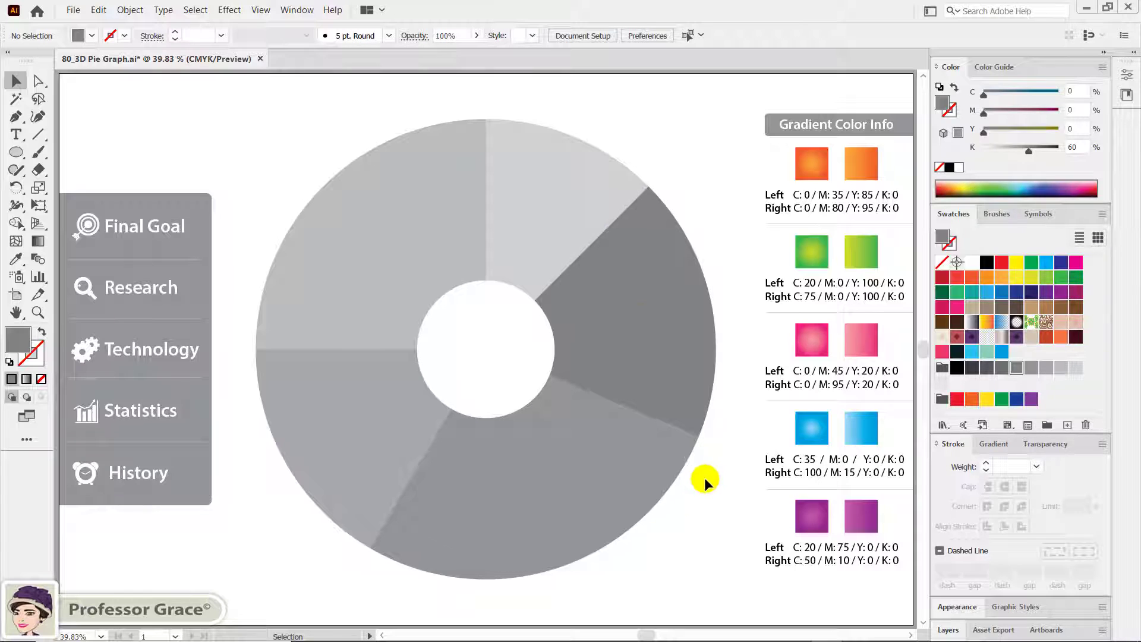
{"action": "left_click", "coordinate": [642, 320]}
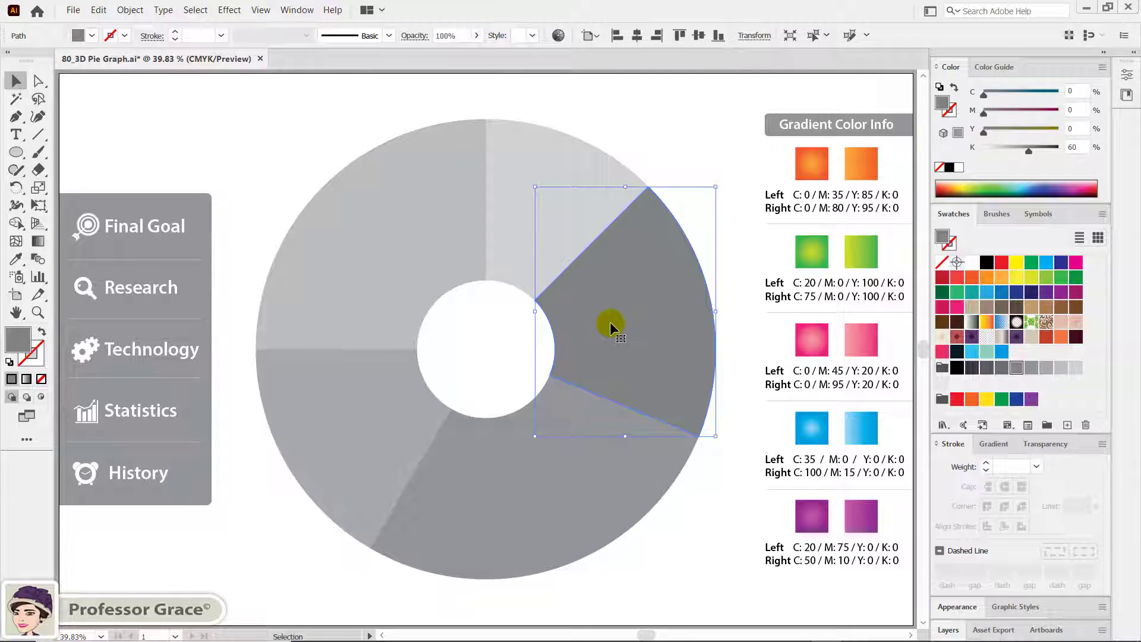
- Pull the dark right slice slightly away from the ring and nudge the whole chart left
{"action": "left_click_drag", "start_coordinate": [610, 322], "coordinate": [635, 319]}
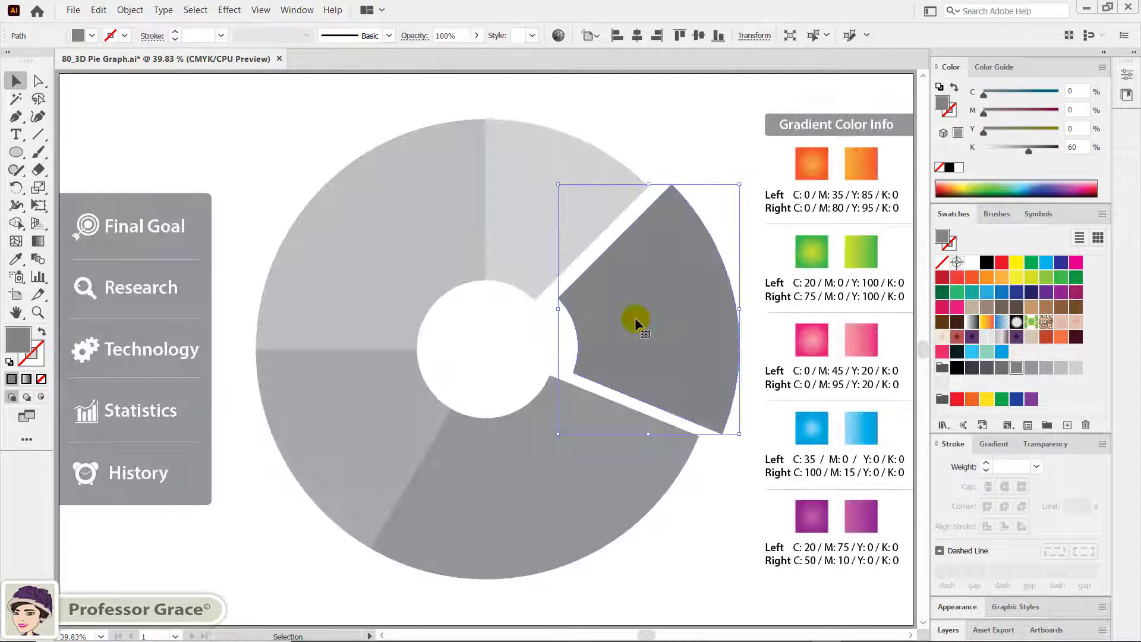
{"action": "left_click", "coordinate": [701, 512]}
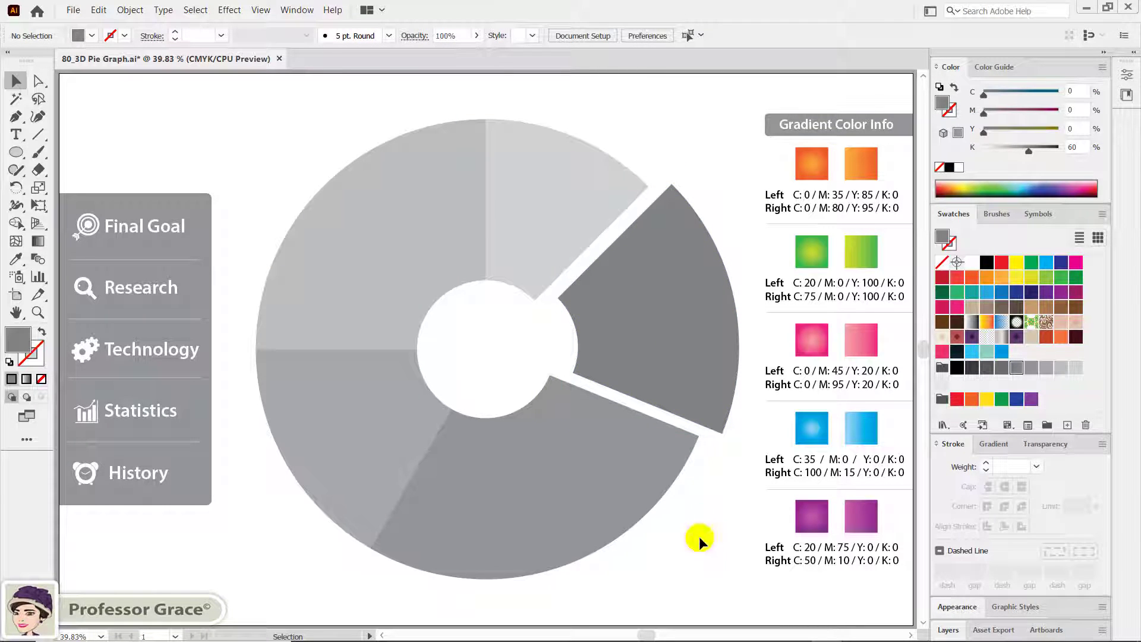
{"action": "mouse_move", "coordinate": [700, 537]}
{"action": "left_mouse_down"}
{"action": "mouse_move", "coordinate": [506, 328]}
{"action": "mouse_move", "coordinate": [316, 184]}
{"action": "left_mouse_up"}
{"action": "left_click", "coordinate": [428, 288], "text": "shift"}
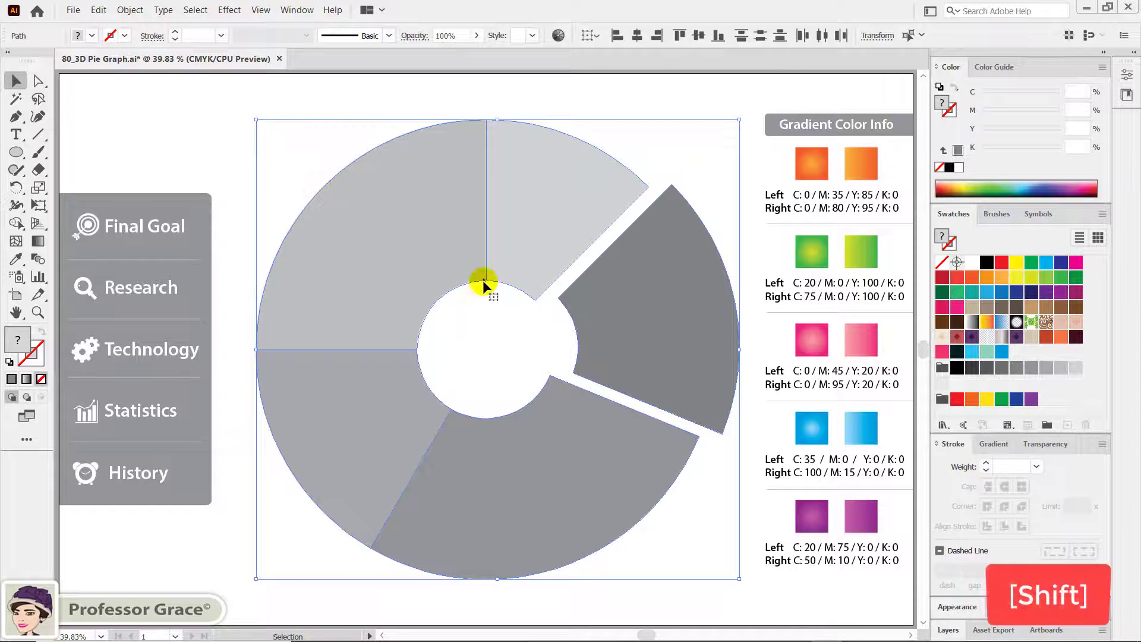
{"action": "left_click_drag", "start_coordinate": [483, 276], "coordinate": [468, 277]}
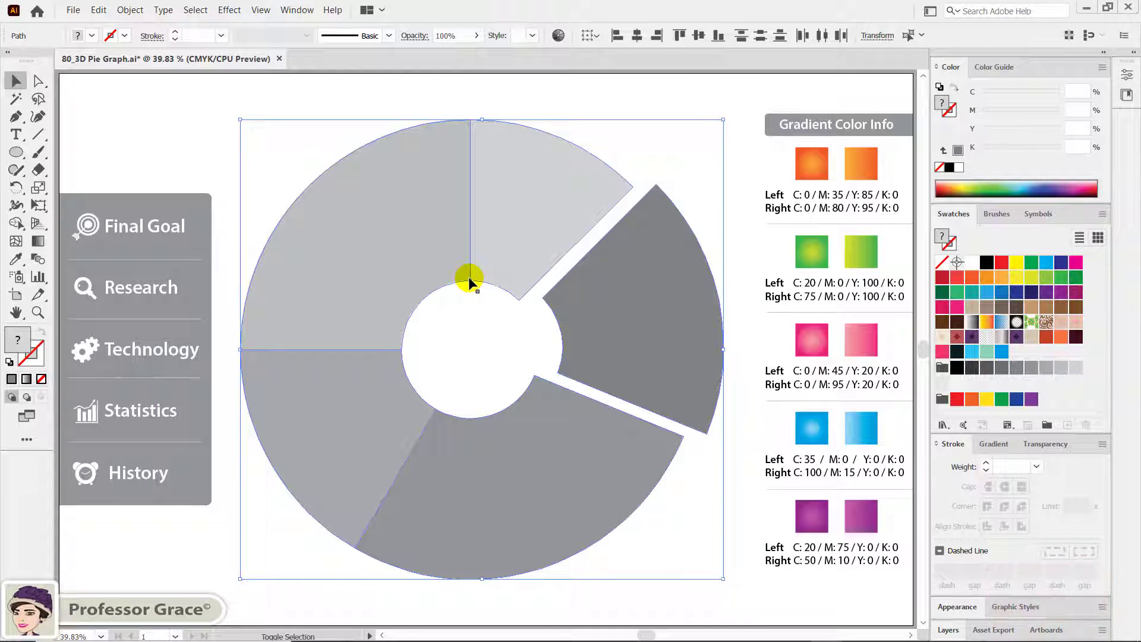
{"action": "left_click", "coordinate": [706, 482]}
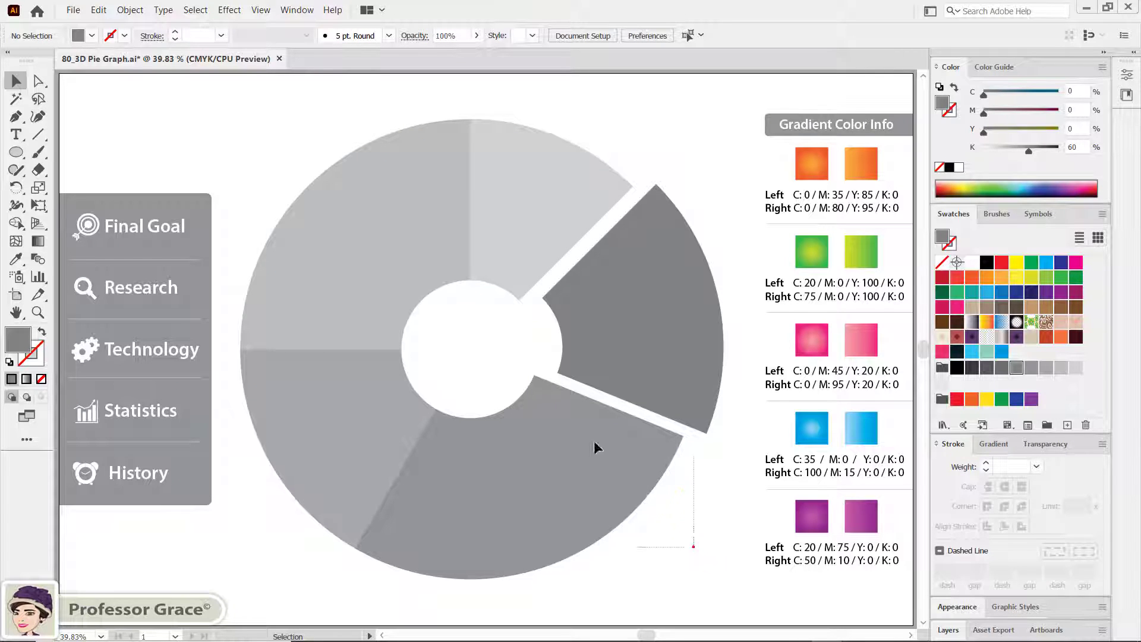
{"action": "left_click", "coordinate": [336, 230]}
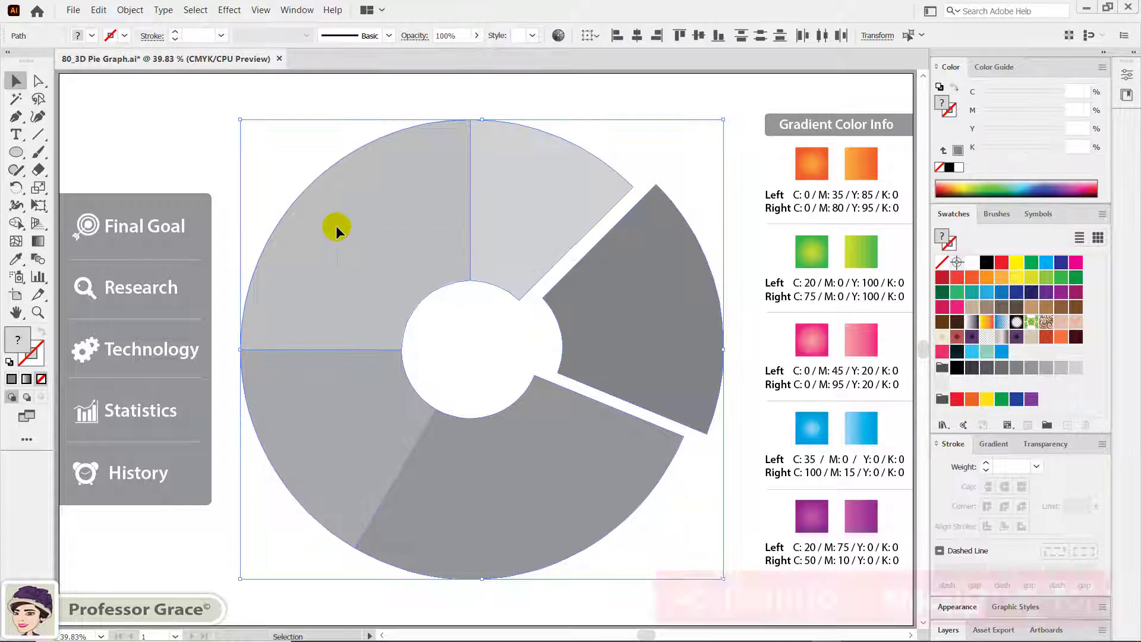
- Group the five selected donut slices into one object with Object > Group
{"action": "left_click", "coordinate": [132, 10]}
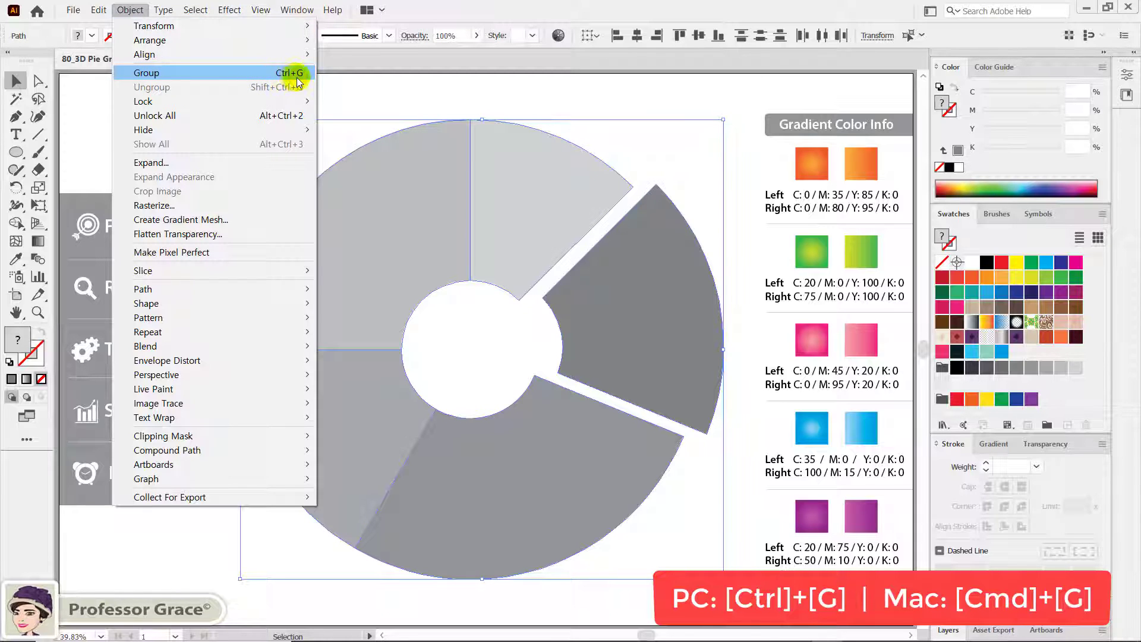
{"action": "left_click", "coordinate": [285, 74]}
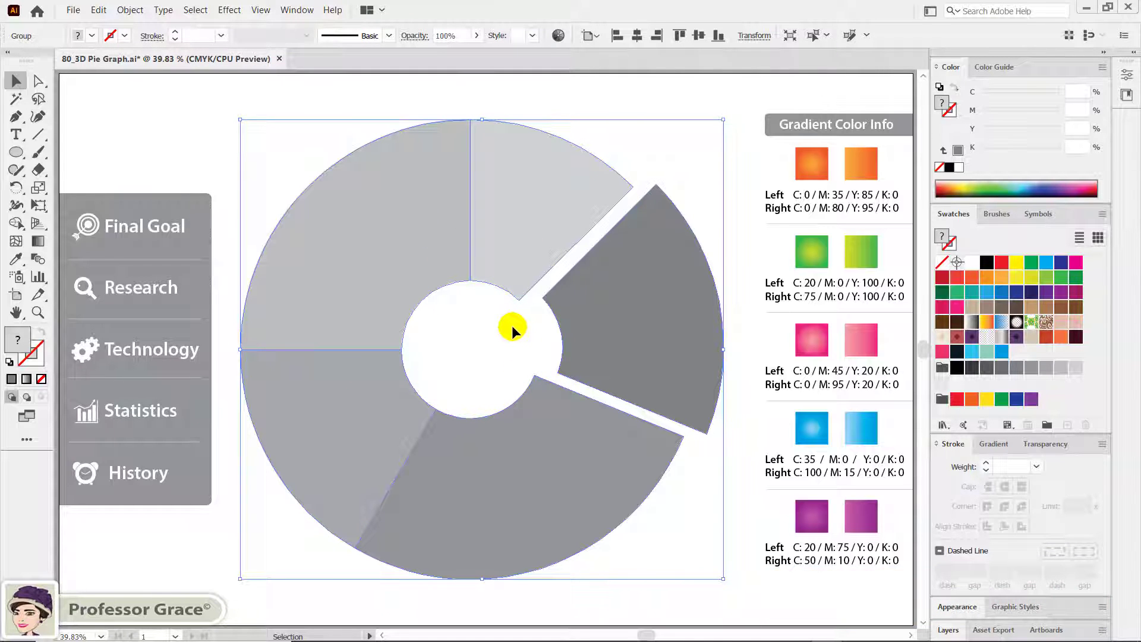
{"action": "left_click", "coordinate": [229, 10]}
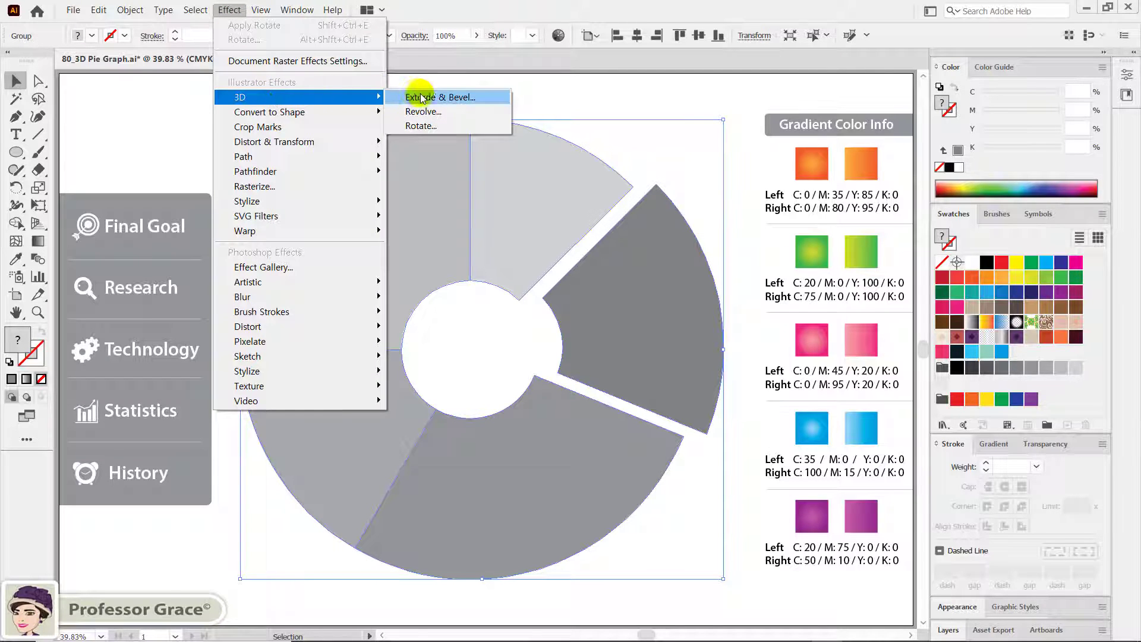
{"action": "mouse_move", "coordinate": [240, 97]}
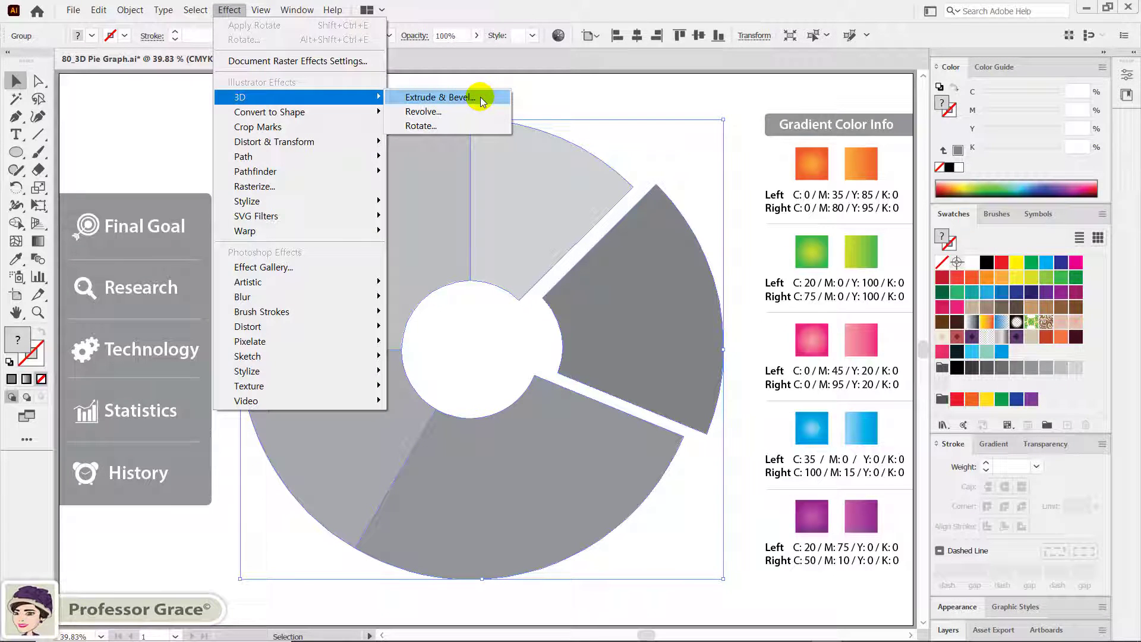
- Apply 3D Extrude & Bevel to the donut with a 150 pt extrusion depth
{"action": "left_click", "coordinate": [480, 97]}
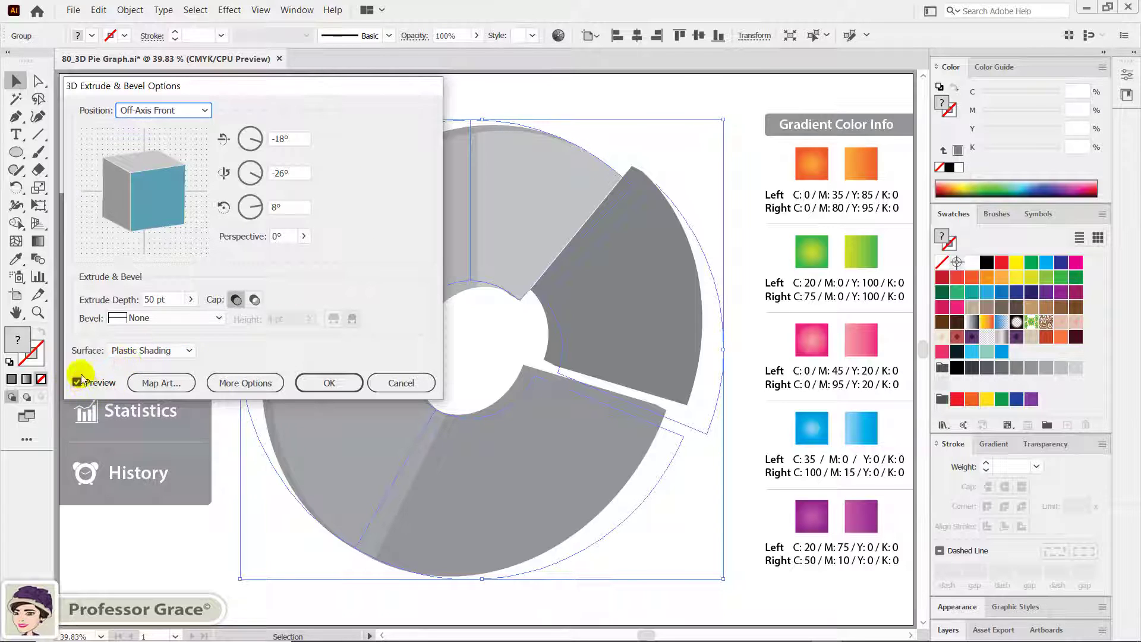
{"action": "left_click", "coordinate": [142, 300]}
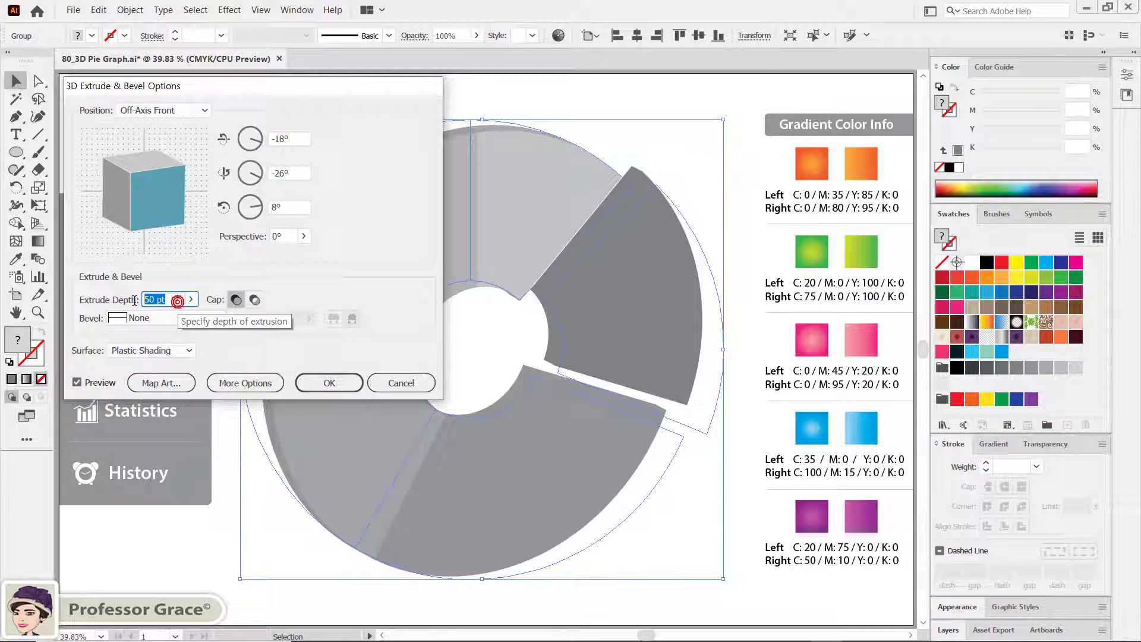
{"action": "type", "text": "150"}
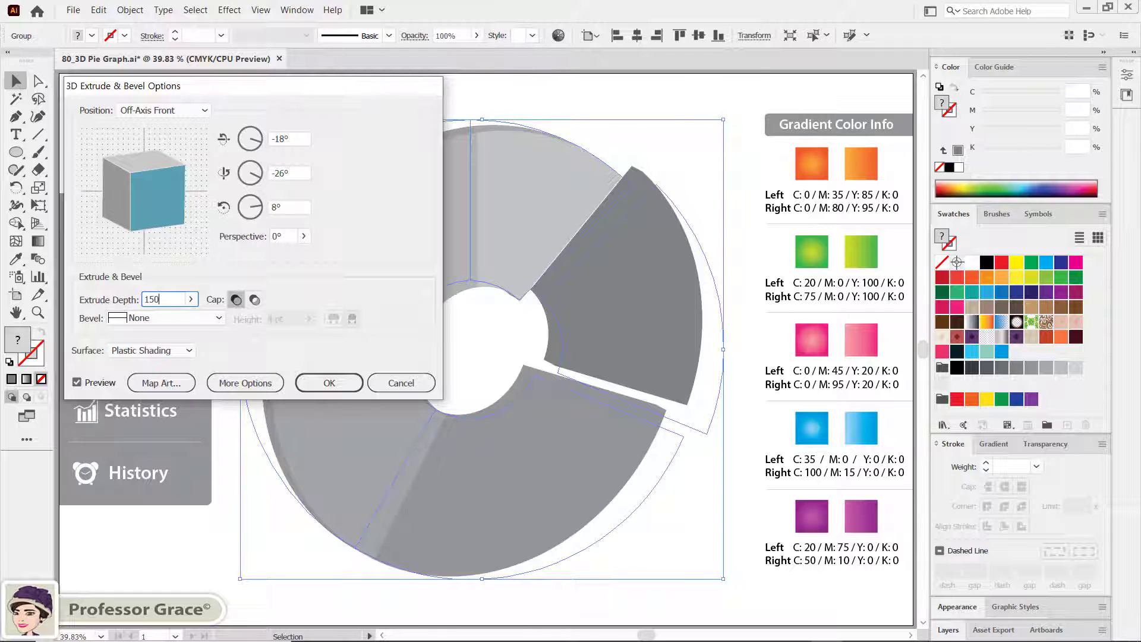
{"action": "left_click", "coordinate": [290, 206]}
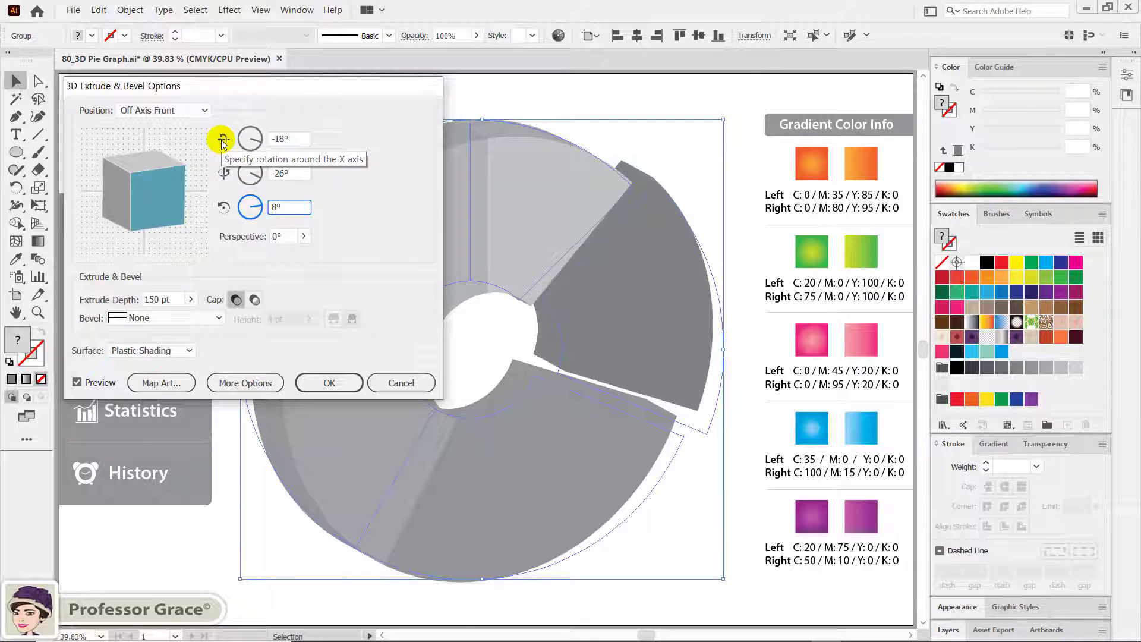
- Set rotation to 50° X, 0° Y, 0° Z with 20° perspective and confirm
{"action": "left_click", "coordinate": [291, 139]}
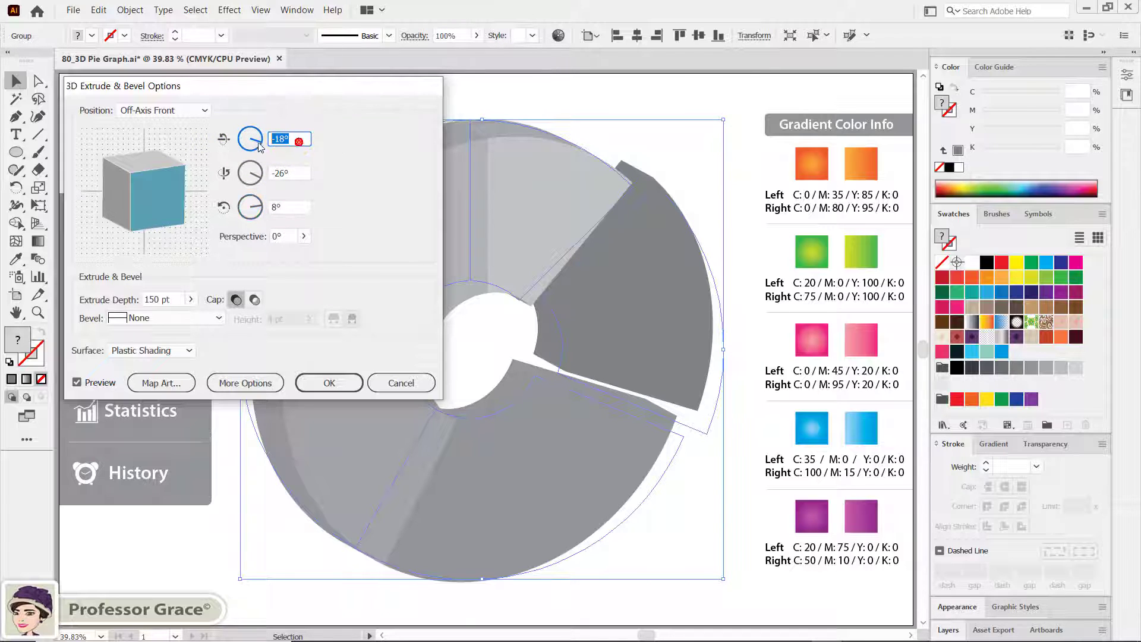
{"action": "type", "text": "50"}
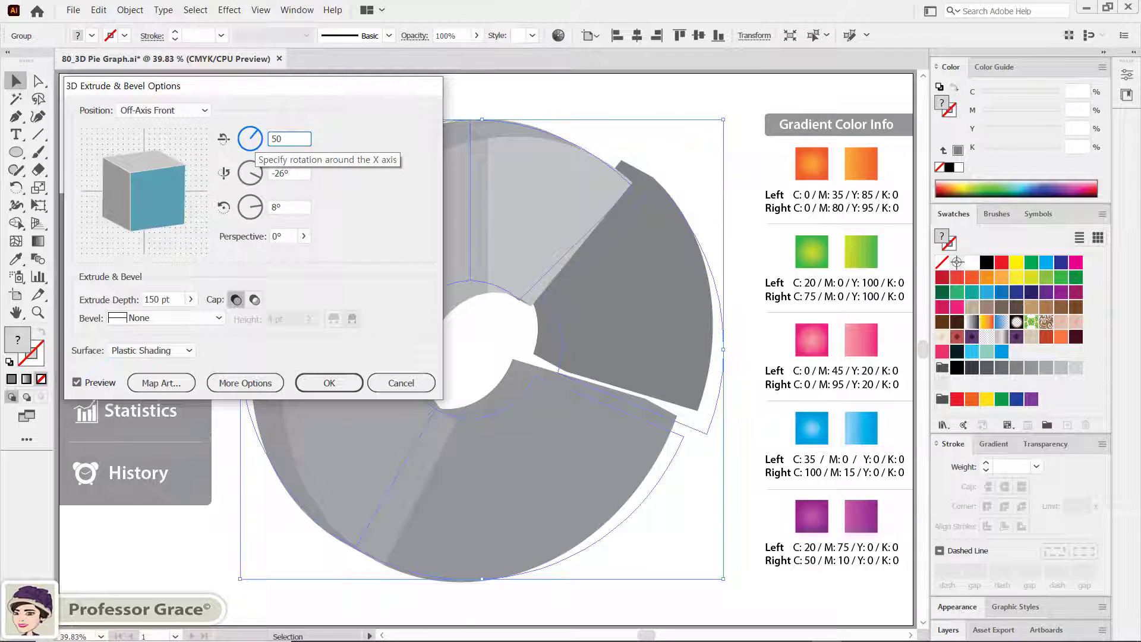
{"action": "key", "text": "Tab"}
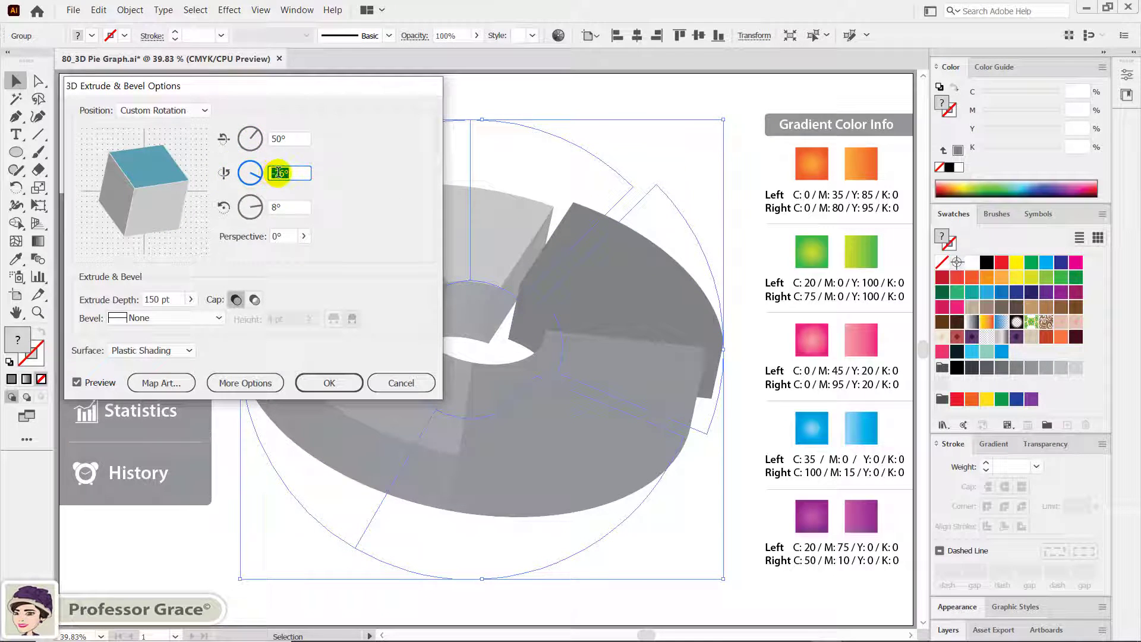
{"action": "type", "text": "0"}
{"action": "key", "text": "Tab"}
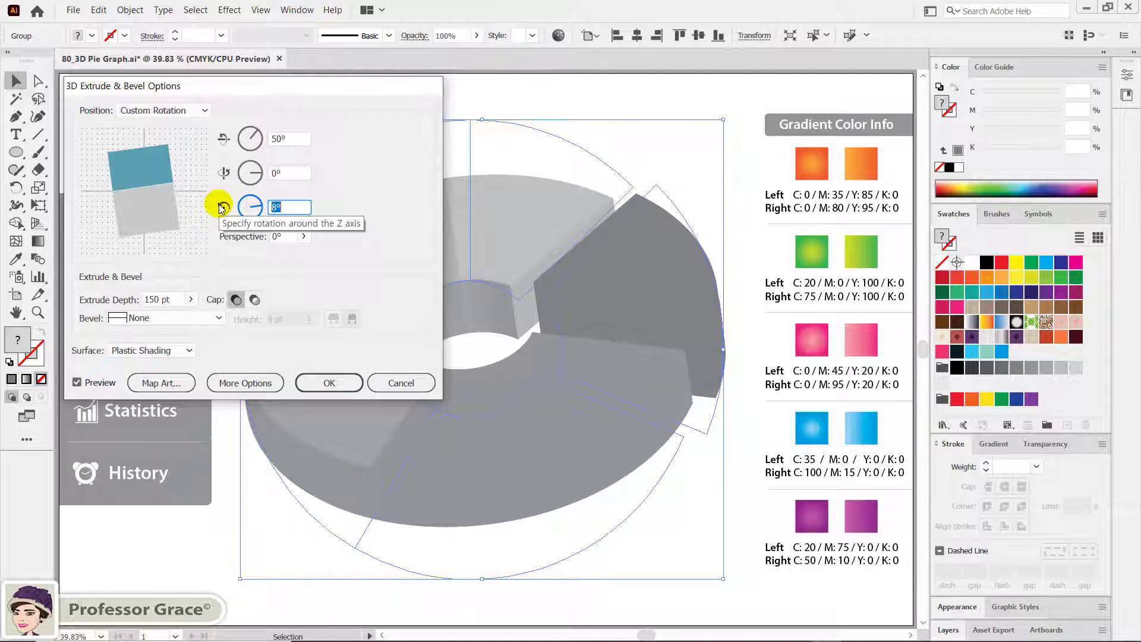
{"action": "type", "text": "0"}
{"action": "key", "text": "Tab"}
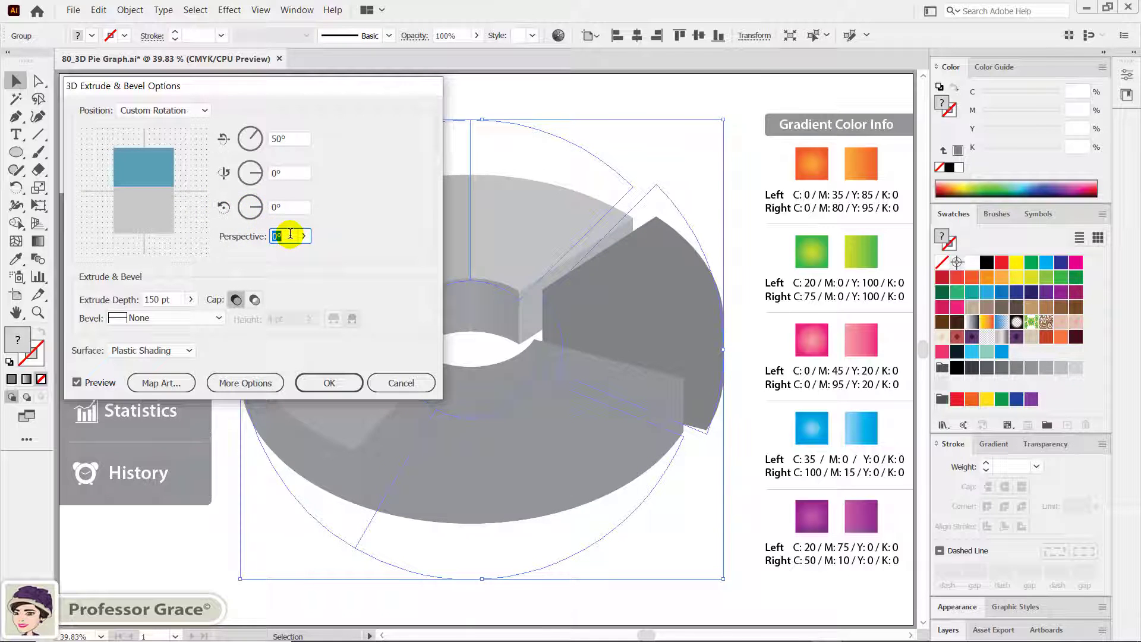
{"action": "type", "text": "2"}
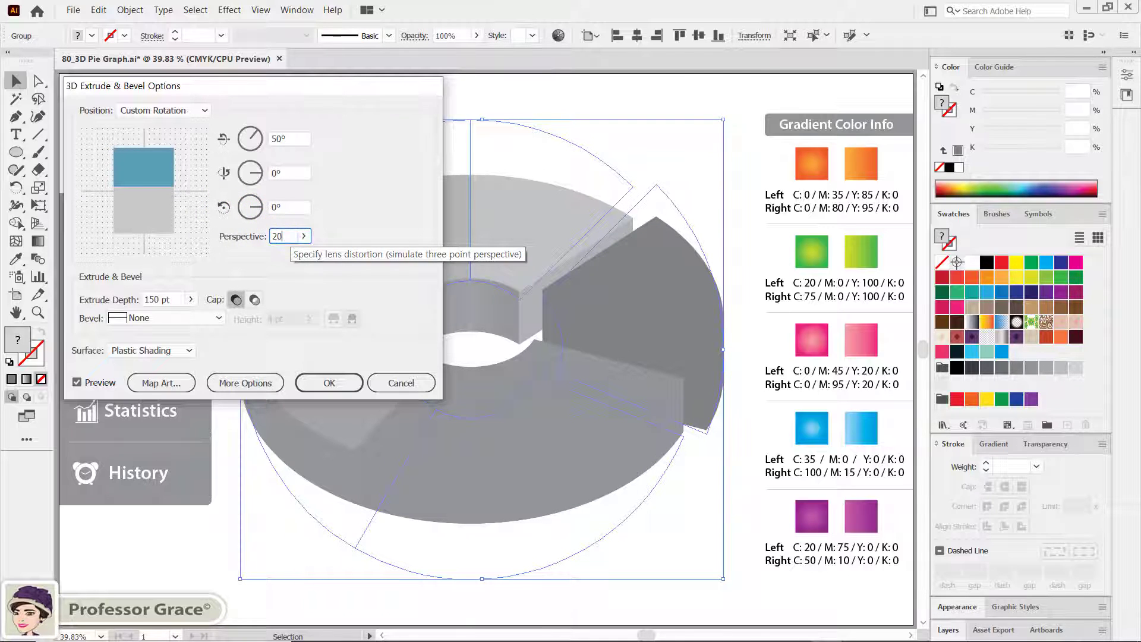
{"action": "left_click", "coordinate": [286, 243]}
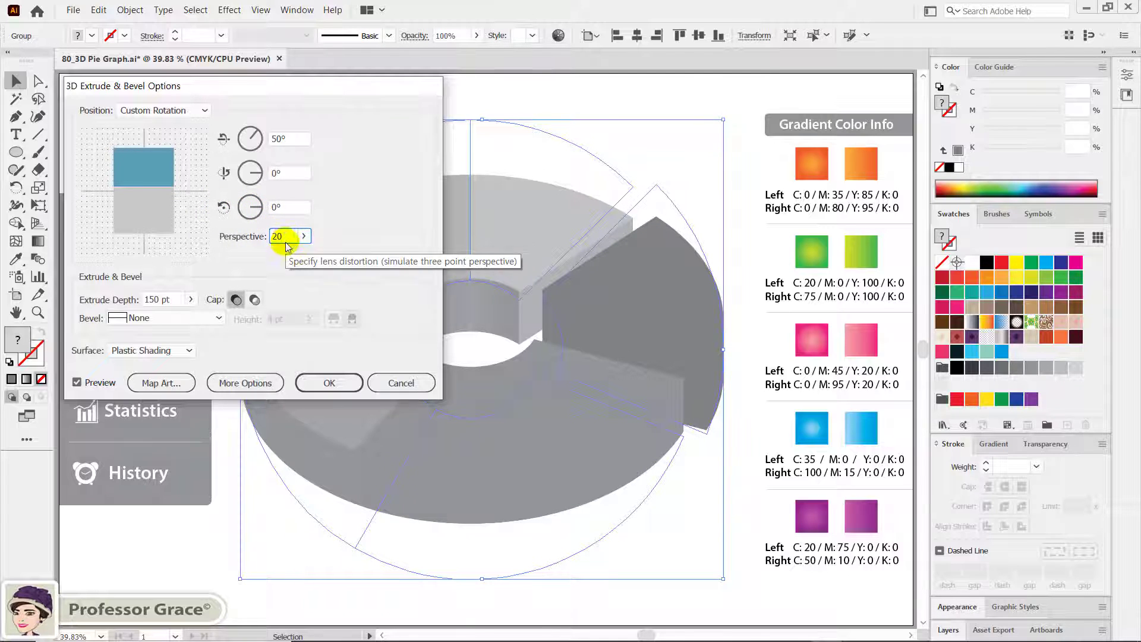
{"action": "left_click", "coordinate": [329, 382]}
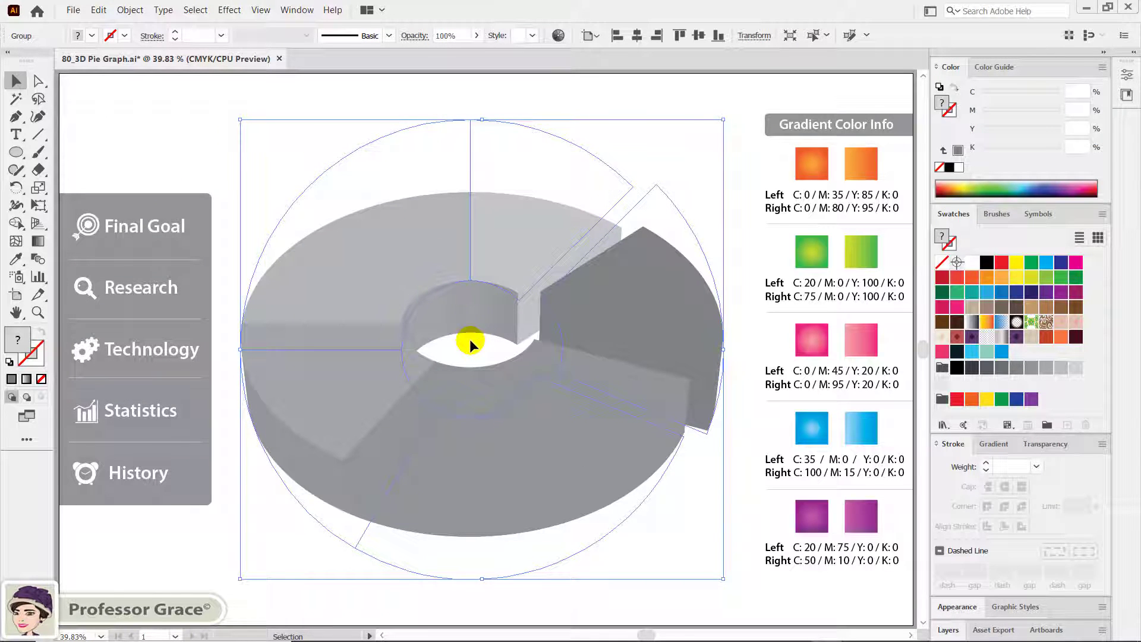
- Expand the 3D donut's appearance, ungroup it twice, and switch to Outline view
{"action": "left_click", "coordinate": [126, 10]}
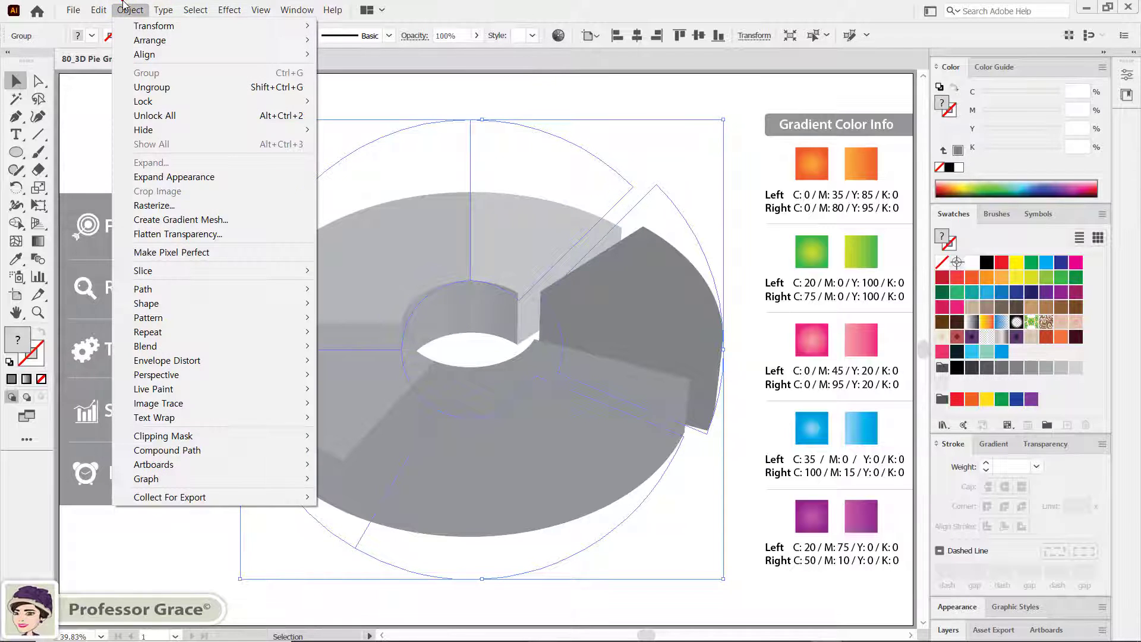
{"action": "left_click", "coordinate": [181, 176]}
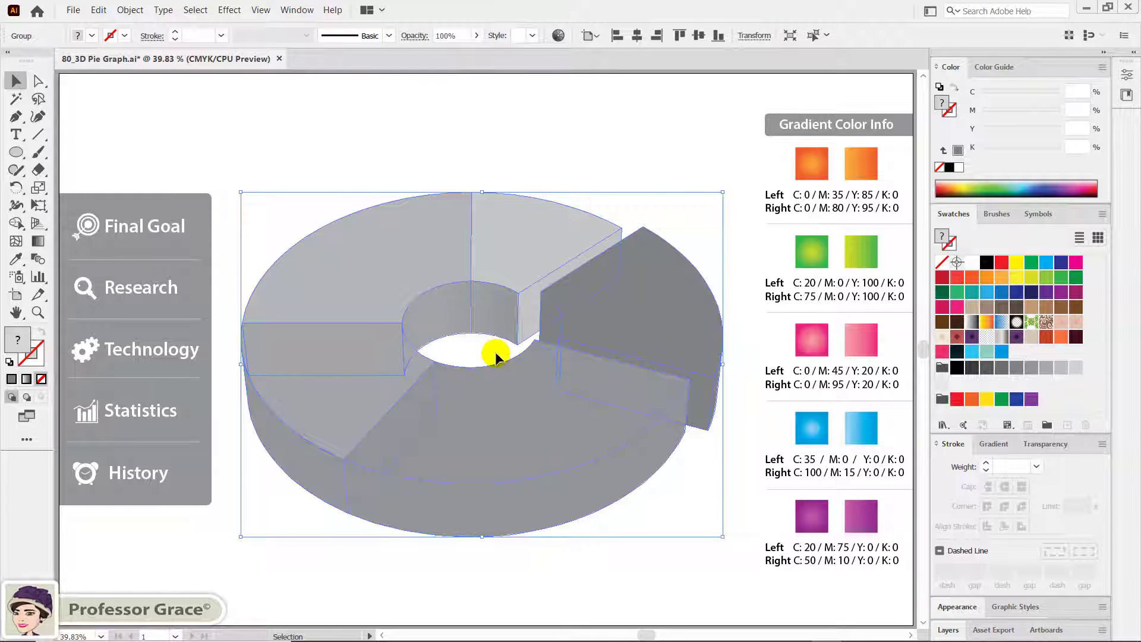
{"action": "right_click", "coordinate": [417, 208]}
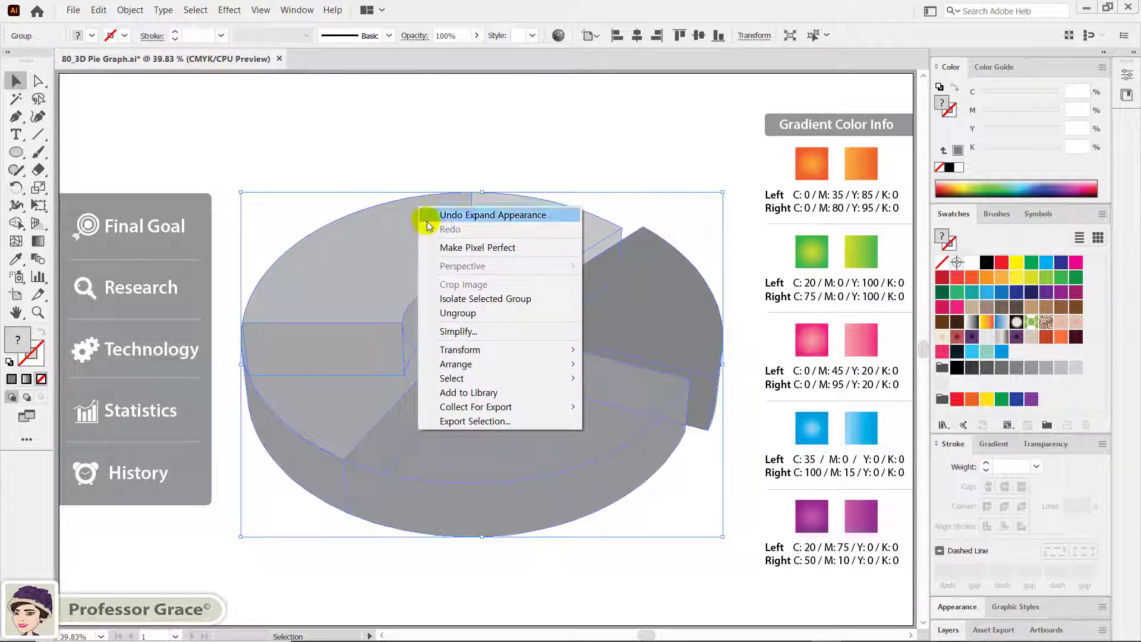
{"action": "left_click", "coordinate": [478, 315]}
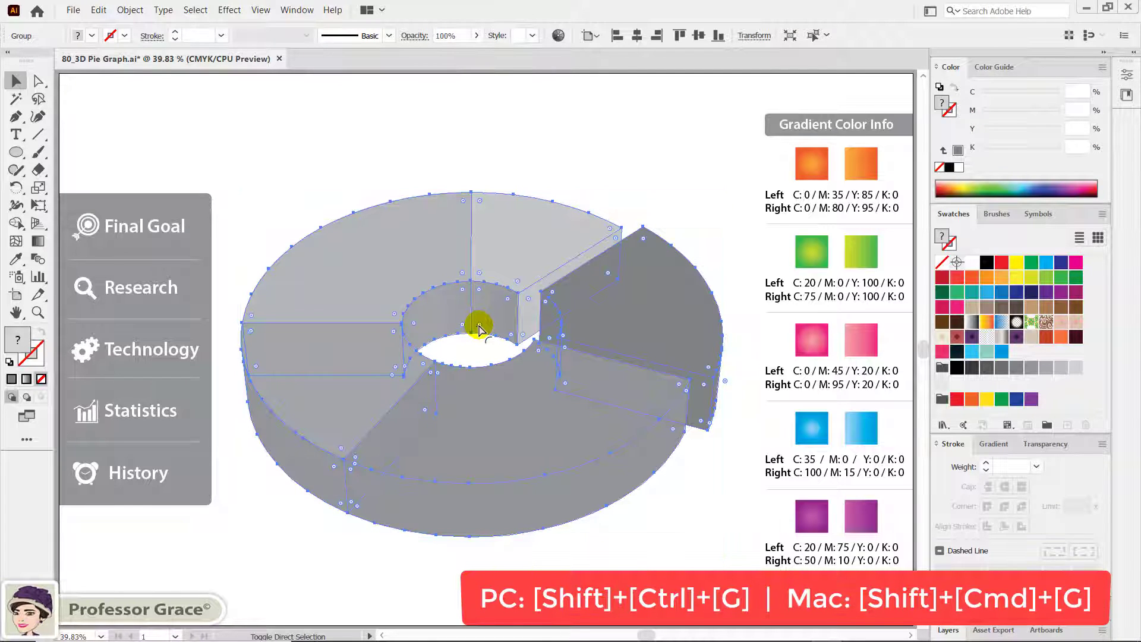
{"action": "key", "text": "ctrl+shift+g"}
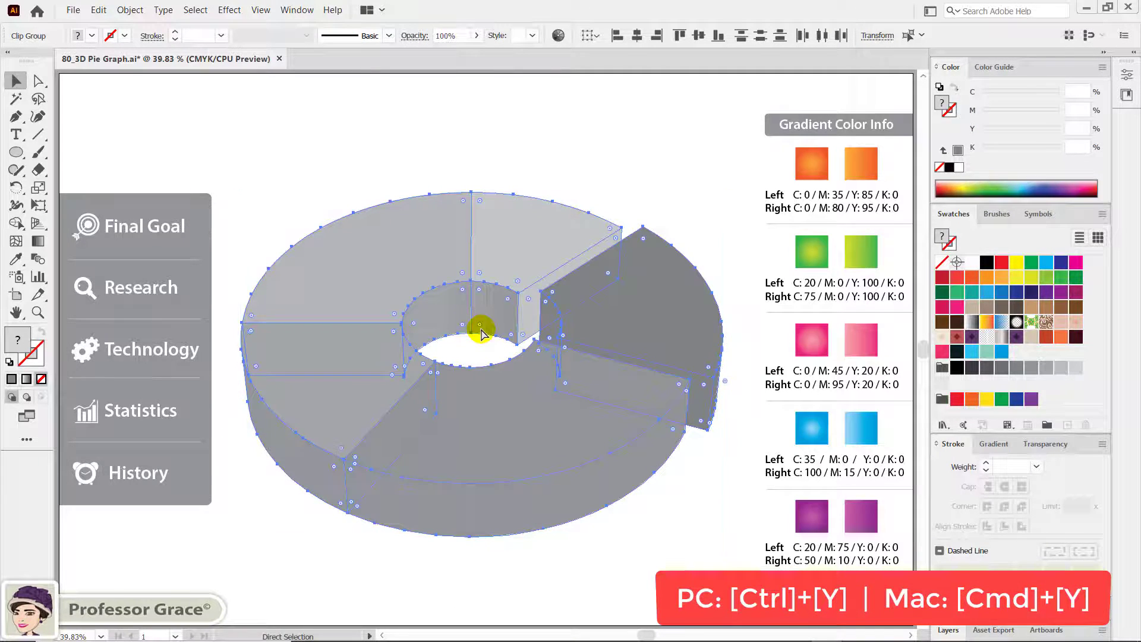
{"action": "key", "text": "ctrl+y"}
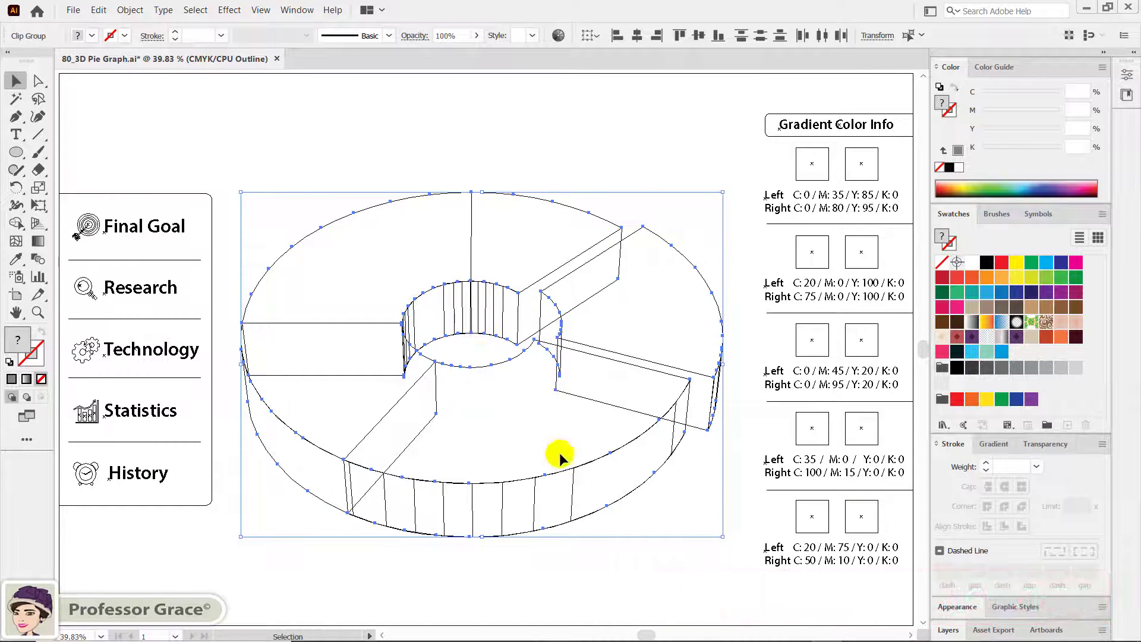
- Deselect the outlined pie and bring up the Window menu's panel list
{"action": "left_click", "coordinate": [587, 559]}
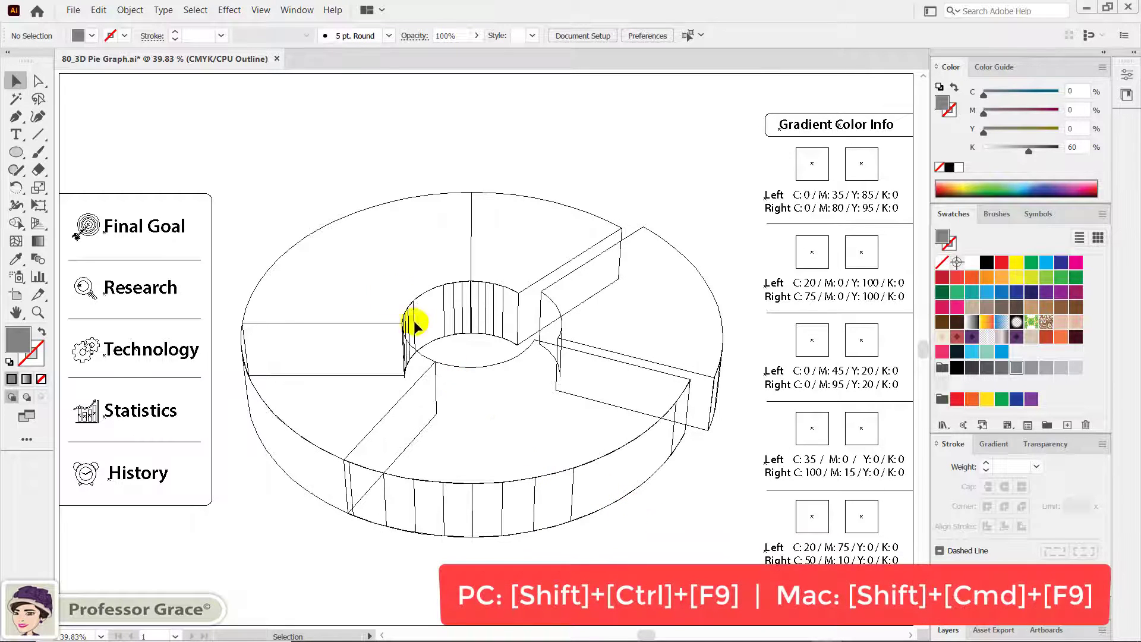
{"action": "left_click", "coordinate": [297, 10]}
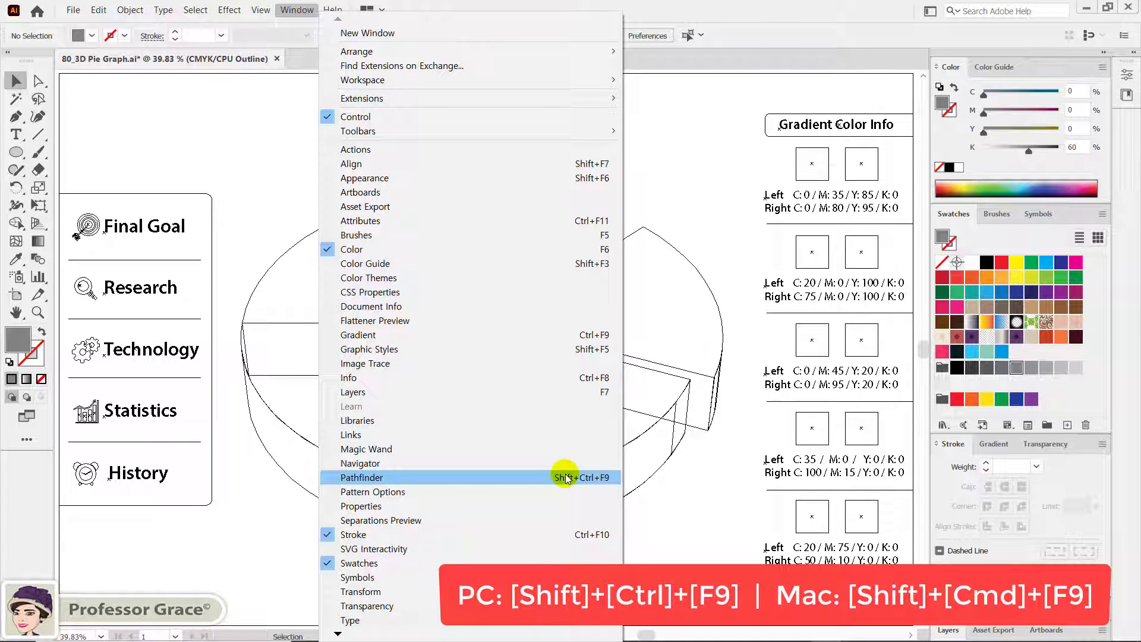
- Unite the striped inner wall pieces and the centre stripes into single paths with Pathfinder
{"action": "left_click", "coordinate": [605, 478]}
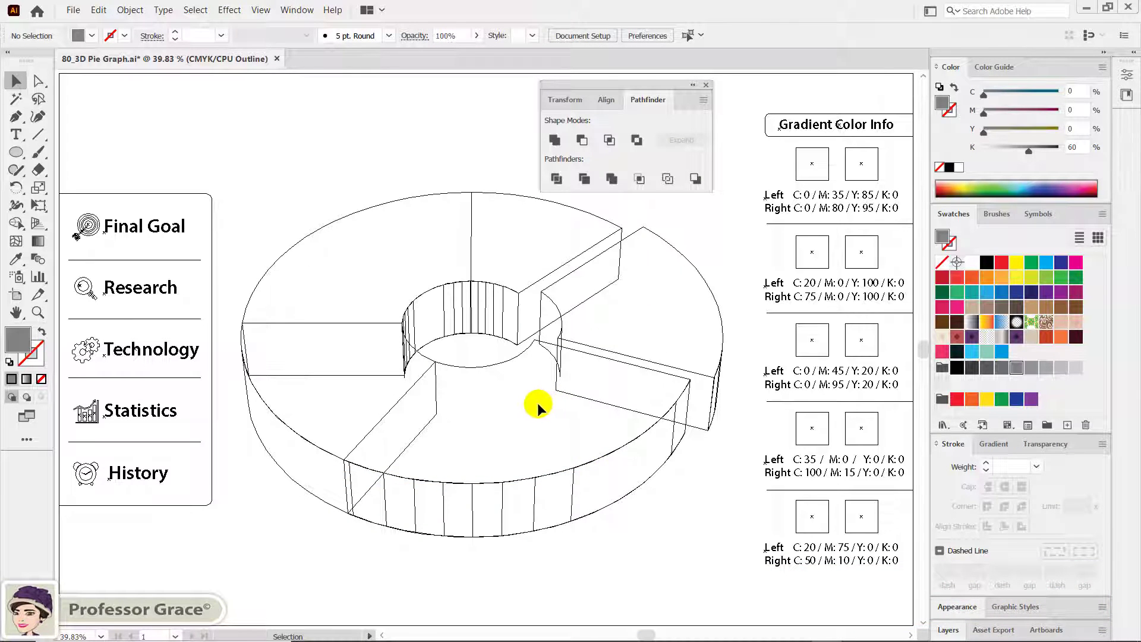
{"action": "left_click", "coordinate": [444, 321]}
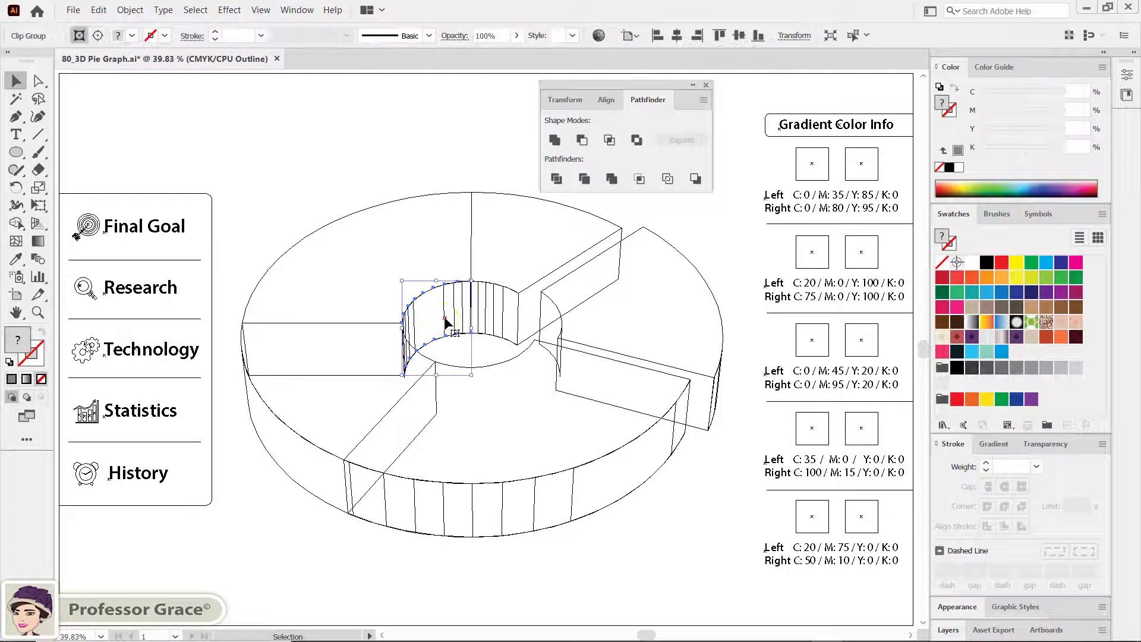
{"action": "left_click", "coordinate": [555, 141]}
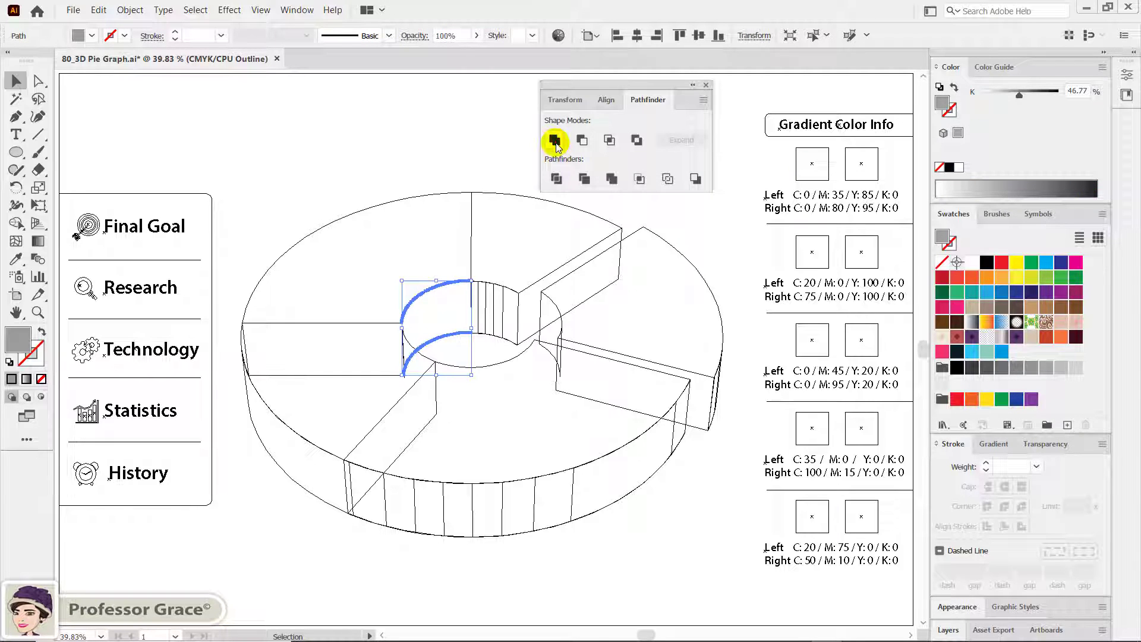
{"action": "left_click", "coordinate": [480, 340]}
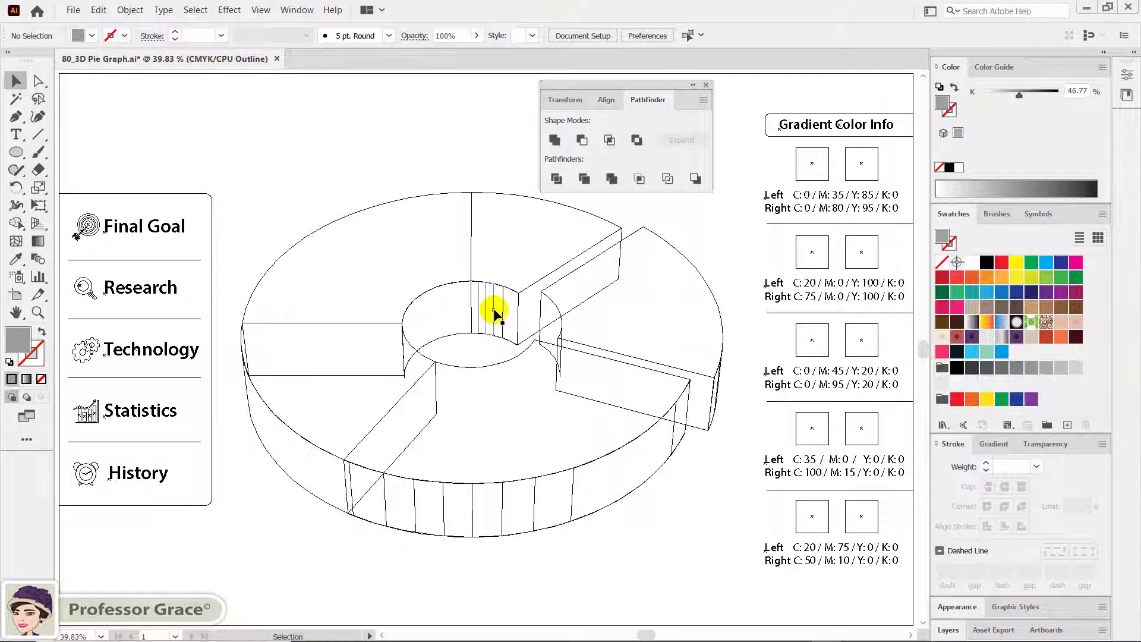
{"action": "left_click", "coordinate": [494, 313]}
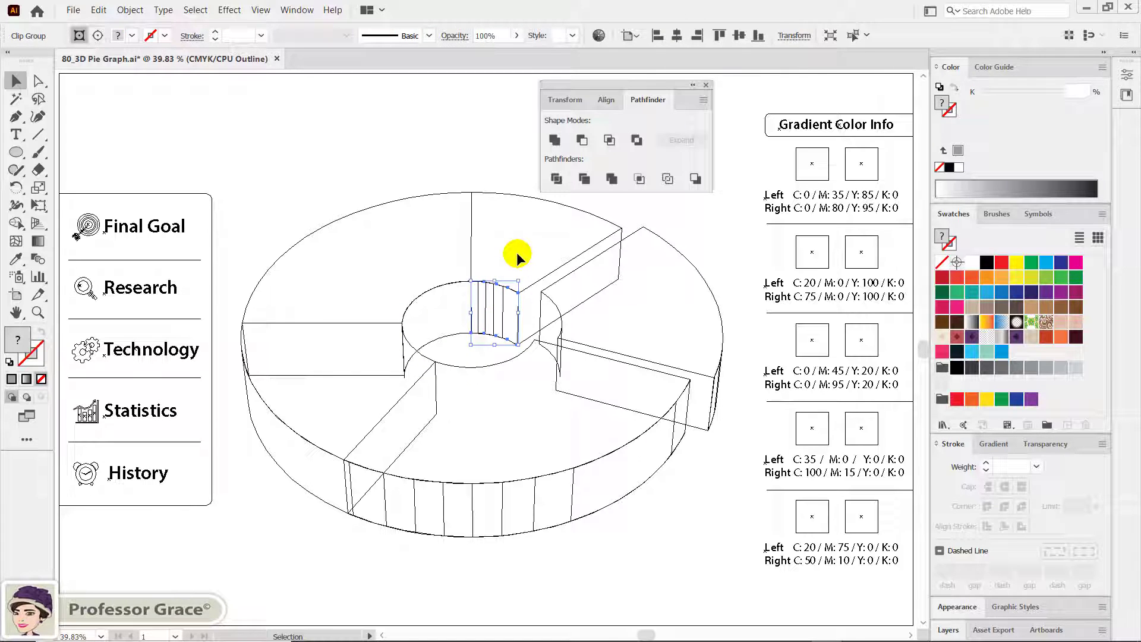
{"action": "left_click", "coordinate": [554, 139]}
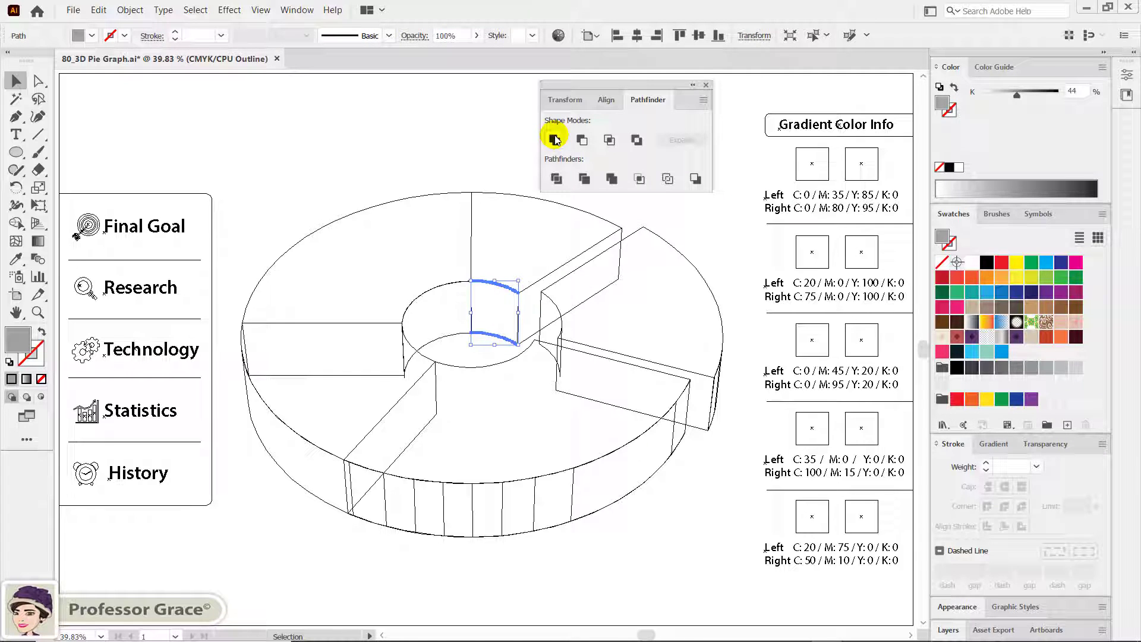
- Unite the right-edge sliver and the lower outer band, then close the Pathfinder panel
{"action": "left_click", "coordinate": [718, 386]}
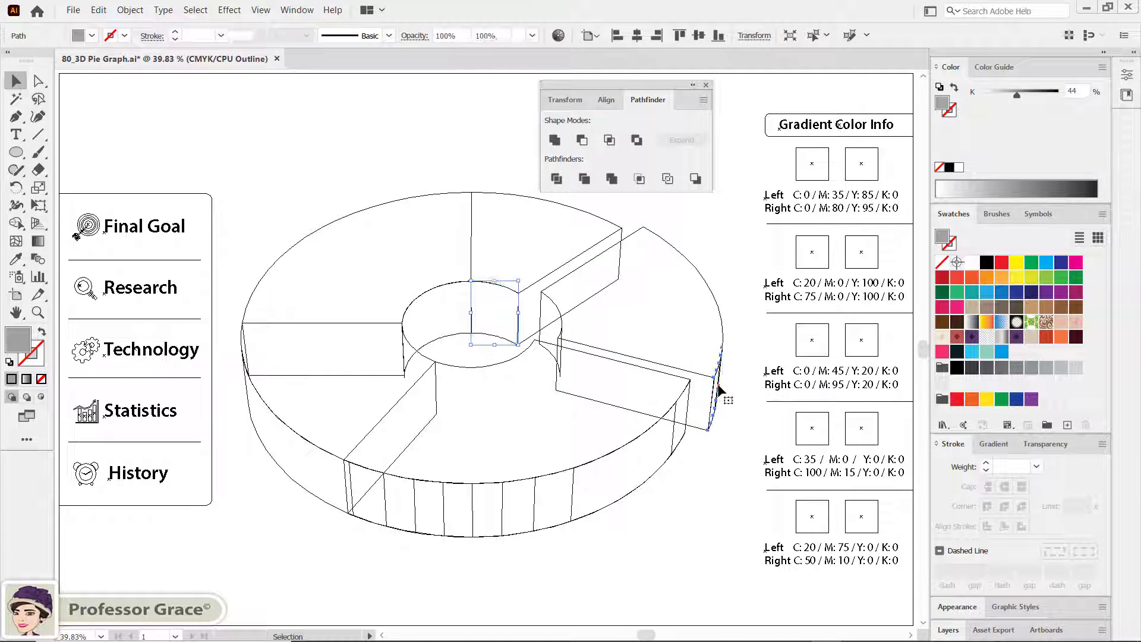
{"action": "left_click", "coordinate": [554, 140]}
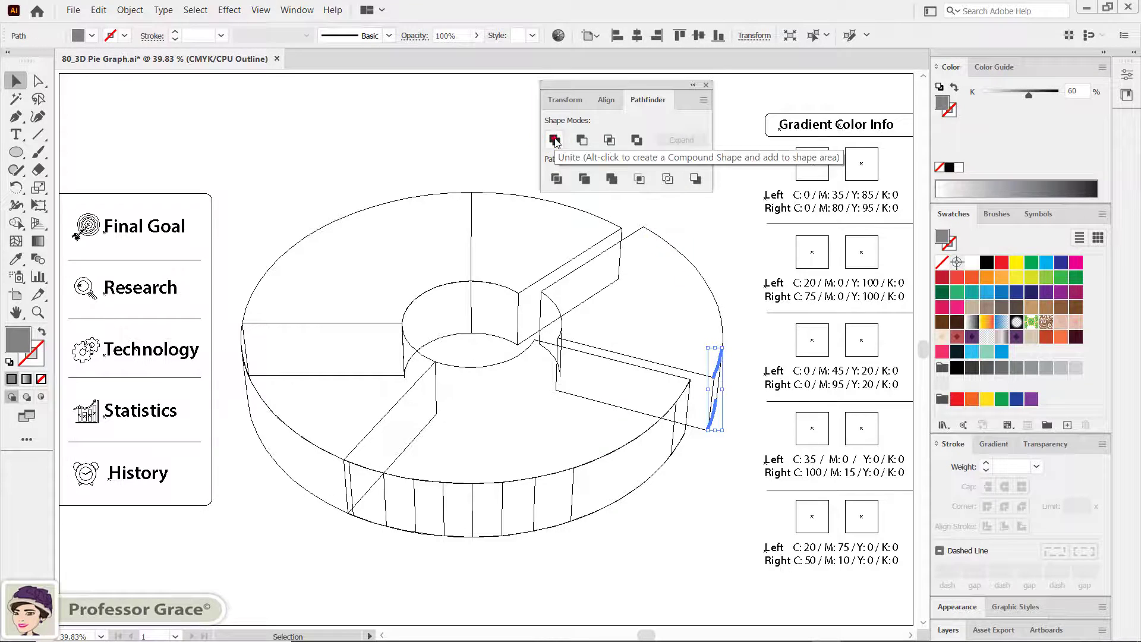
{"action": "left_click", "coordinate": [534, 492]}
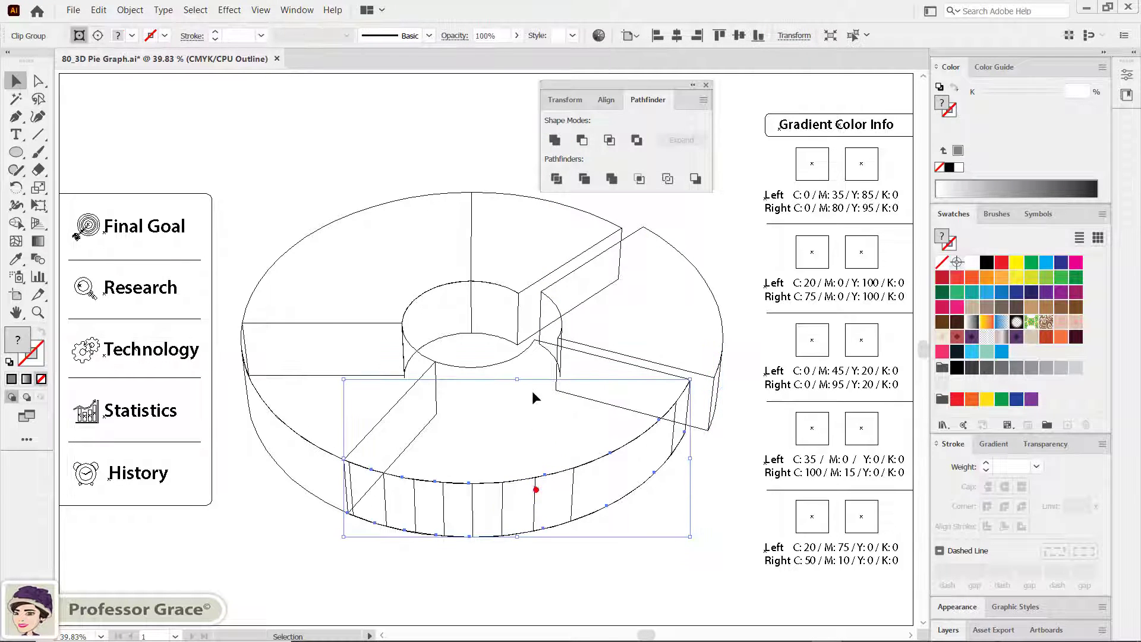
{"action": "left_click", "coordinate": [555, 139]}
{"action": "left_click", "coordinate": [652, 480]}
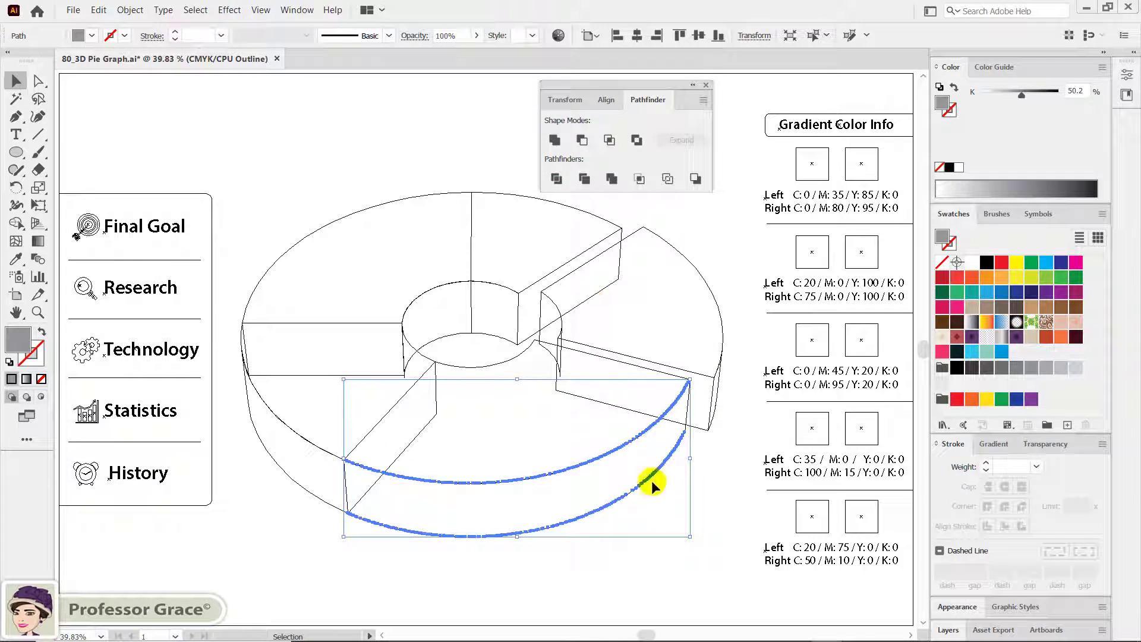
{"action": "left_click", "coordinate": [663, 534]}
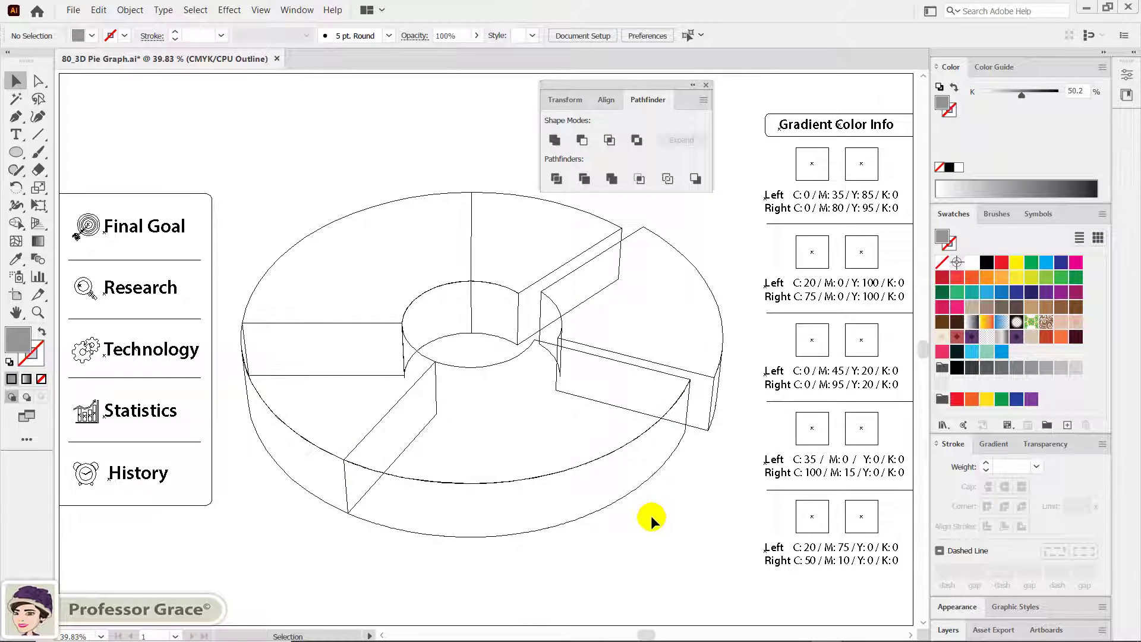
{"action": "left_click", "coordinate": [706, 86]}
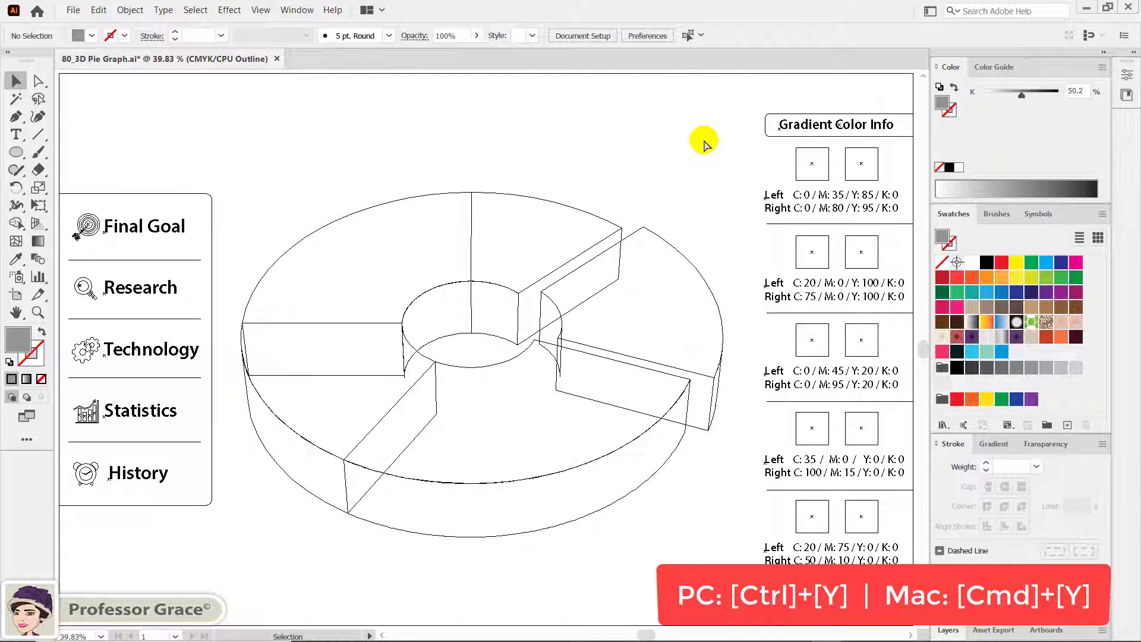
- Return to Preview and eyedrop the orange gradient onto the top-left slice and green onto the lower-left
{"action": "key", "text": "ctrl+y"}
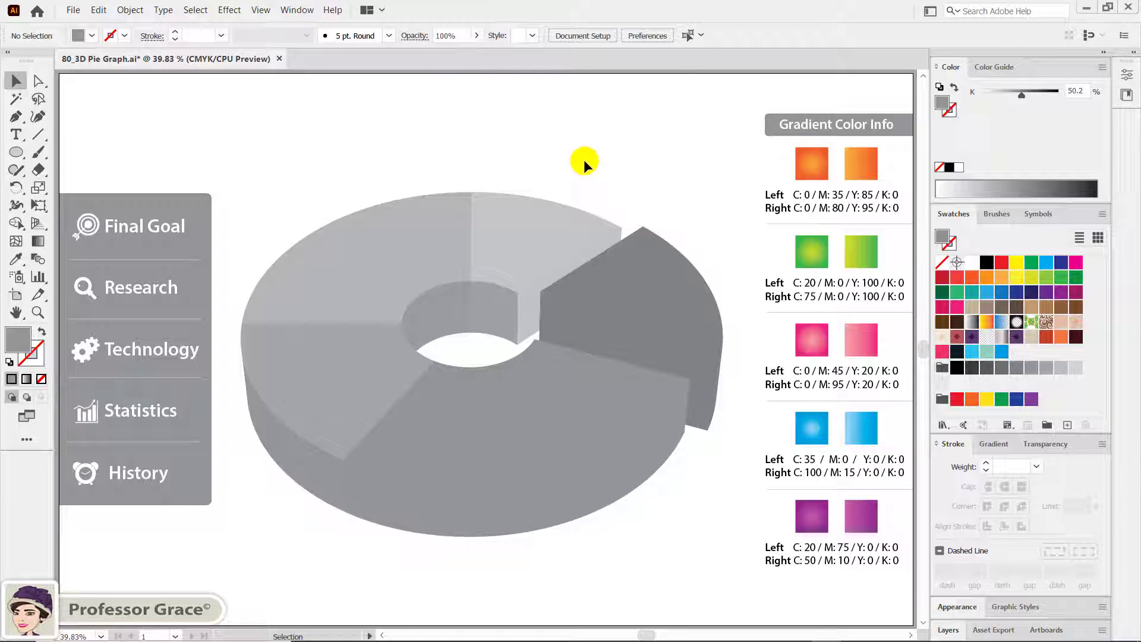
{"action": "left_click", "coordinate": [387, 243]}
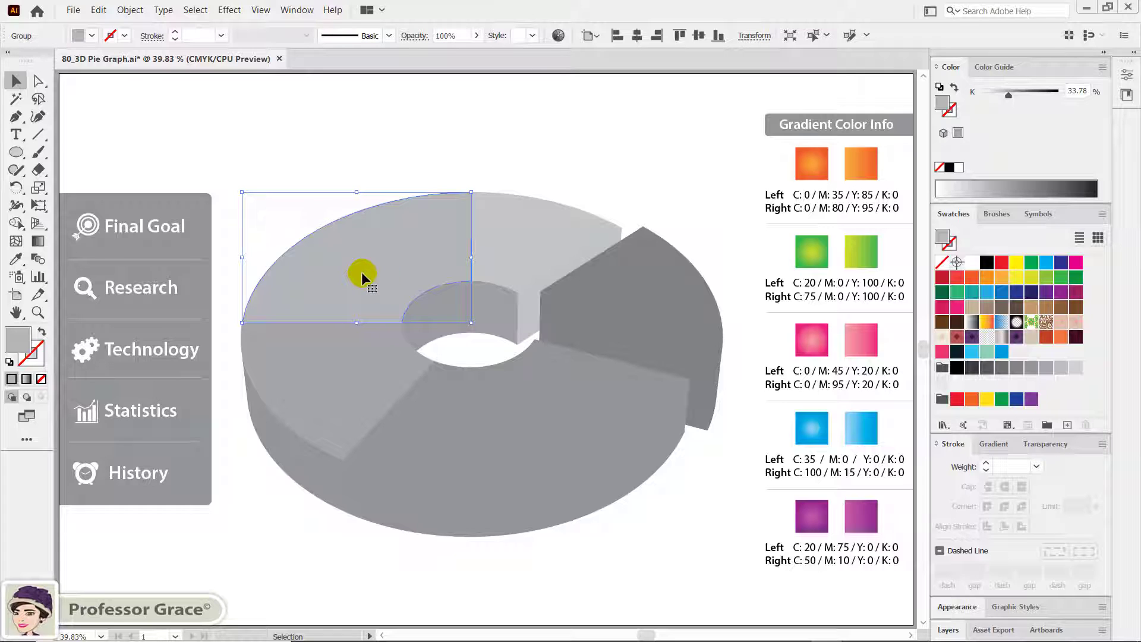
{"action": "key", "text": "i"}
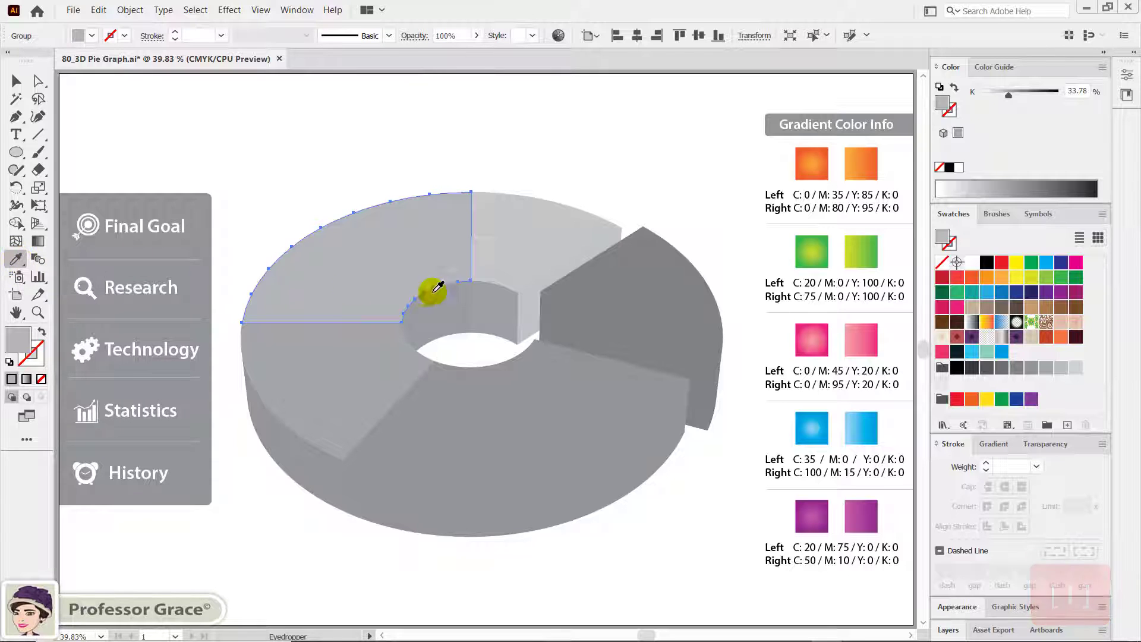
{"action": "left_click", "coordinate": [816, 159]}
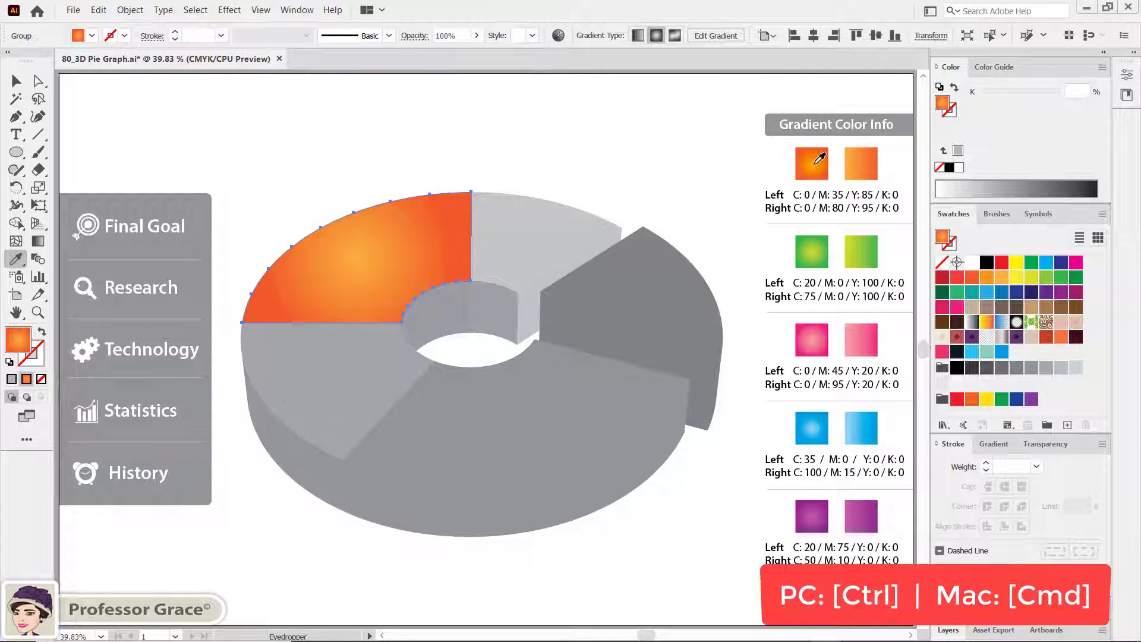
{"action": "key", "text": "ctrl"}
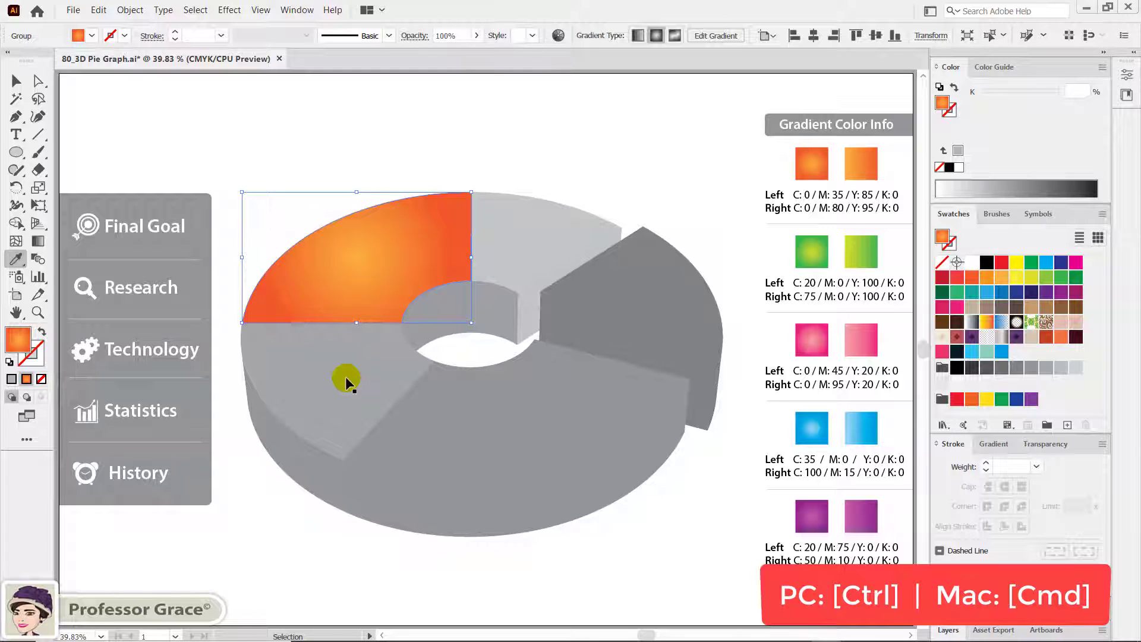
{"action": "left_click", "coordinate": [345, 376], "text": "ctrl"}
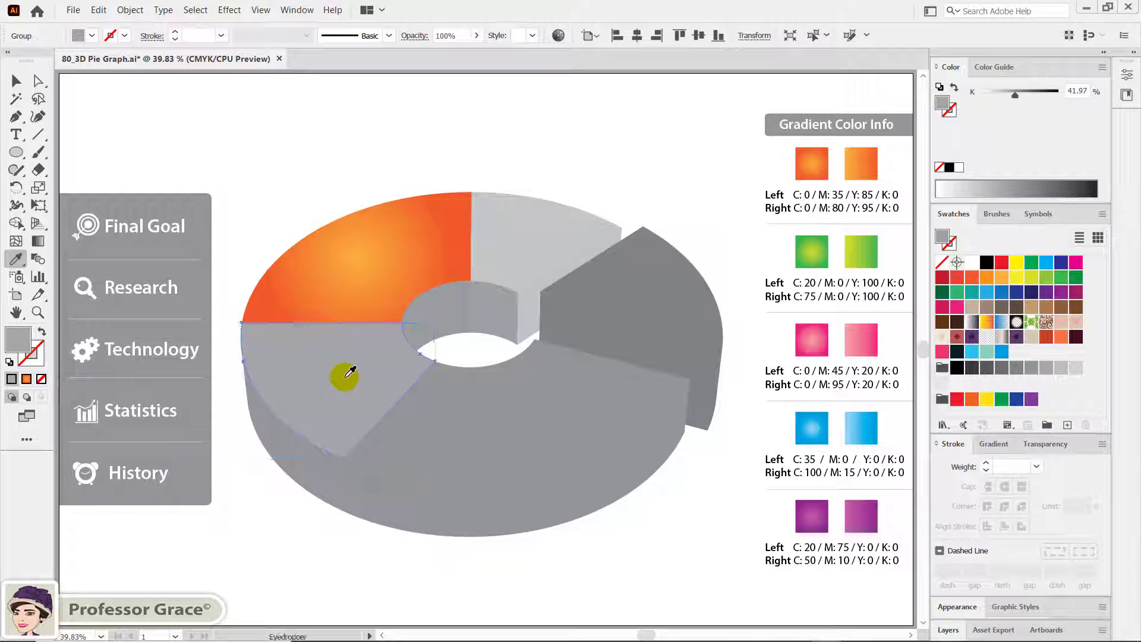
{"action": "left_click", "coordinate": [817, 245]}
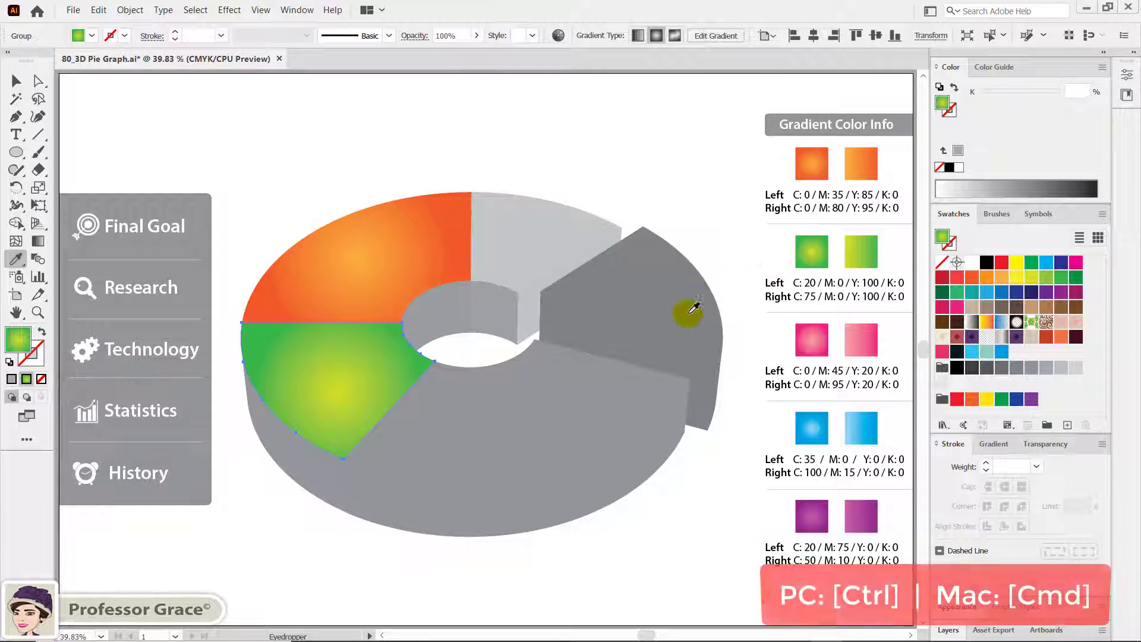
- Eyedrop the pink, blue and purple gradients onto the bottom, right and top slices
{"action": "key", "text": "ctrl"}
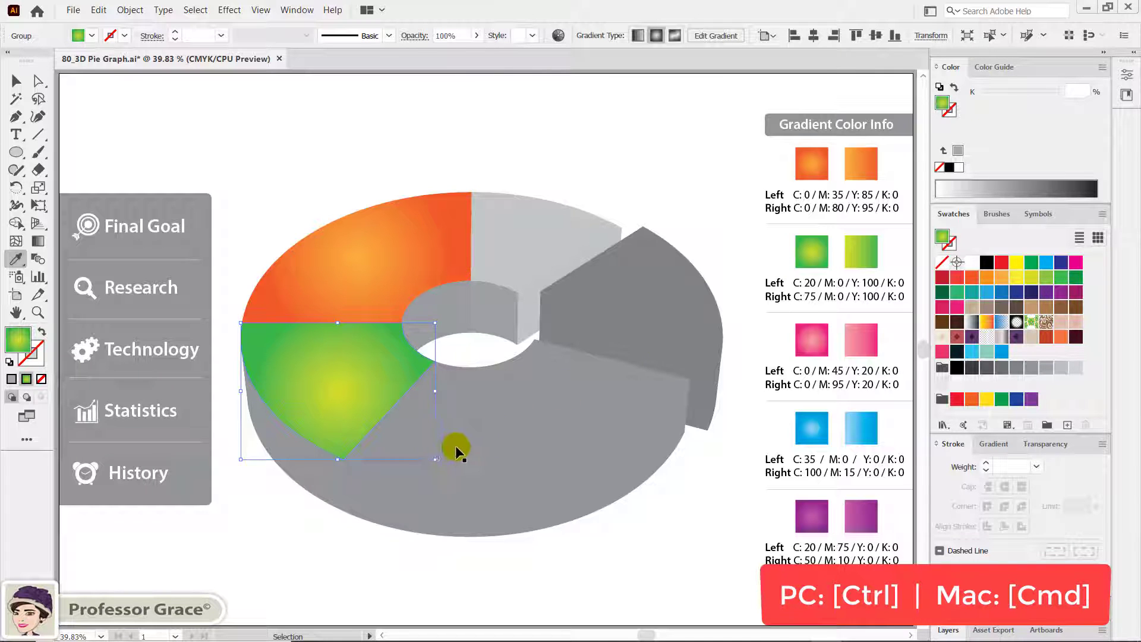
{"action": "left_click", "coordinate": [450, 445], "text": "ctrl"}
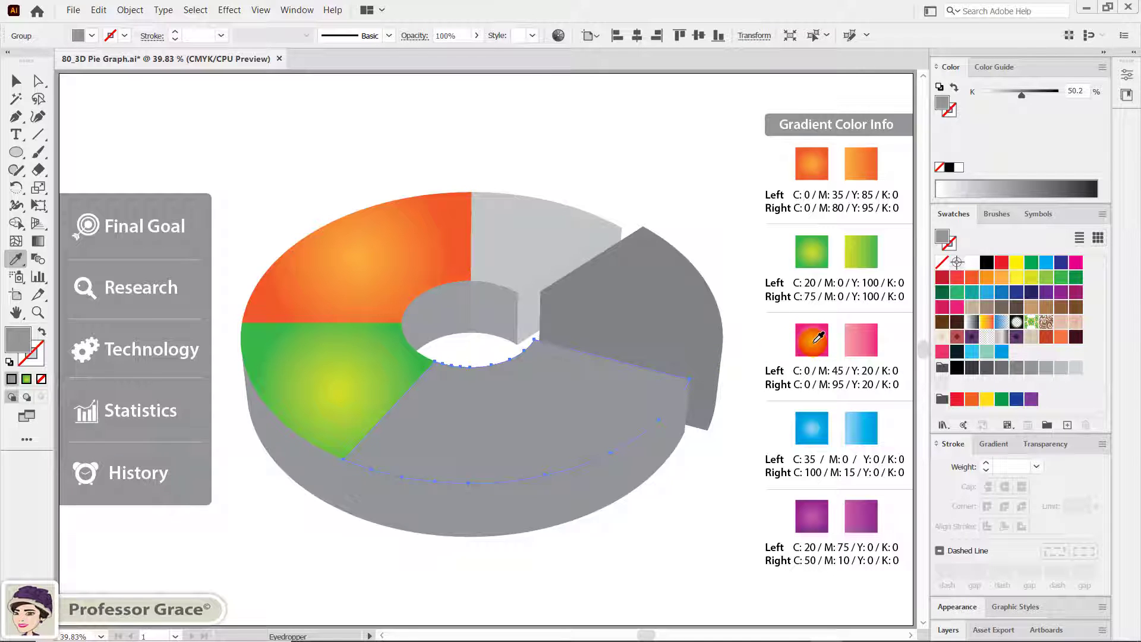
{"action": "left_click", "coordinate": [818, 337]}
{"action": "left_click", "coordinate": [690, 307], "text": "ctrl"}
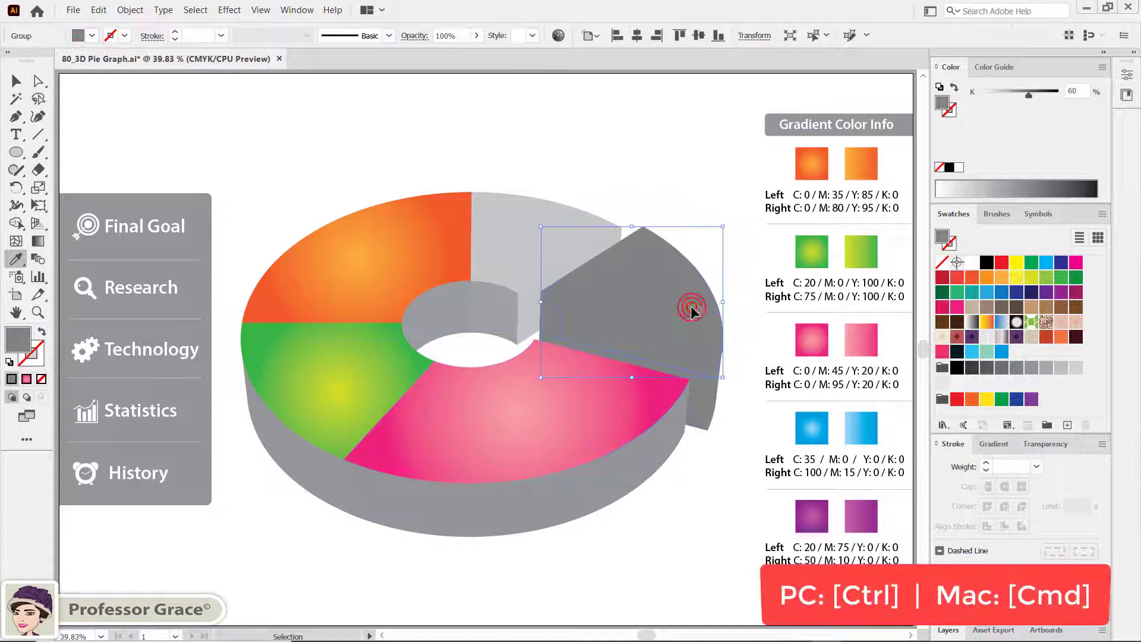
{"action": "left_click", "coordinate": [814, 426]}
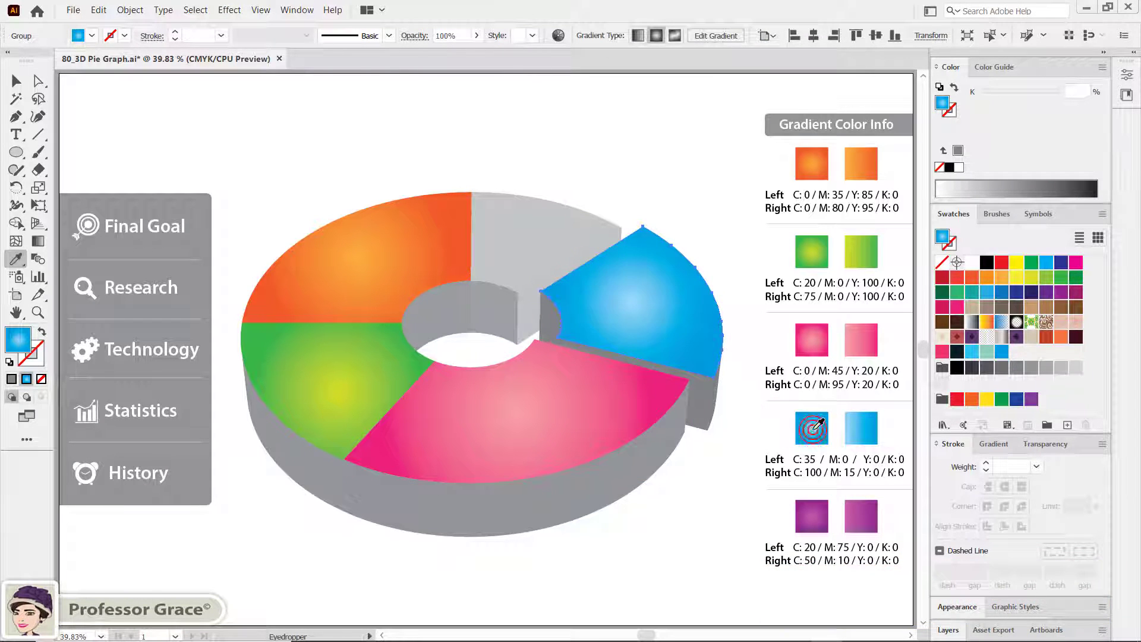
{"action": "left_click", "coordinate": [521, 220], "text": "ctrl"}
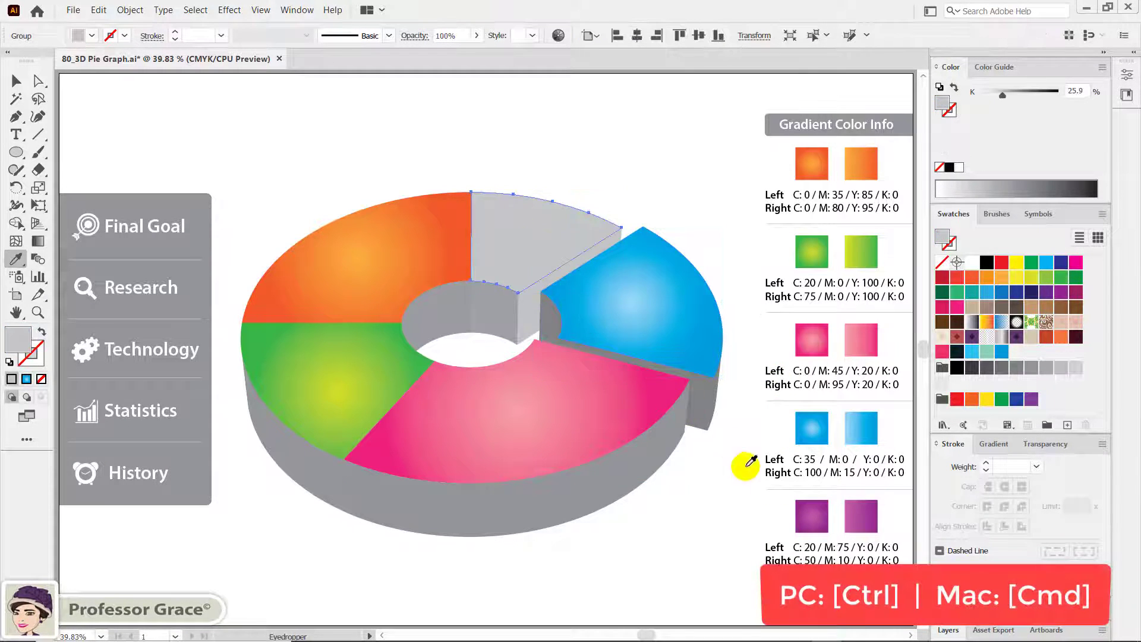
{"action": "left_click", "coordinate": [813, 512]}
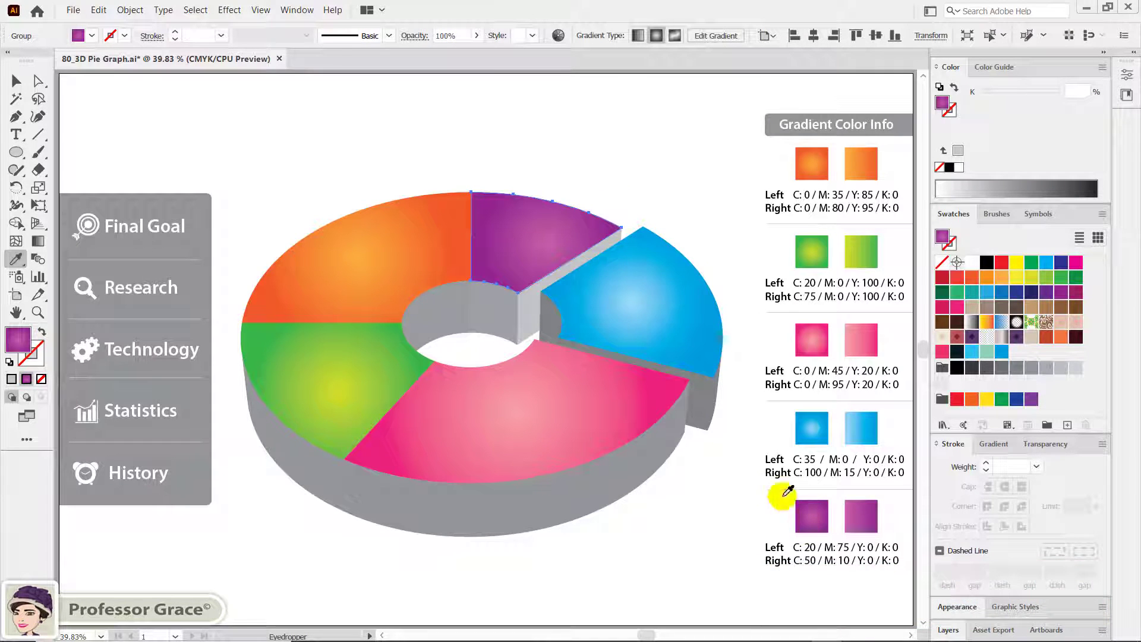
{"action": "key", "text": "ctrl"}
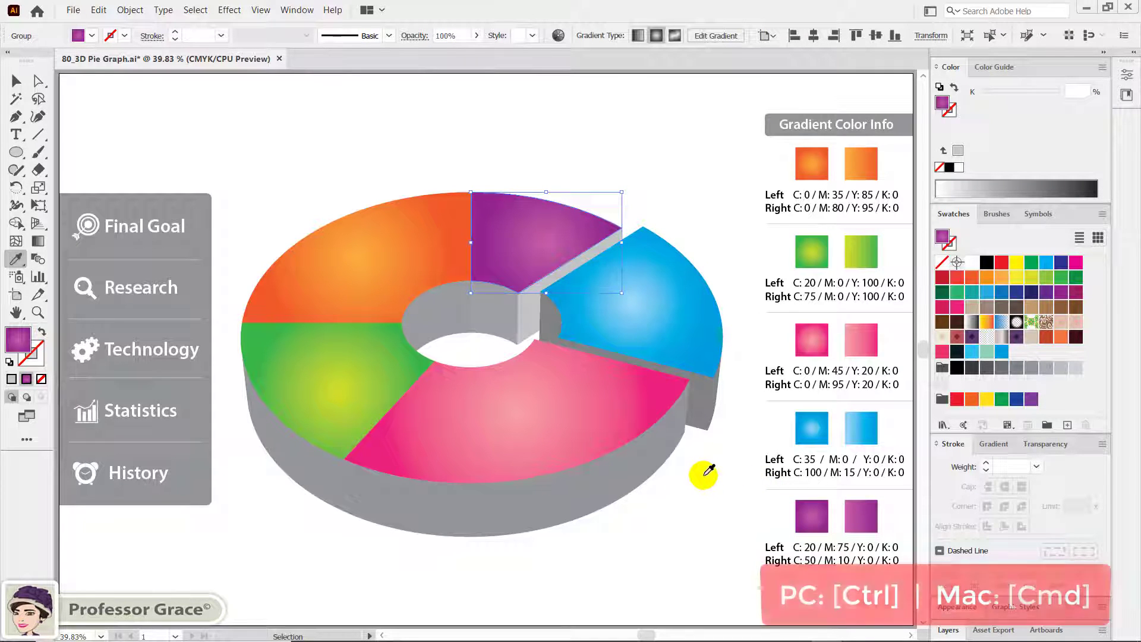
{"action": "left_click", "coordinate": [625, 404]}
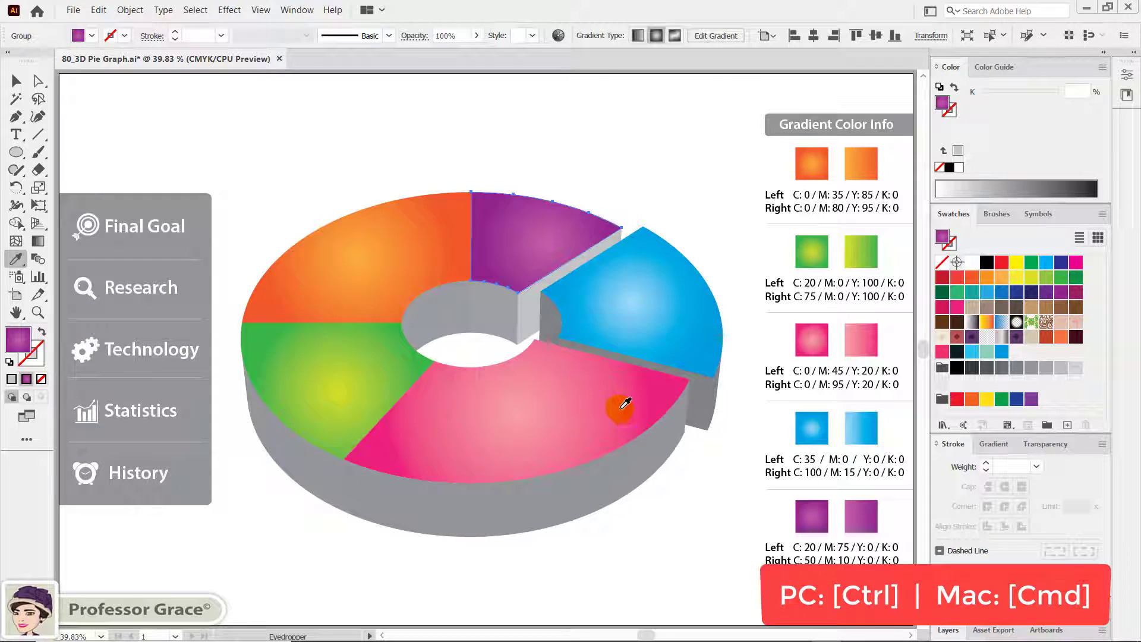
{"action": "key", "text": "ctrl"}
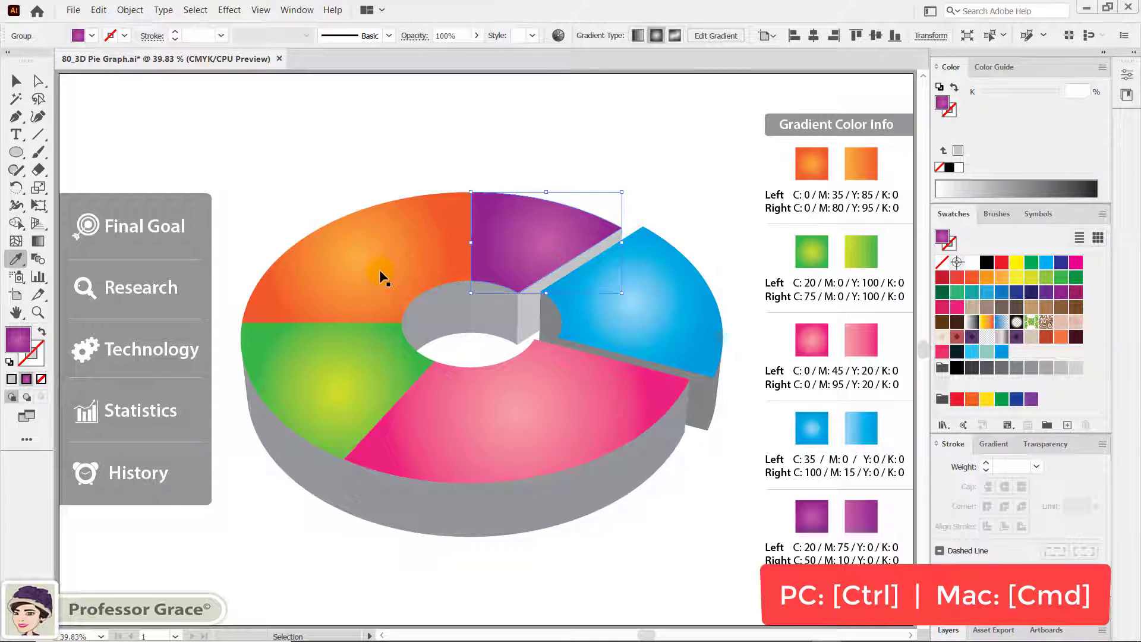
- Give the inner wall by the orange slice an orange gradient and the purple slice's inner and side walls purple
{"action": "left_click", "coordinate": [419, 319], "text": "ctrl"}
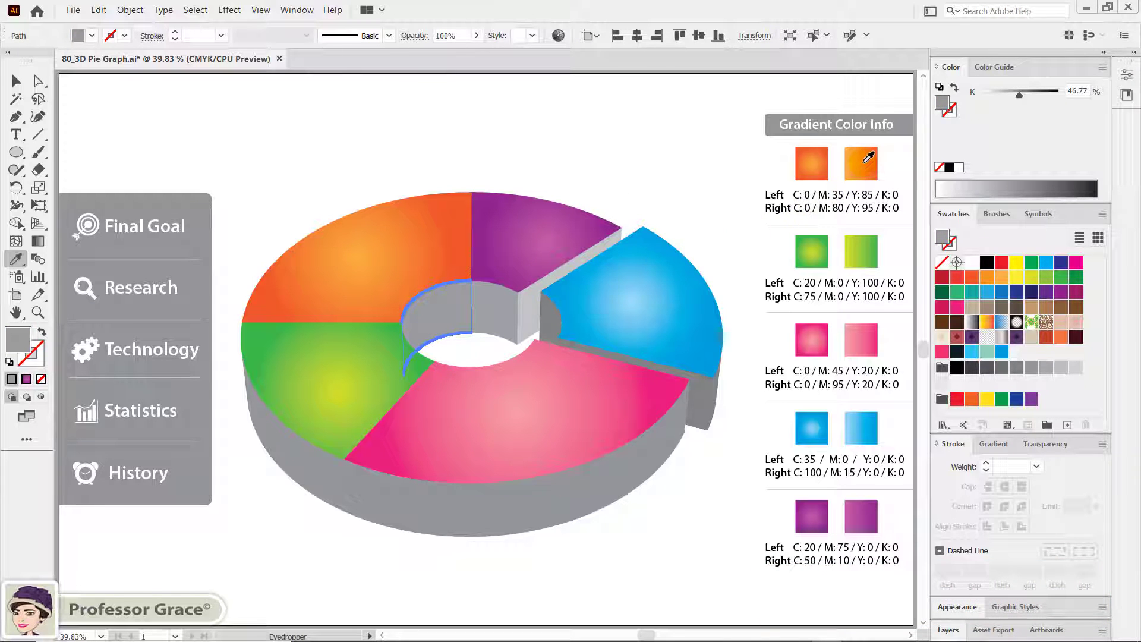
{"action": "left_click", "coordinate": [868, 158]}
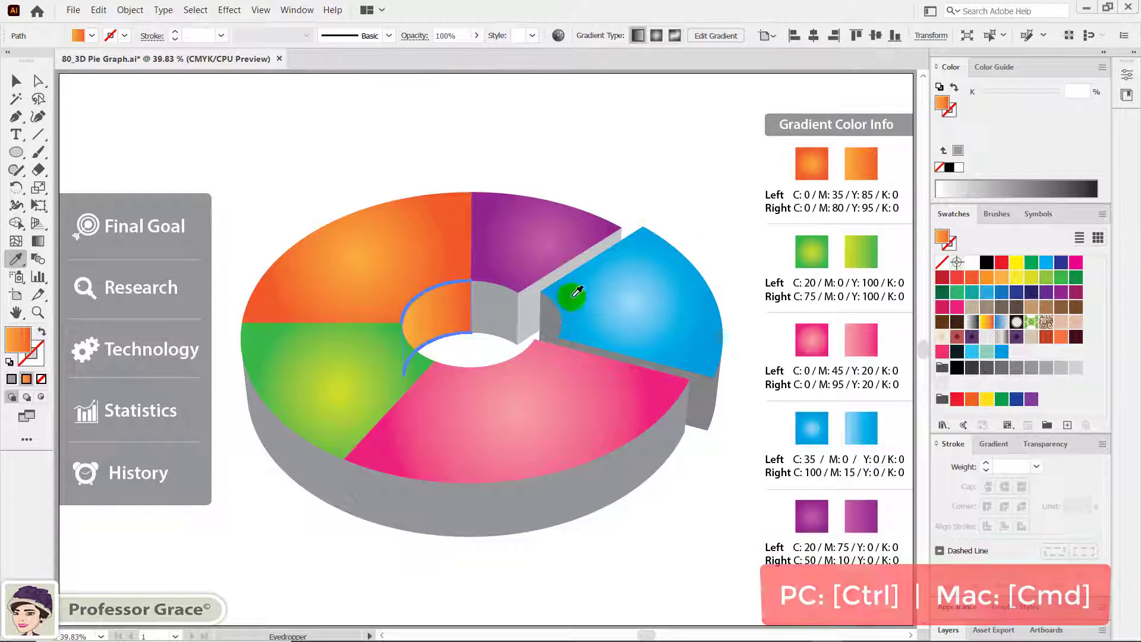
{"action": "left_click", "coordinate": [492, 308], "text": "ctrl"}
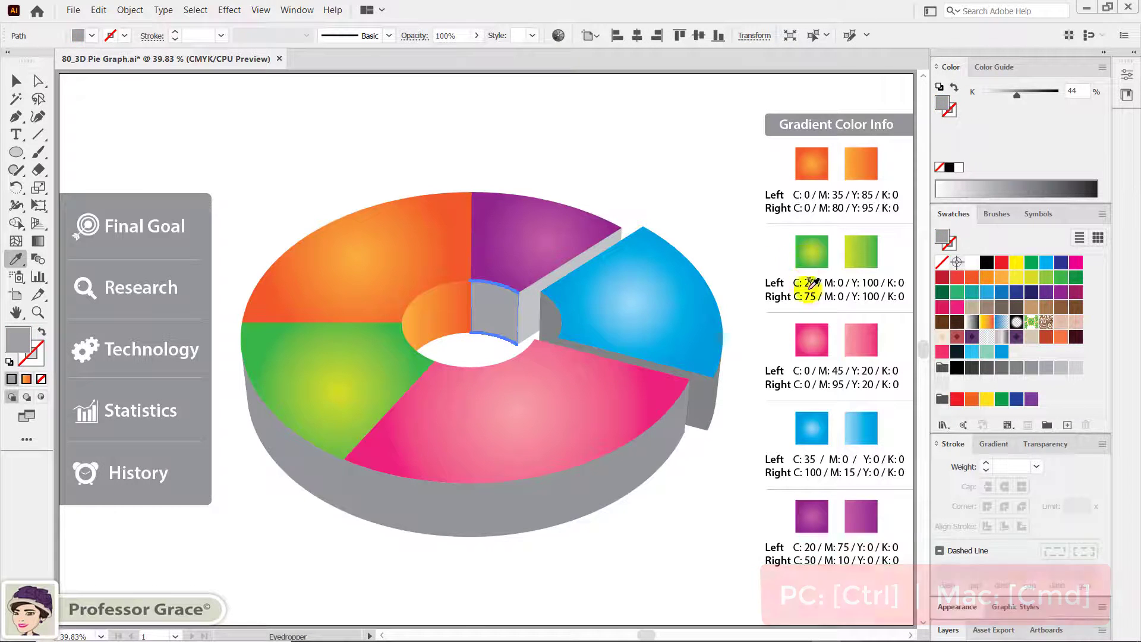
{"action": "left_click", "coordinate": [859, 514]}
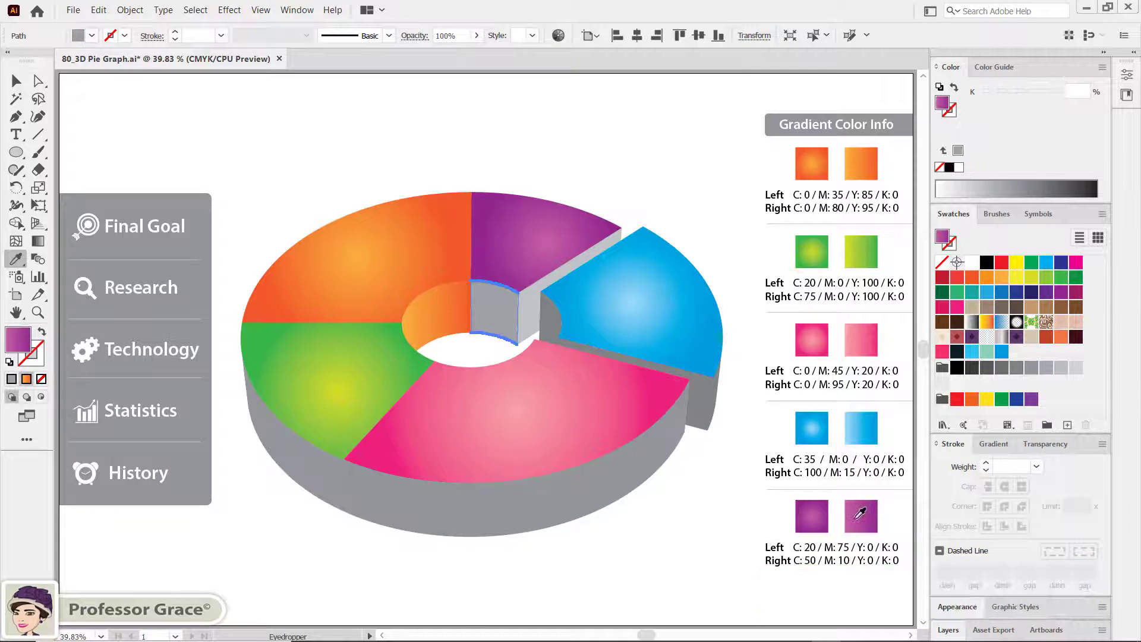
{"action": "left_click", "coordinate": [528, 312], "text": "ctrl"}
{"action": "left_click", "coordinate": [833, 513]}
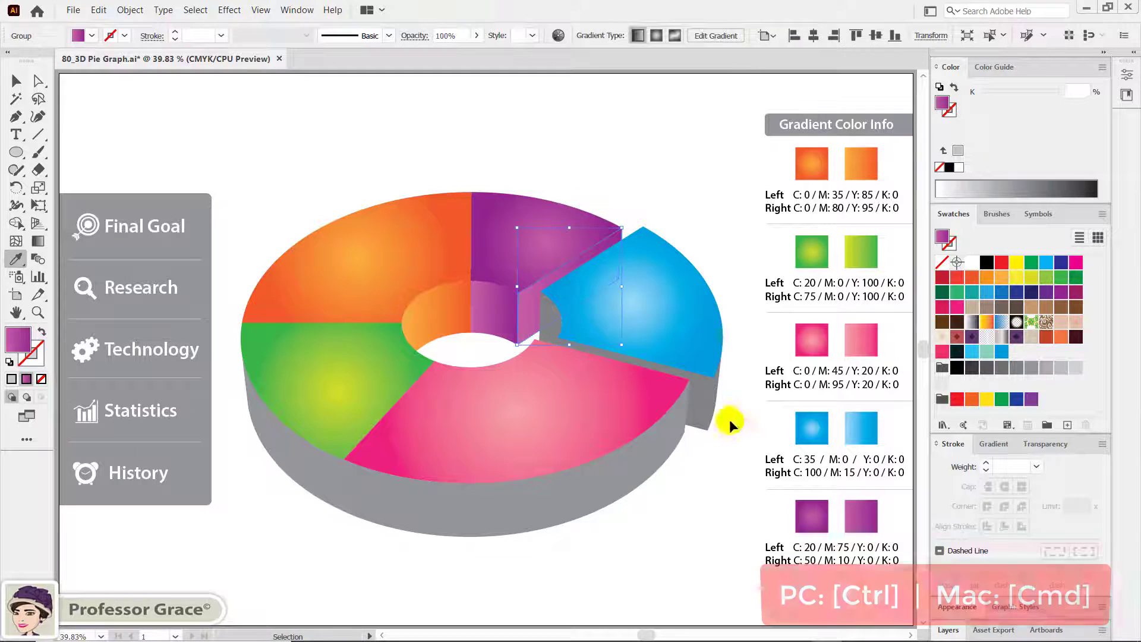
- Fill the blue slice's walls with blue, and the pink and green slices' outer walls with matching gradients
{"action": "left_click", "coordinate": [701, 390], "text": "ctrl"}
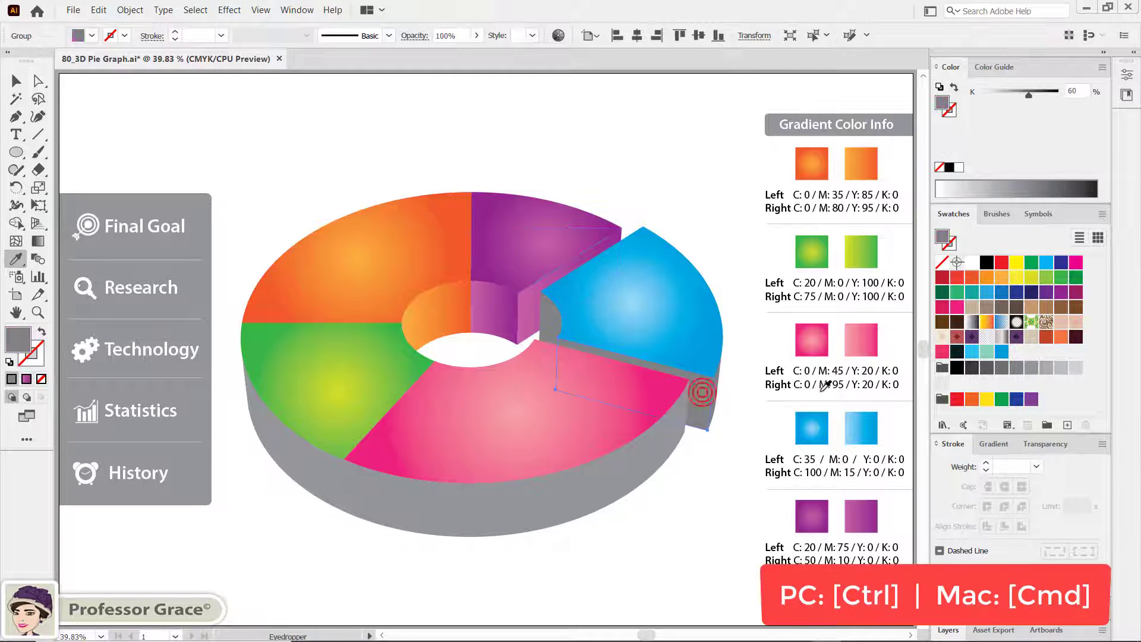
{"action": "left_click", "coordinate": [856, 434]}
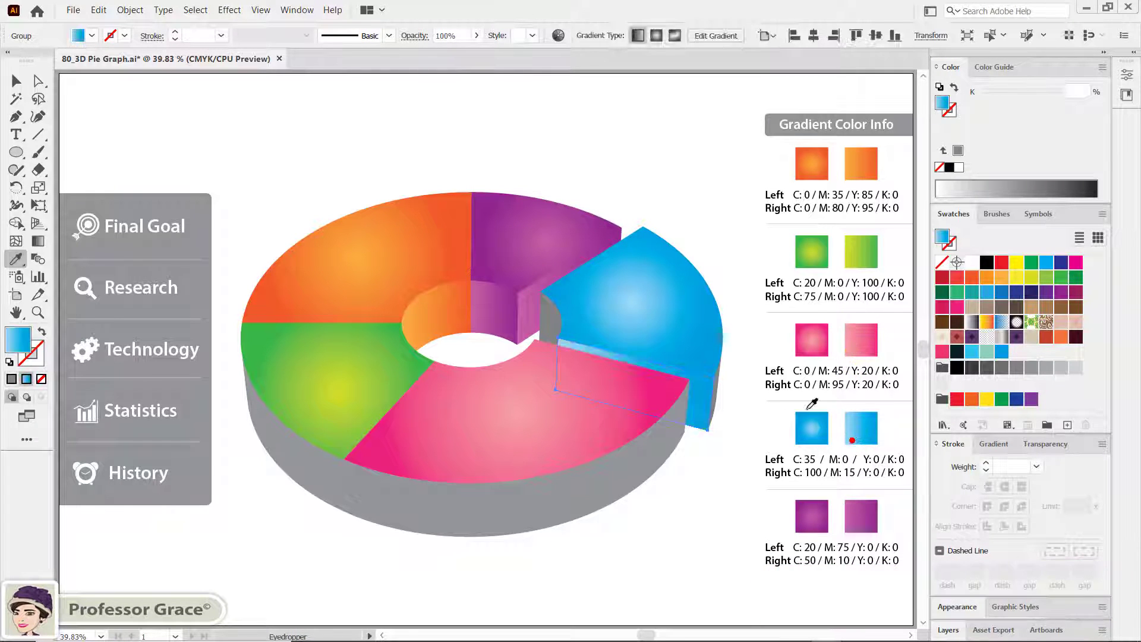
{"action": "left_click", "coordinate": [722, 389], "text": "ctrl"}
{"action": "left_click", "coordinate": [838, 433]}
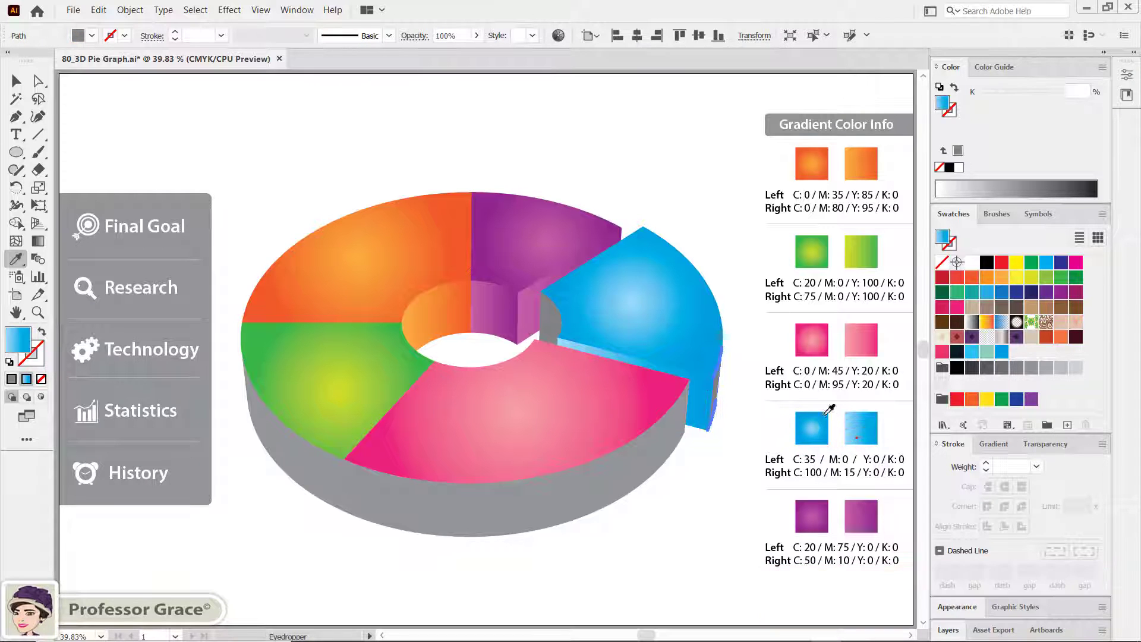
{"action": "left_click", "coordinate": [556, 321], "text": "ctrl"}
{"action": "left_click", "coordinate": [862, 432]}
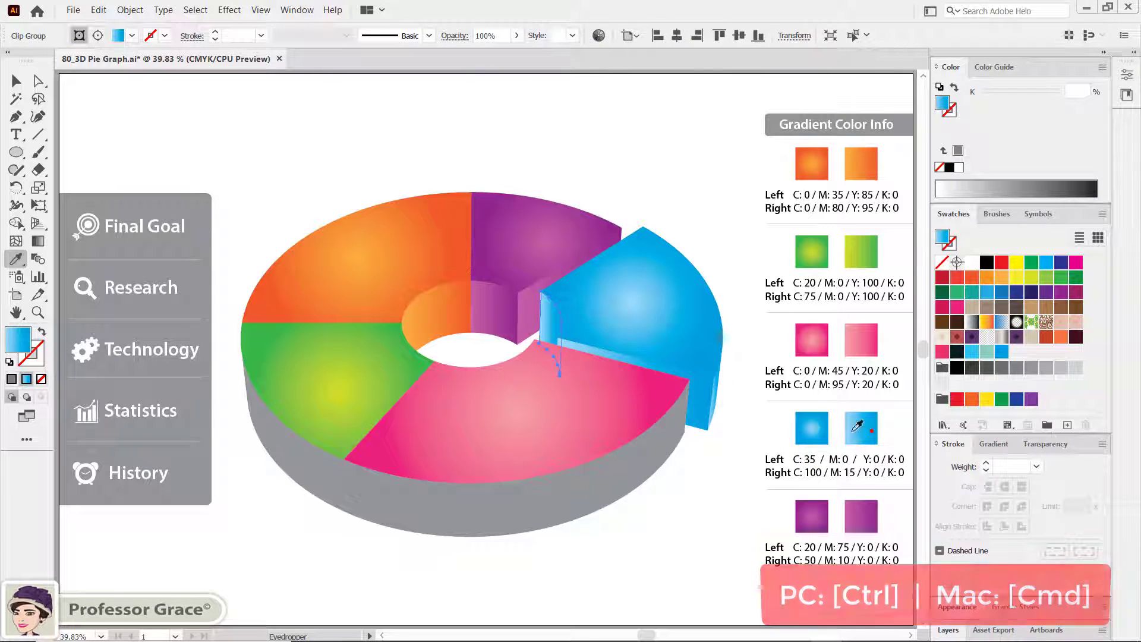
{"action": "left_click", "coordinate": [683, 479], "text": "ctrl"}
{"action": "left_click", "coordinate": [847, 348]}
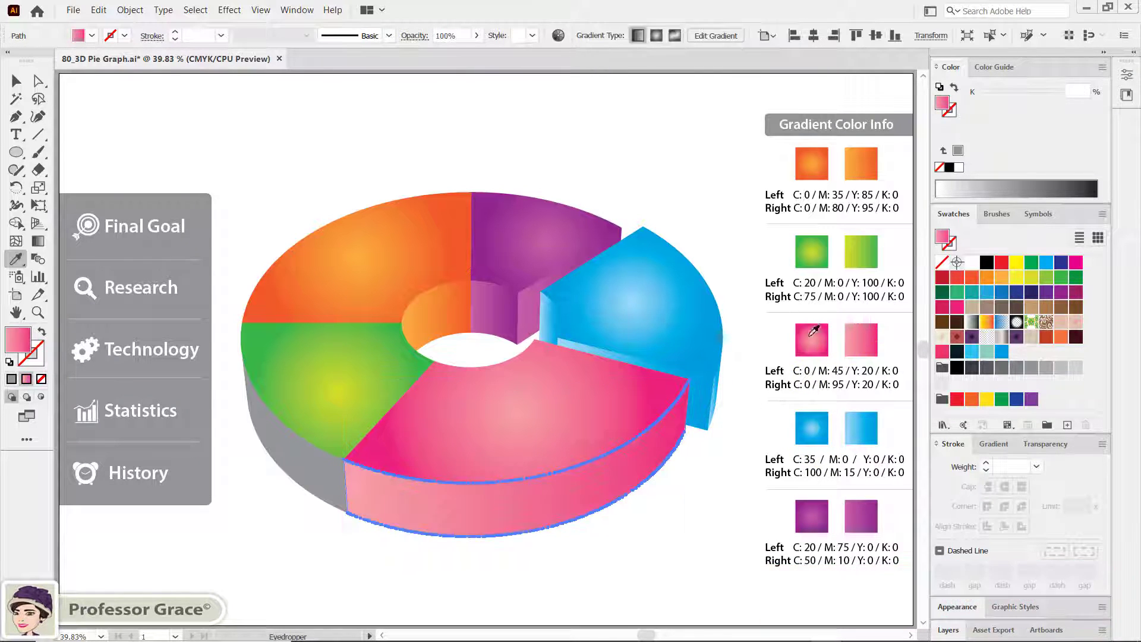
{"action": "left_click", "coordinate": [315, 455], "text": "ctrl"}
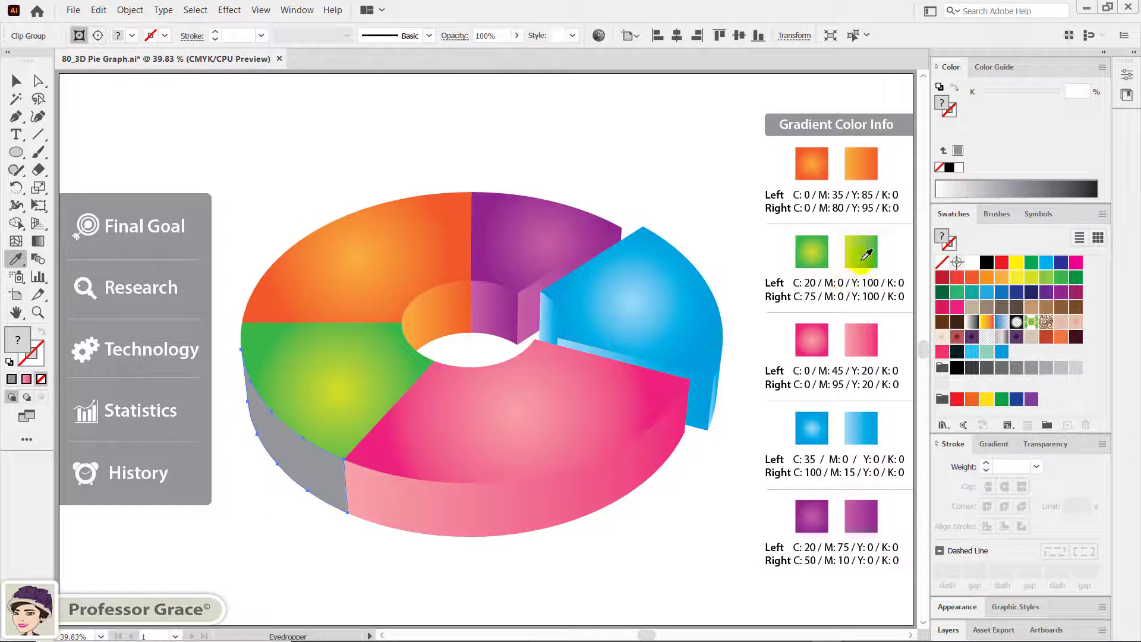
{"action": "left_click", "coordinate": [859, 252]}
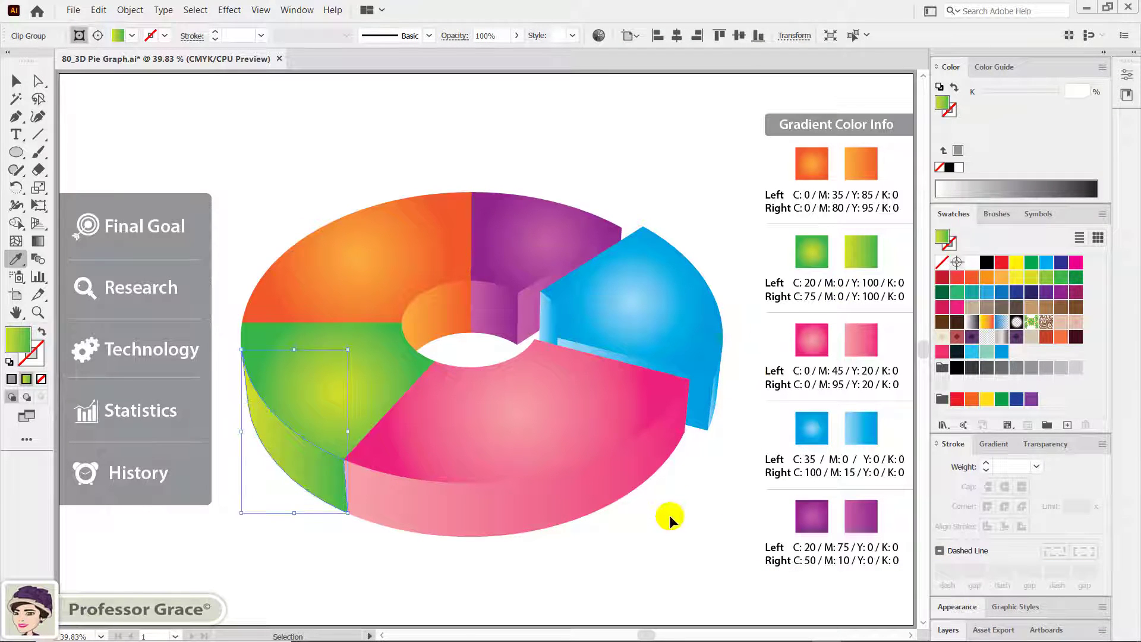
- With the Gradient tool, angle the orange and green slices' gradients diagonally across each slice
{"action": "key", "text": "g"}
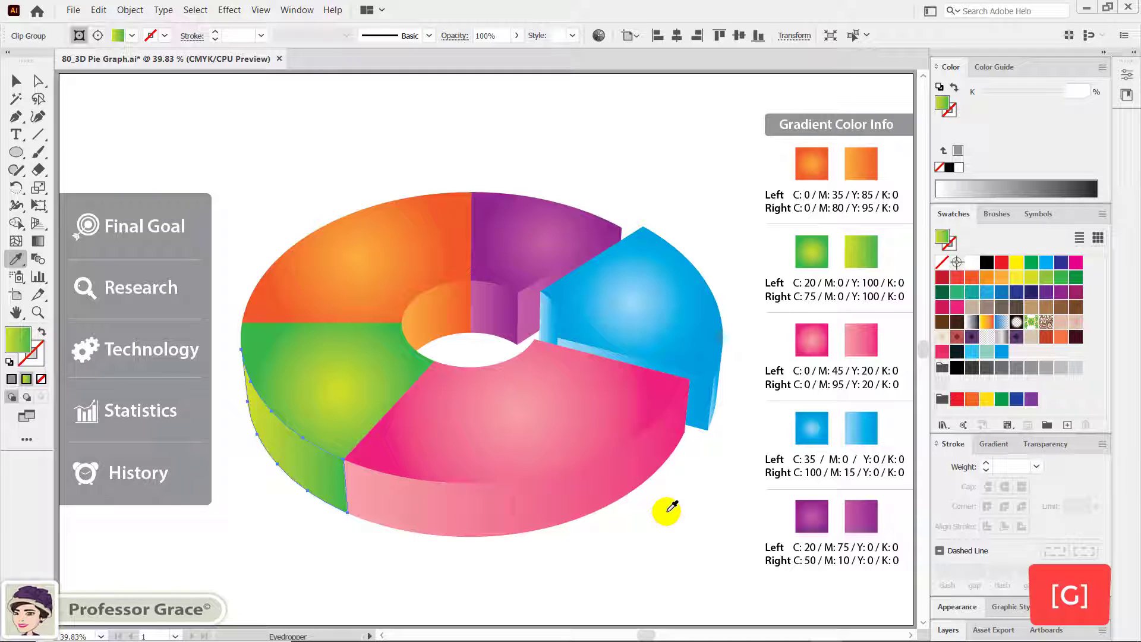
{"action": "key", "text": "g"}
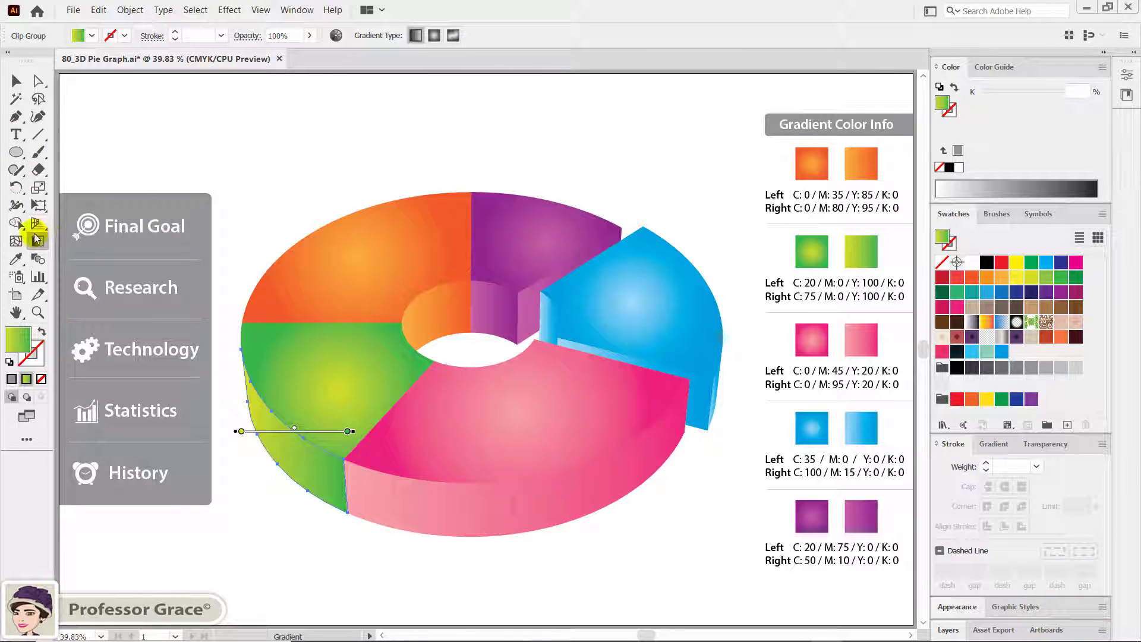
{"action": "key", "text": "ctrl"}
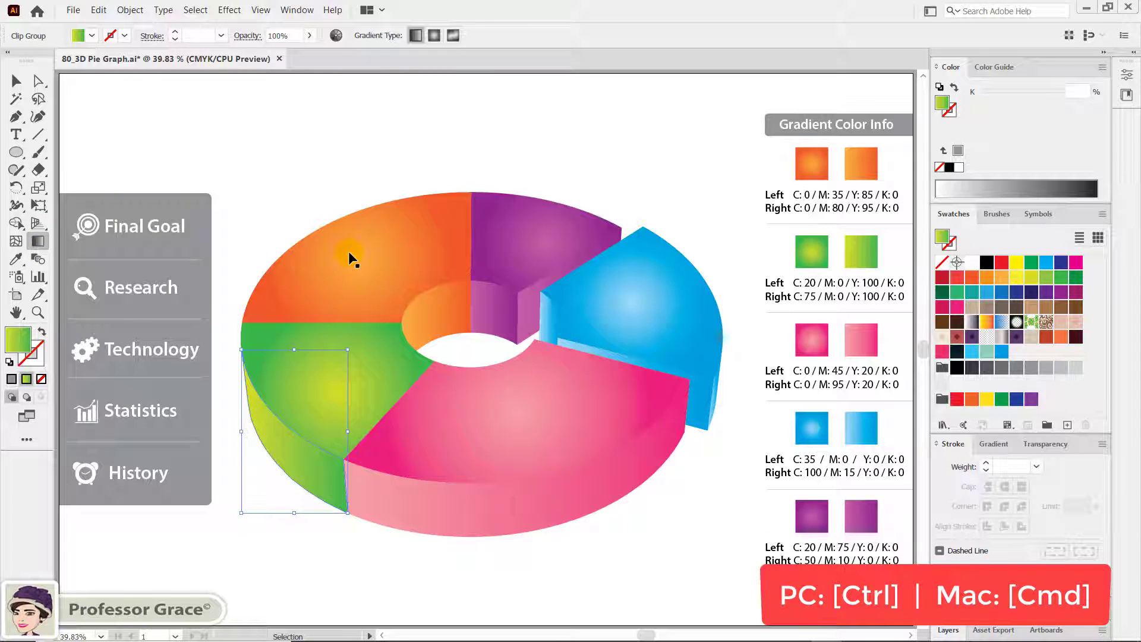
{"action": "left_click", "coordinate": [348, 251], "text": "ctrl"}
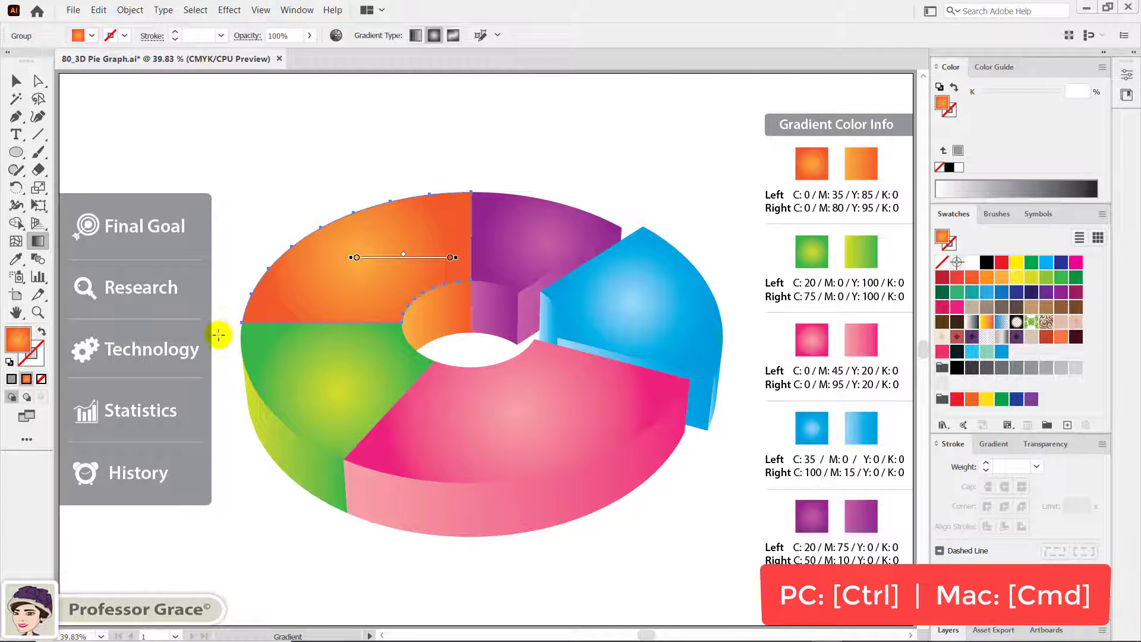
{"action": "left_click_drag", "start_coordinate": [178, 357], "coordinate": [407, 276]}
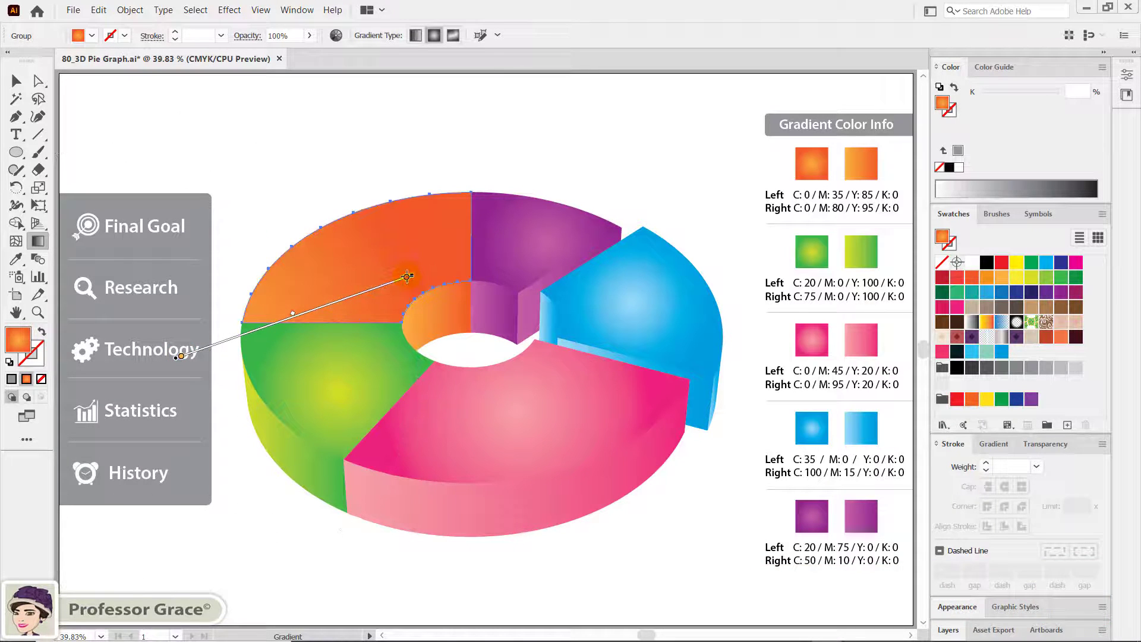
{"action": "left_click", "coordinate": [286, 358], "text": "ctrl"}
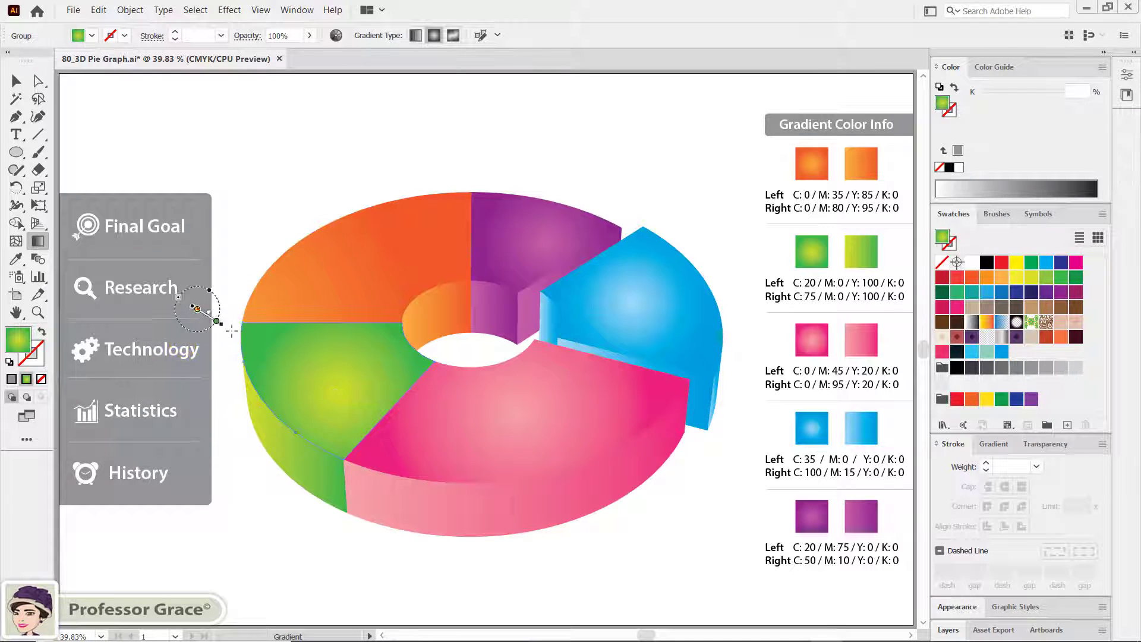
{"action": "left_click_drag", "start_coordinate": [197, 308], "coordinate": [362, 400]}
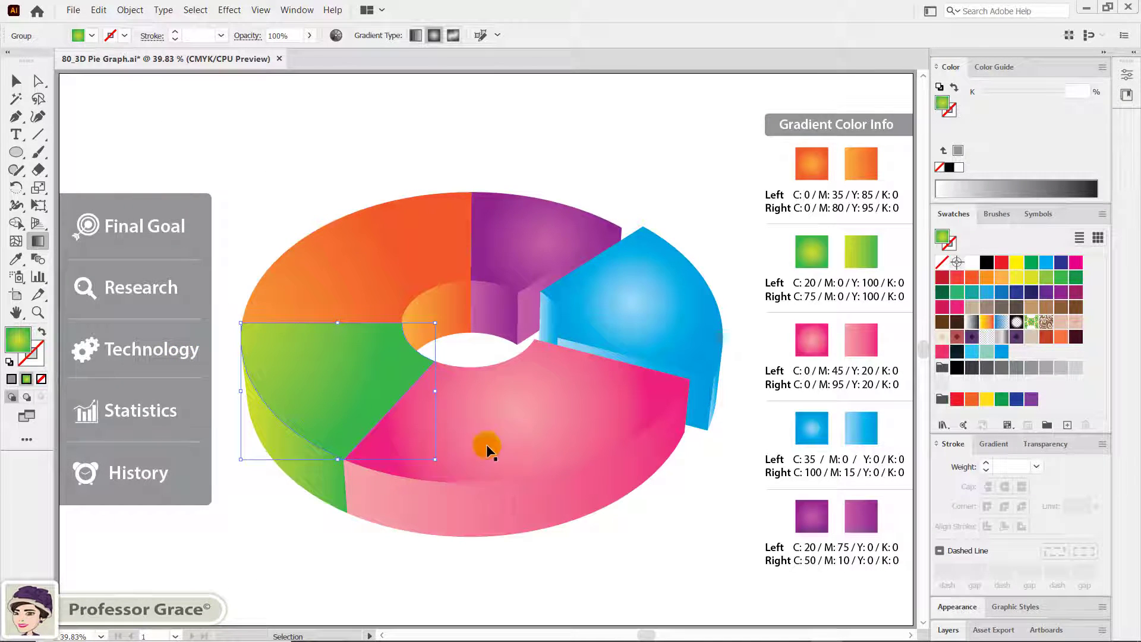
- Angle the pink and blue slices' gradients diagonally across their slices
{"action": "left_click", "coordinate": [499, 437], "text": "ctrl"}
{"action": "left_click_drag", "start_coordinate": [300, 508], "coordinate": [554, 400]}
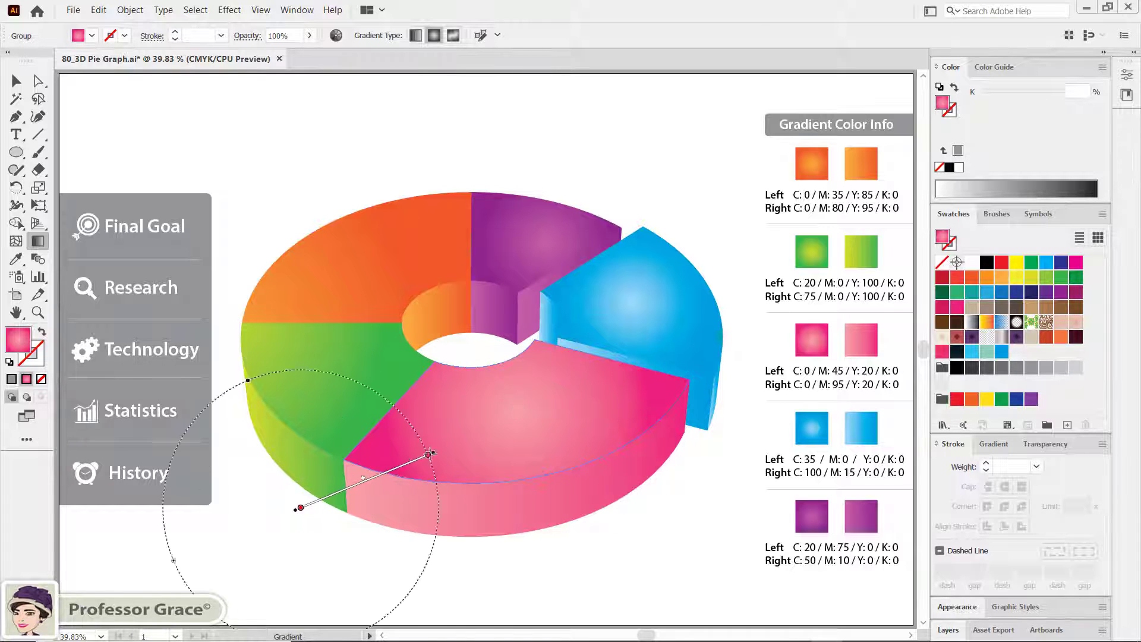
{"action": "left_click", "coordinate": [627, 318], "text": "ctrl"}
{"action": "left_click_drag", "start_coordinate": [472, 223], "coordinate": [676, 339]}
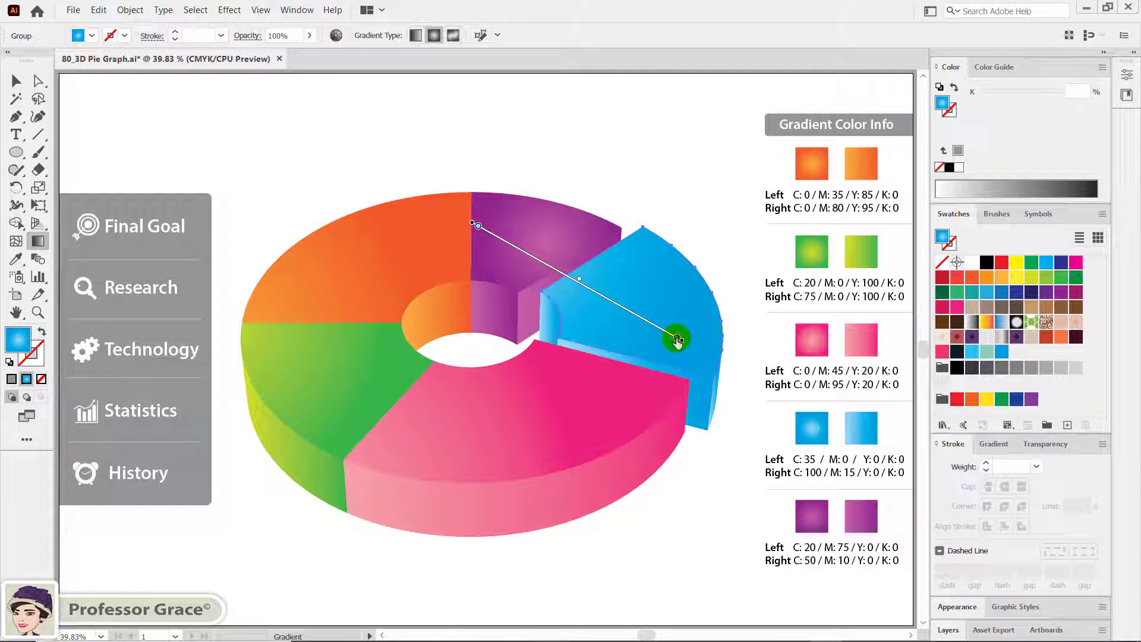
{"action": "mouse_move", "coordinate": [476, 225]}
{"action": "mouse_move", "coordinate": [473, 225]}
{"action": "left_mouse_down"}
{"action": "mouse_move", "coordinate": [559, 279]}
{"action": "mouse_move", "coordinate": [692, 330]}
{"action": "left_mouse_up"}
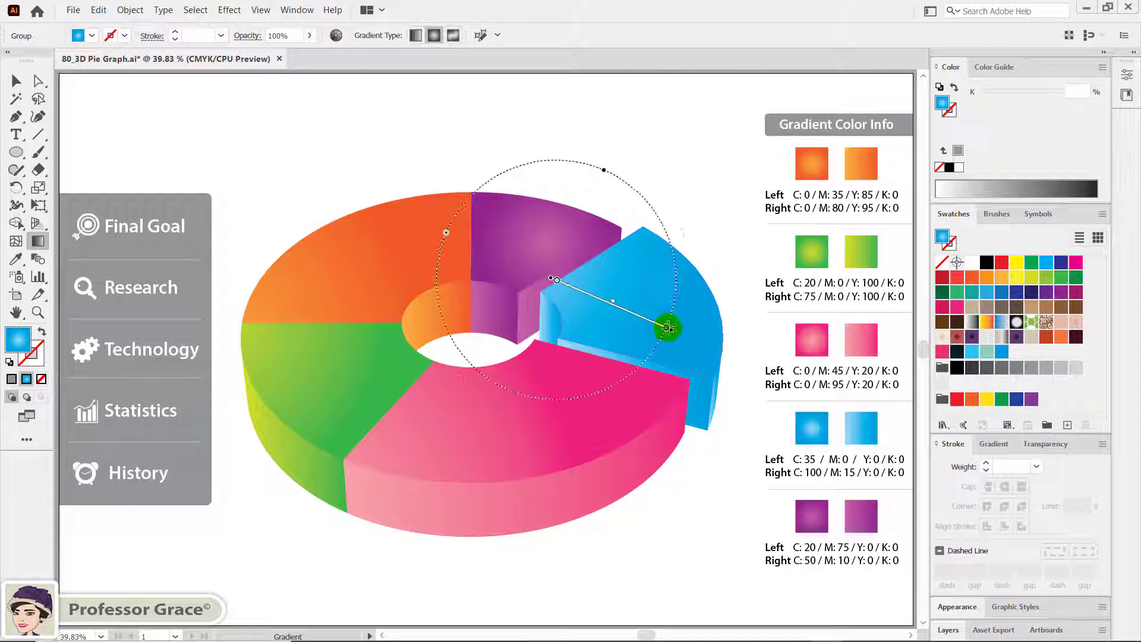
- Redraw the purple slice's gradient so it starts further into the slice
{"action": "left_click", "coordinate": [516, 237]}
{"action": "left_click_drag", "start_coordinate": [414, 295], "coordinate": [580, 239]}
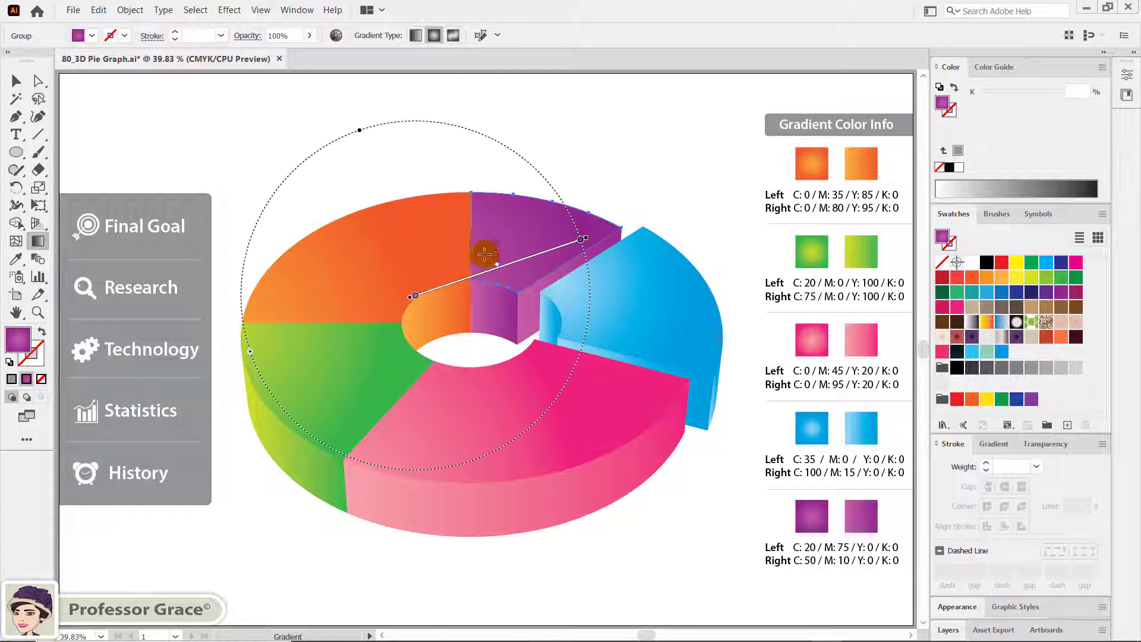
{"action": "left_click_drag", "start_coordinate": [462, 262], "coordinate": [580, 239]}
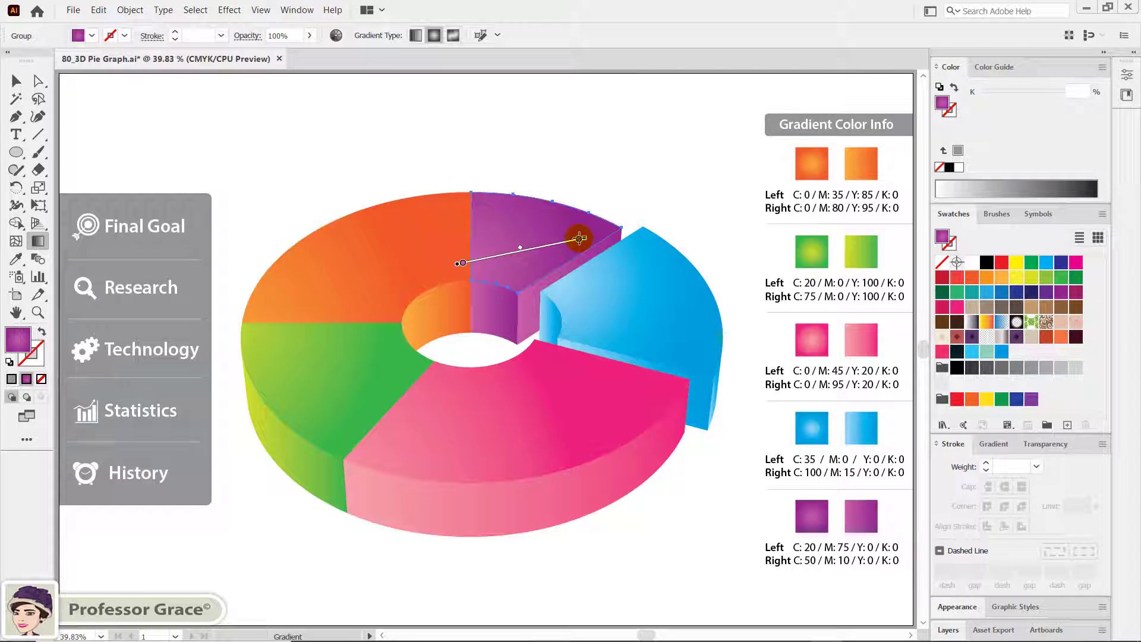
{"action": "key", "text": "v"}
{"action": "left_click", "coordinate": [618, 161]}
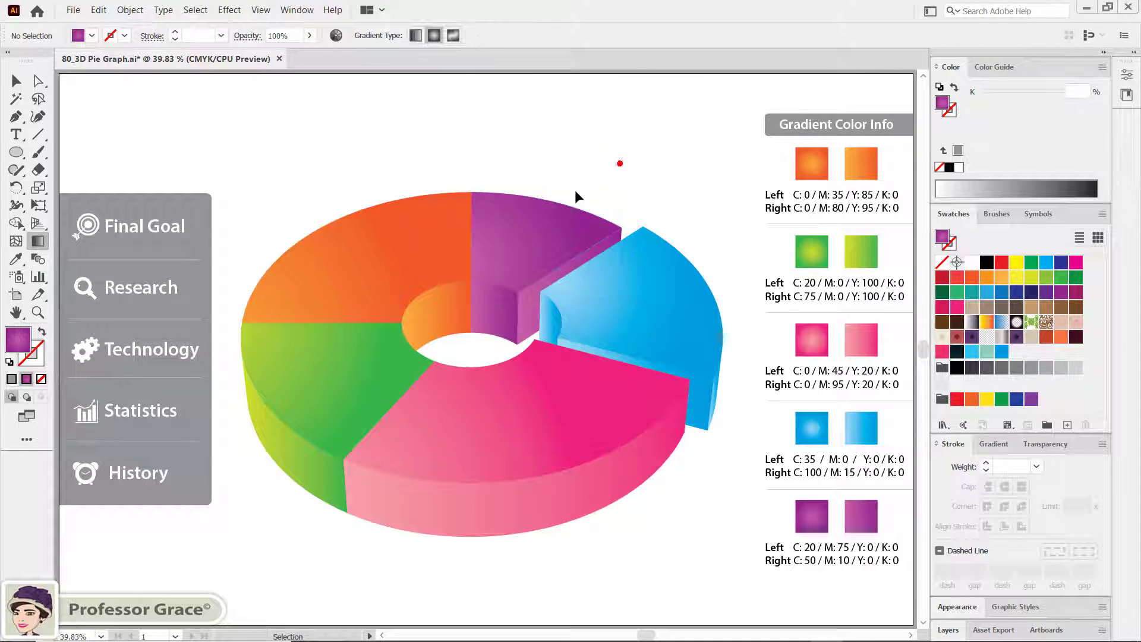
- Redraw the orange slice's gradient at a new angle to its edge, then deselect everything
{"action": "left_click", "coordinate": [452, 245]}
{"action": "key", "text": "g"}
{"action": "left_click_drag", "start_coordinate": [271, 235], "coordinate": [459, 266]}
{"action": "left_click_drag", "start_coordinate": [270, 235], "coordinate": [195, 311]}
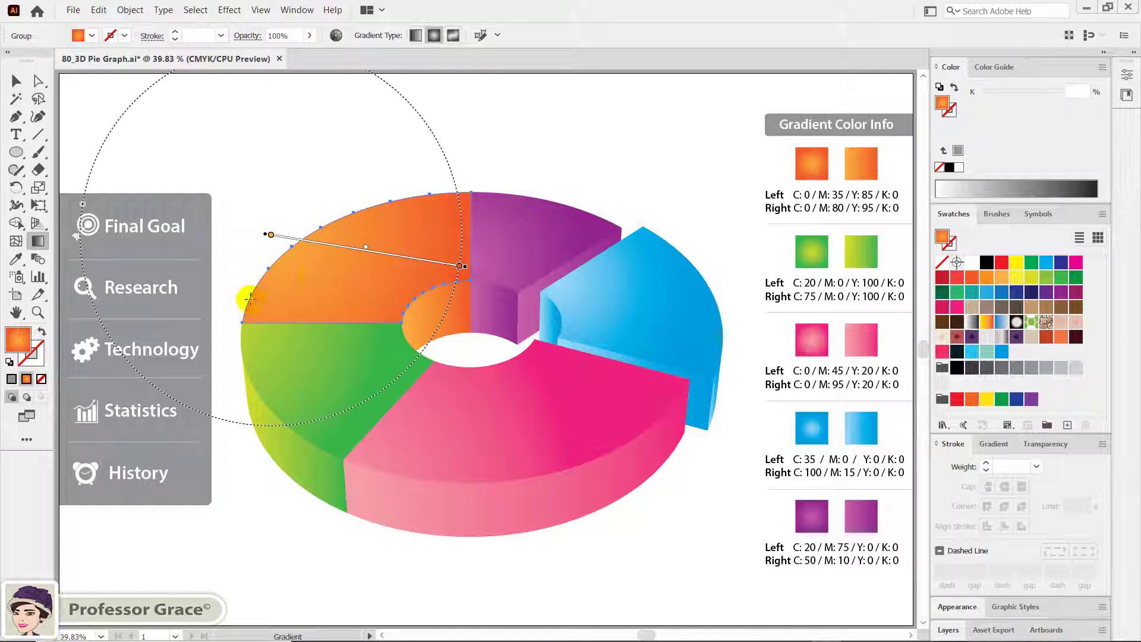
{"action": "left_click_drag", "start_coordinate": [428, 266], "coordinate": [427, 266]}
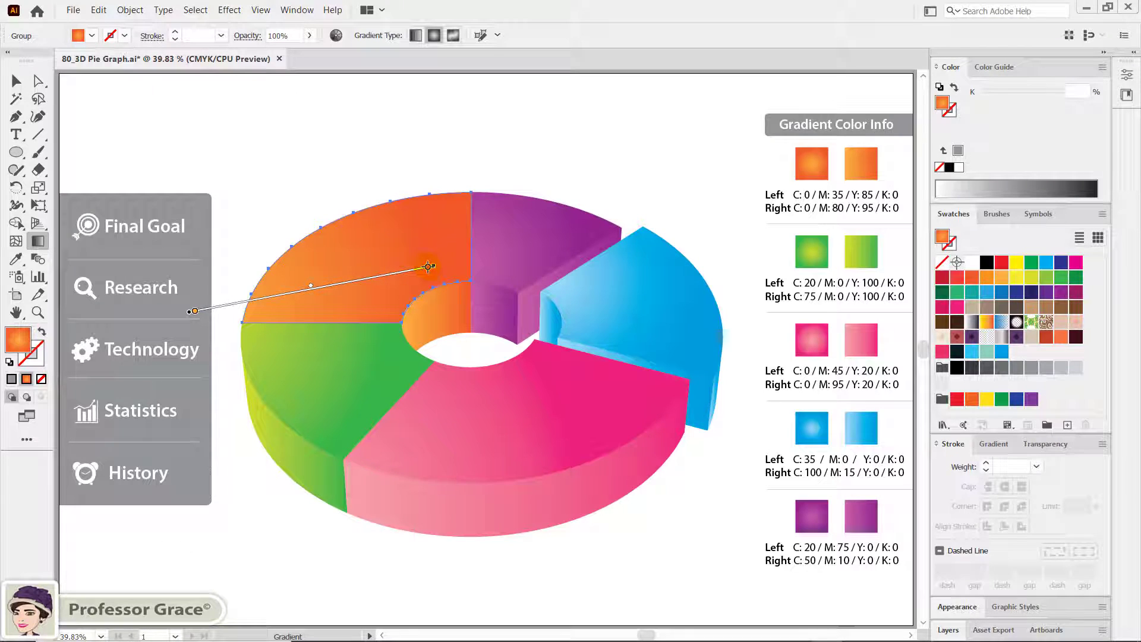
{"action": "left_click_drag", "start_coordinate": [241, 290], "coordinate": [321, 286]}
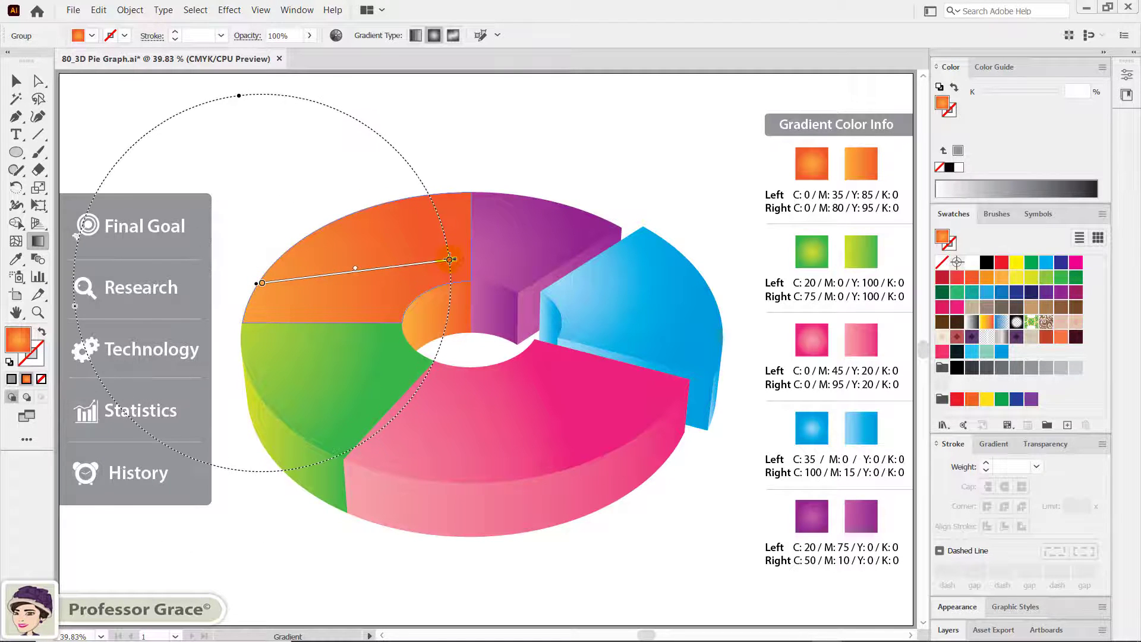
{"action": "left_click_drag", "start_coordinate": [321, 286], "coordinate": [445, 271]}
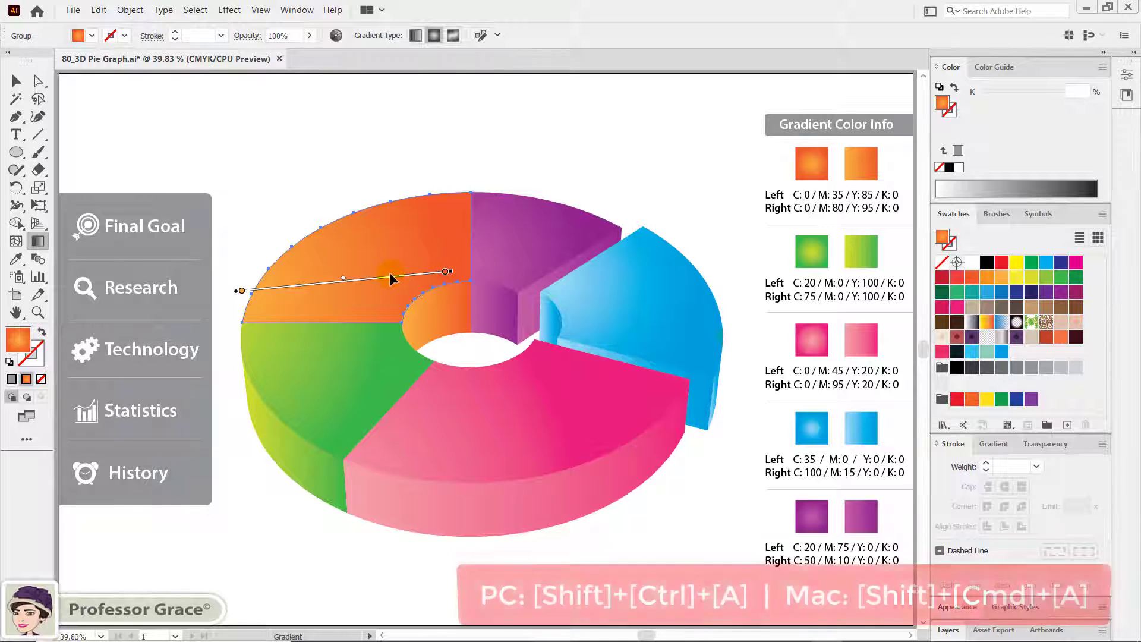
{"action": "key", "text": "ctrl"}
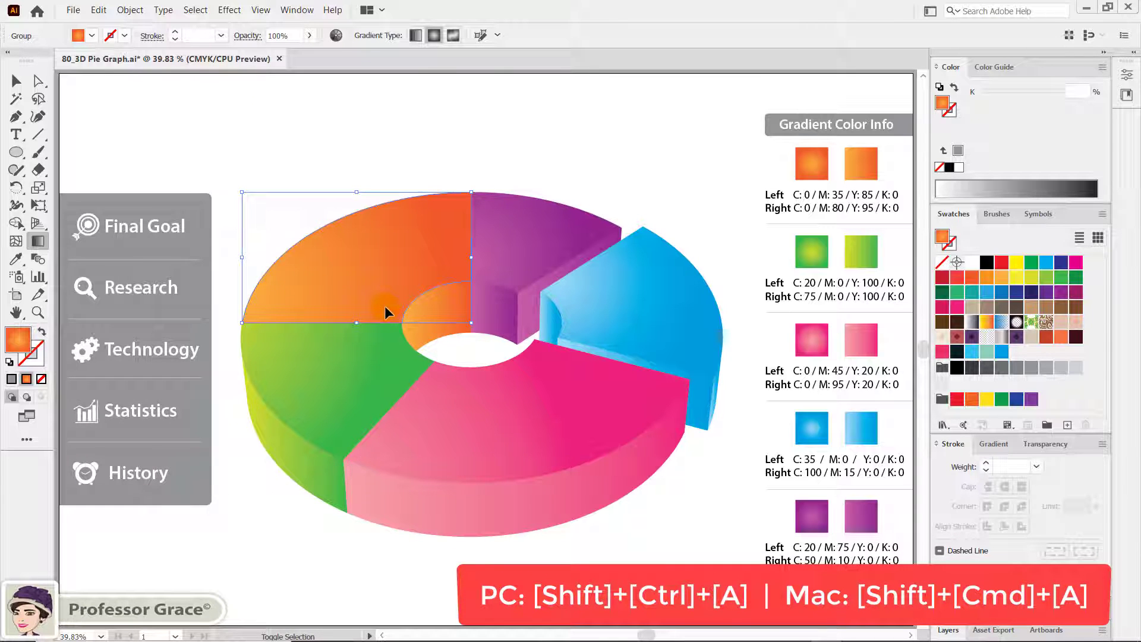
{"action": "key", "text": "ctrl+shift+a"}
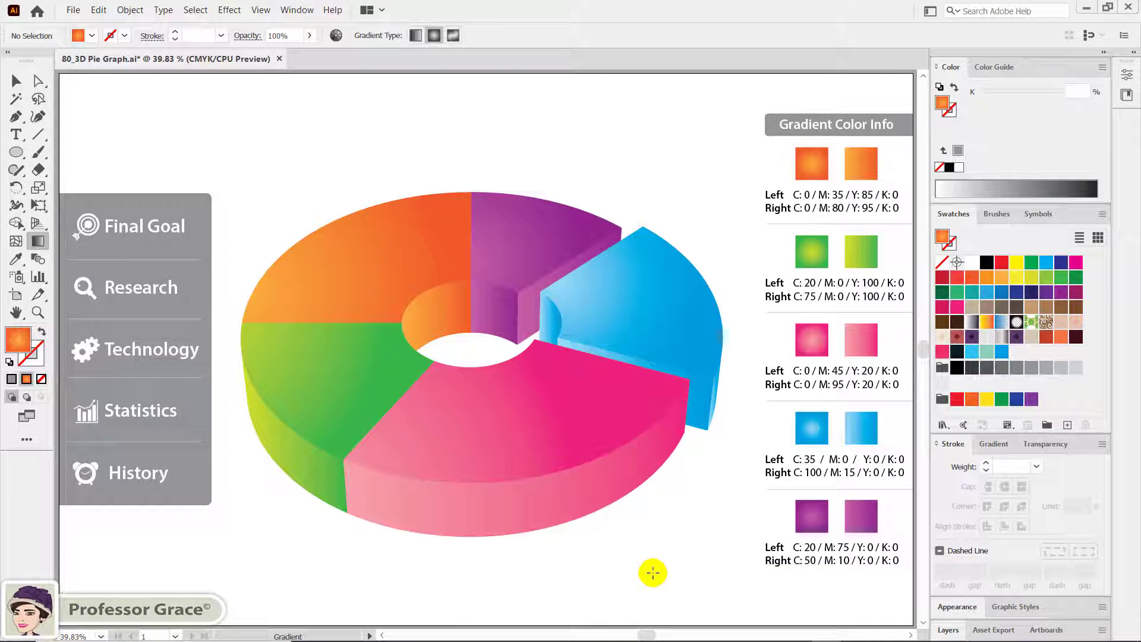
- Switch to the Pen tool with a 50% grey fill and no stroke
{"action": "key", "text": "p"}
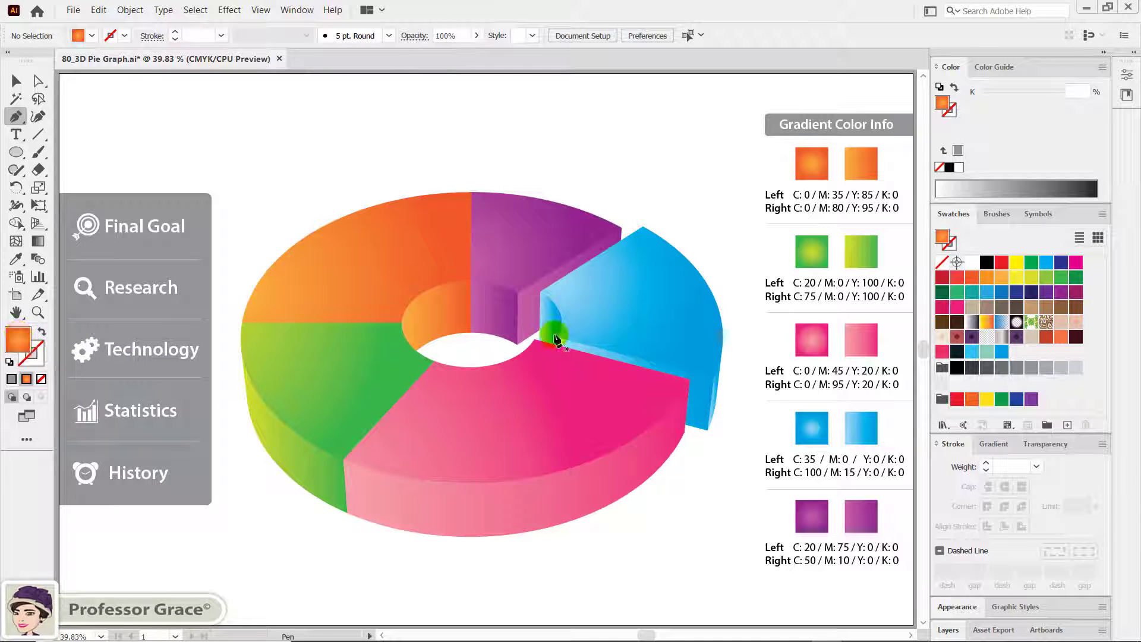
{"action": "left_click", "coordinate": [1031, 369]}
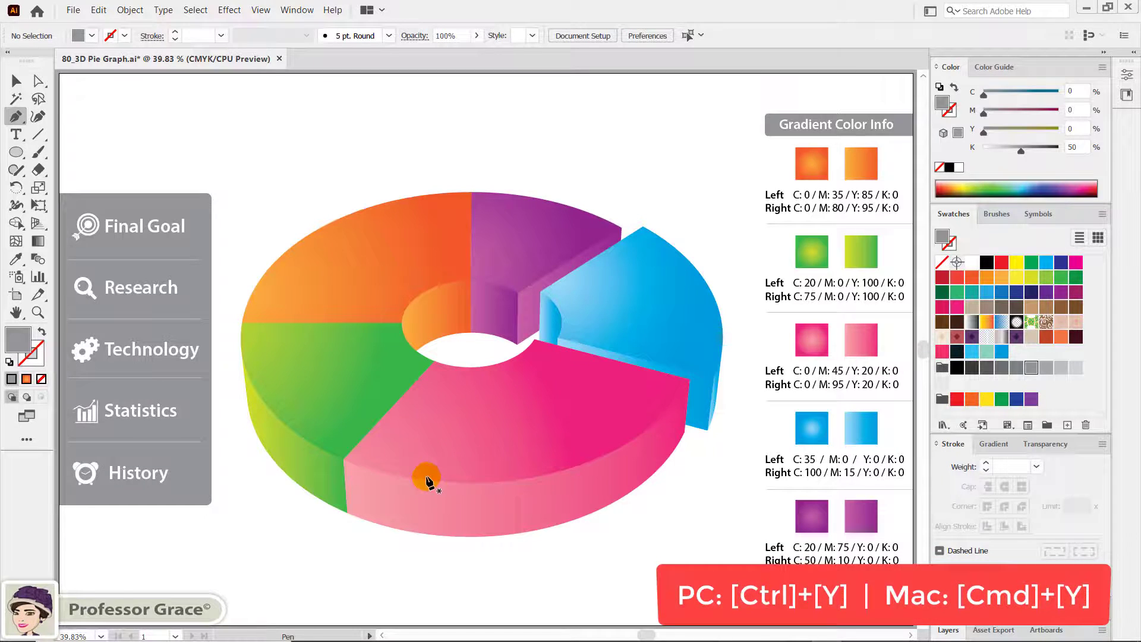
- In Outline mode, trace a closed shadow path along the donut's lower outer base
{"action": "key", "text": "ctrl+y"}
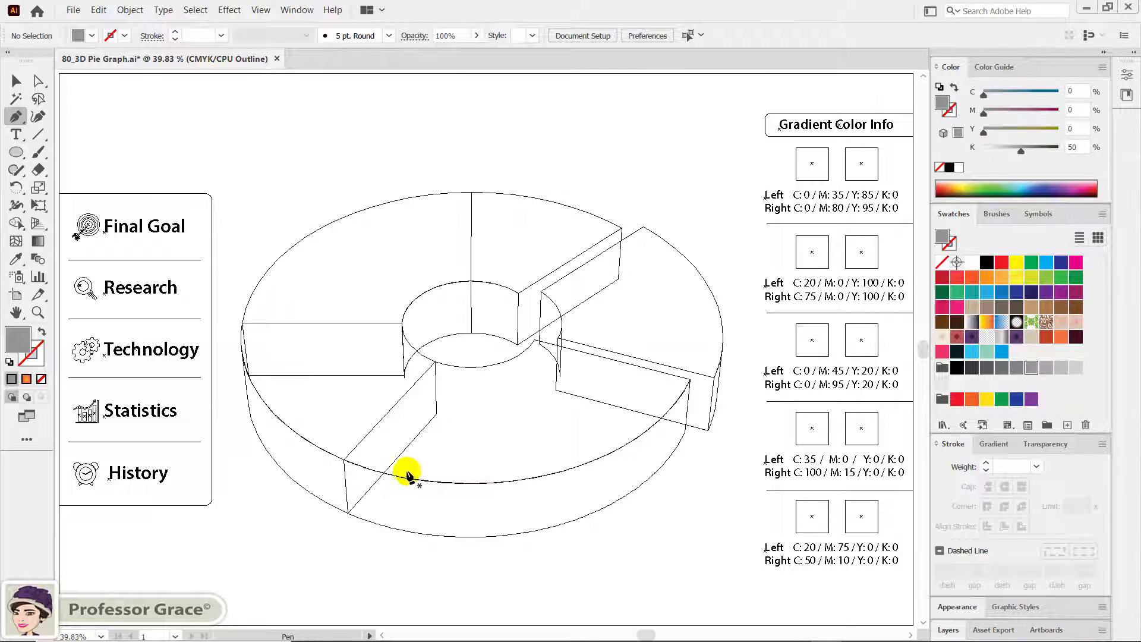
{"action": "left_click", "coordinate": [303, 404]}
{"action": "left_click", "coordinate": [253, 421]}
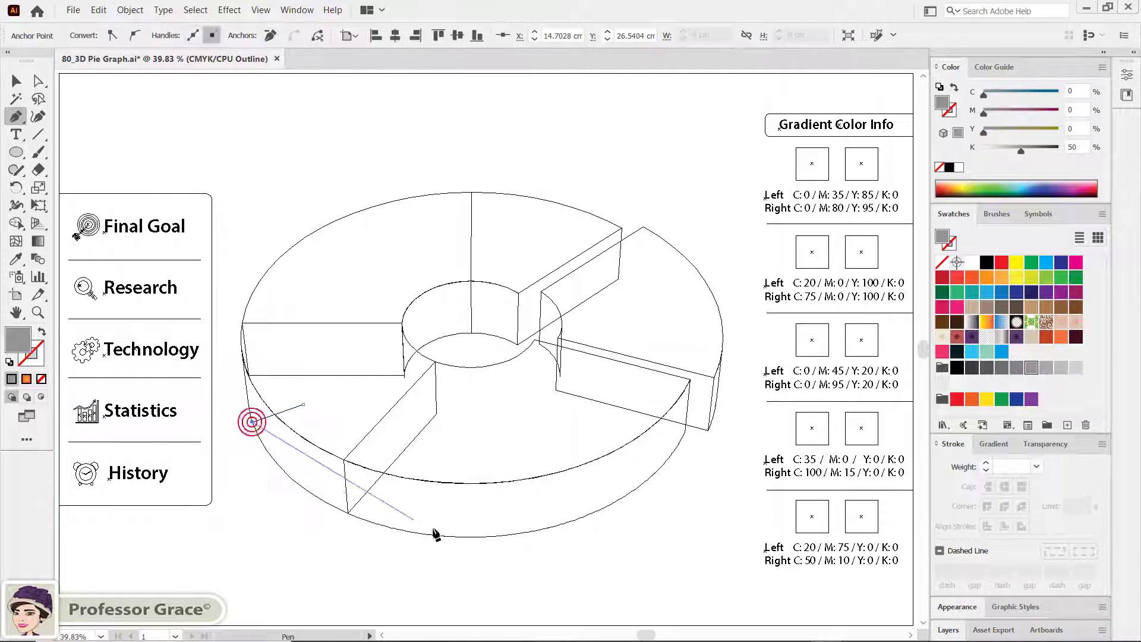
{"action": "left_click_drag", "start_coordinate": [465, 547], "coordinate": [654, 547]}
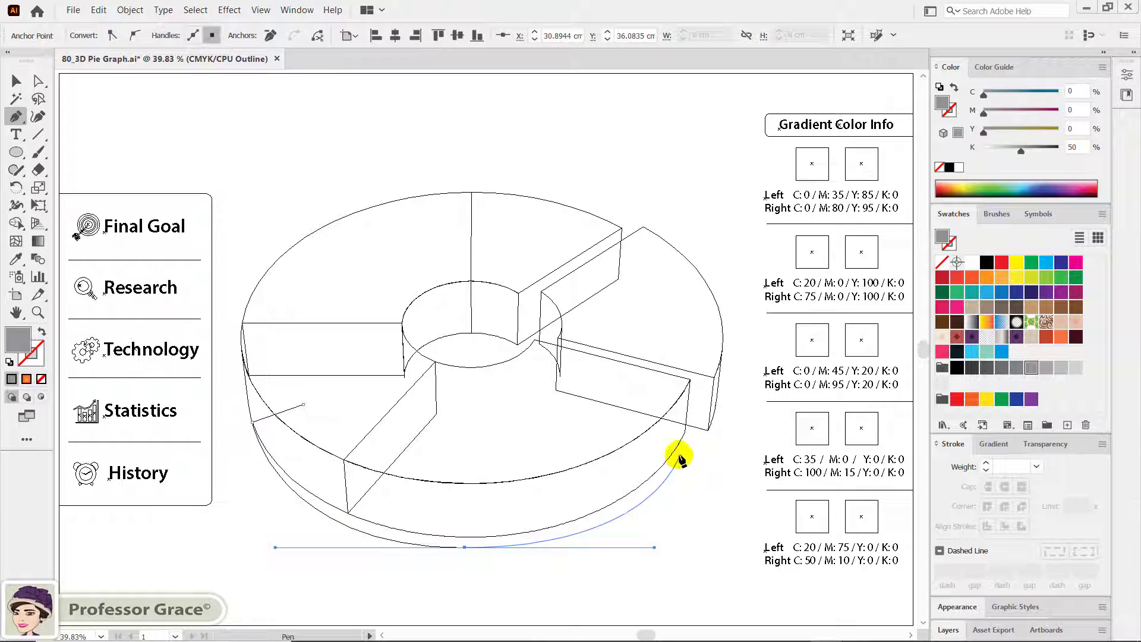
{"action": "left_click_drag", "start_coordinate": [689, 436], "coordinate": [707, 432]}
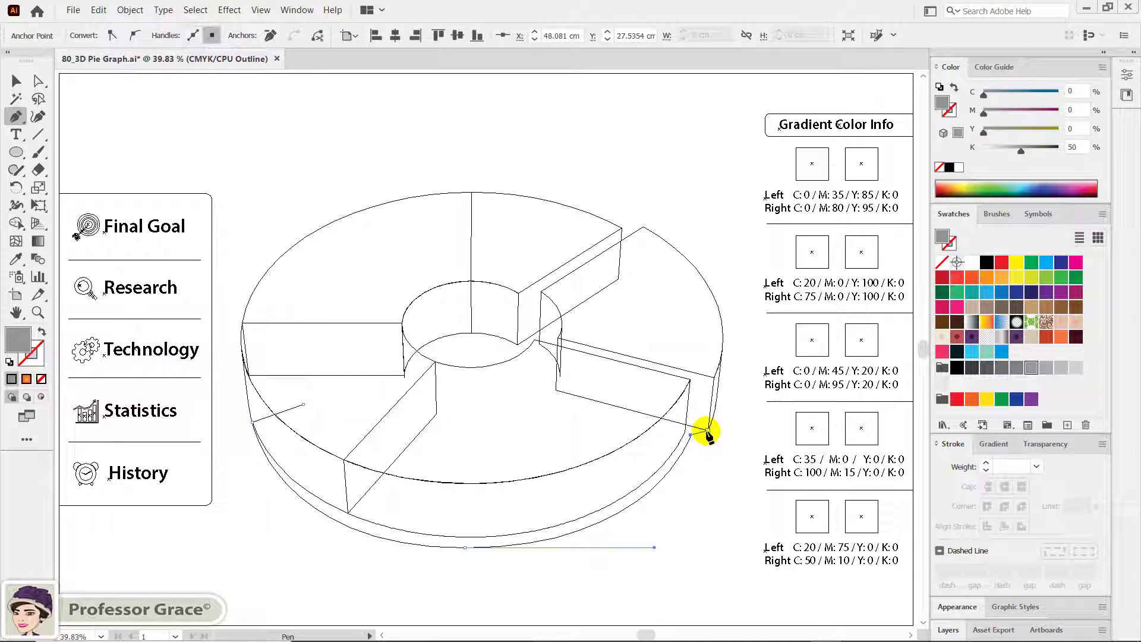
{"action": "left_click", "coordinate": [708, 429]}
{"action": "left_click", "coordinate": [688, 398]}
{"action": "left_click", "coordinate": [517, 461]}
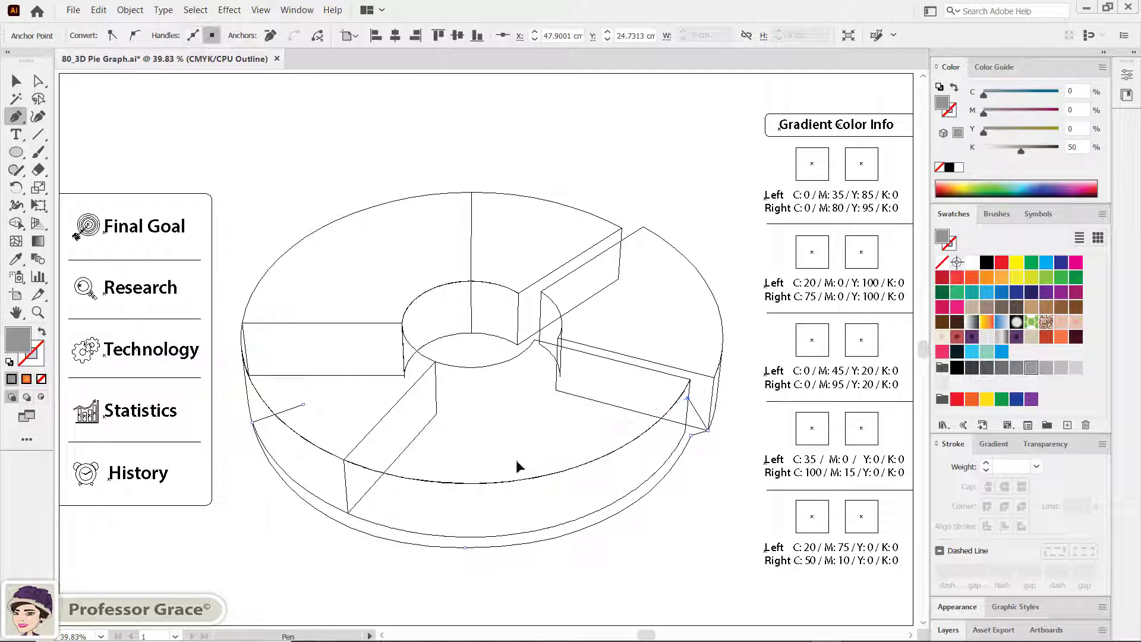
{"action": "left_click", "coordinate": [304, 405]}
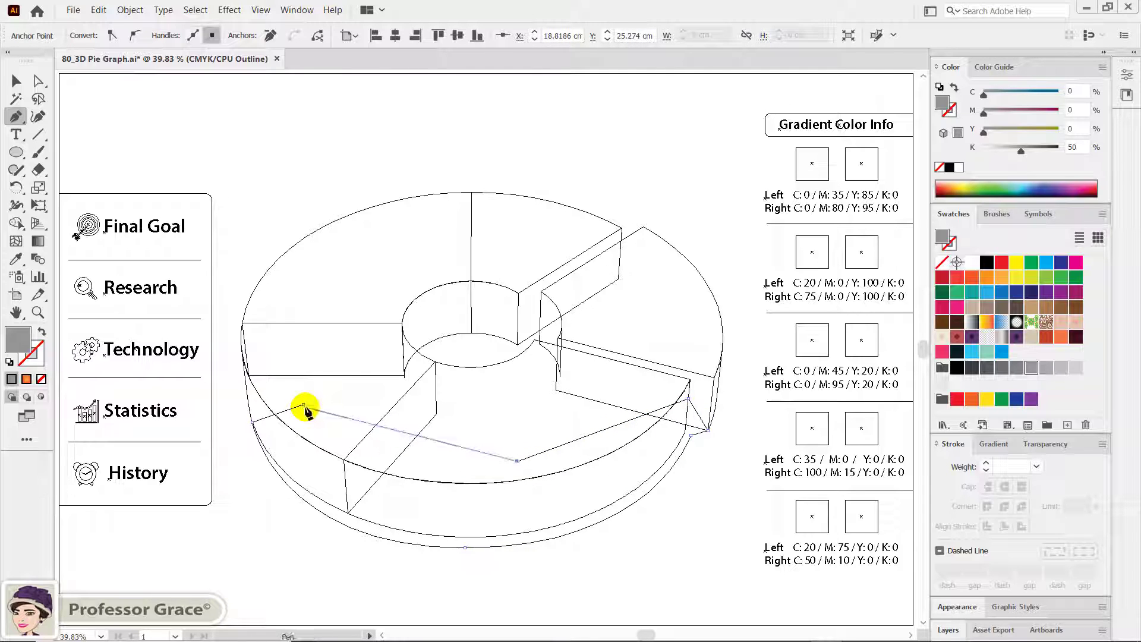
{"action": "left_click", "coordinate": [304, 406]}
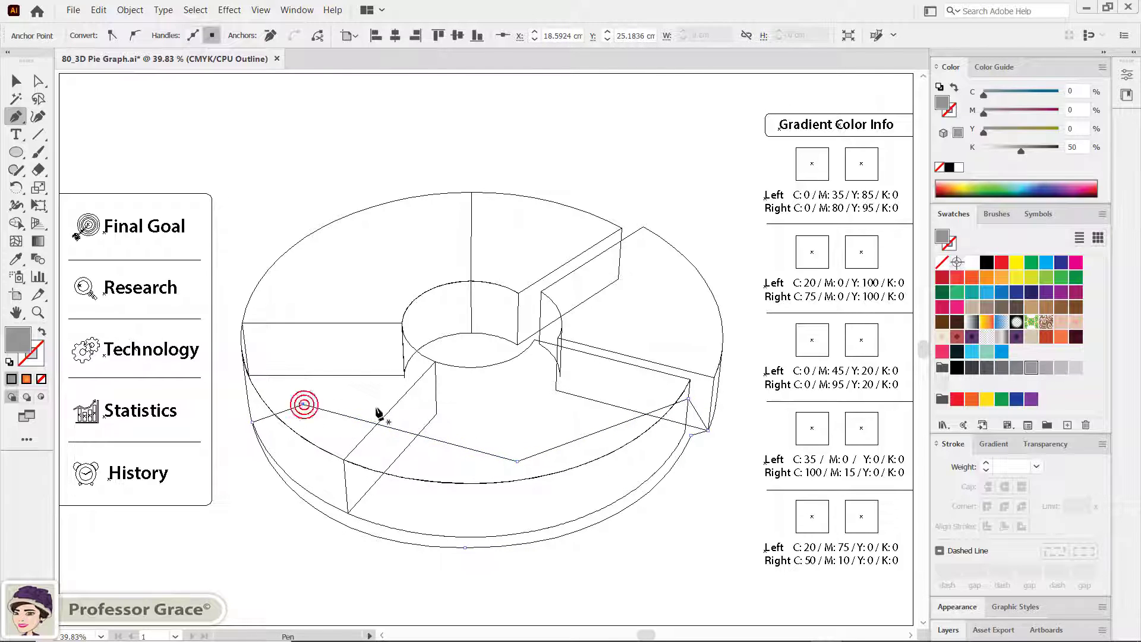
- Trace a second closed shadow path around the donut's inner ring wall
{"action": "left_click", "coordinate": [405, 385]}
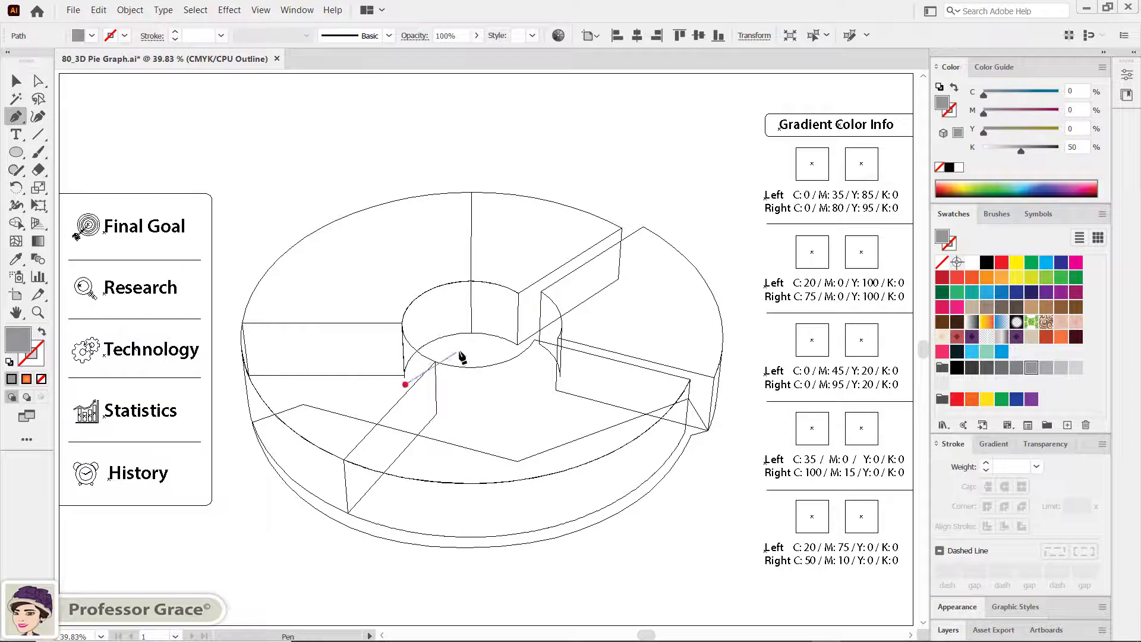
{"action": "left_click", "coordinate": [422, 346]}
{"action": "left_click", "coordinate": [463, 343]}
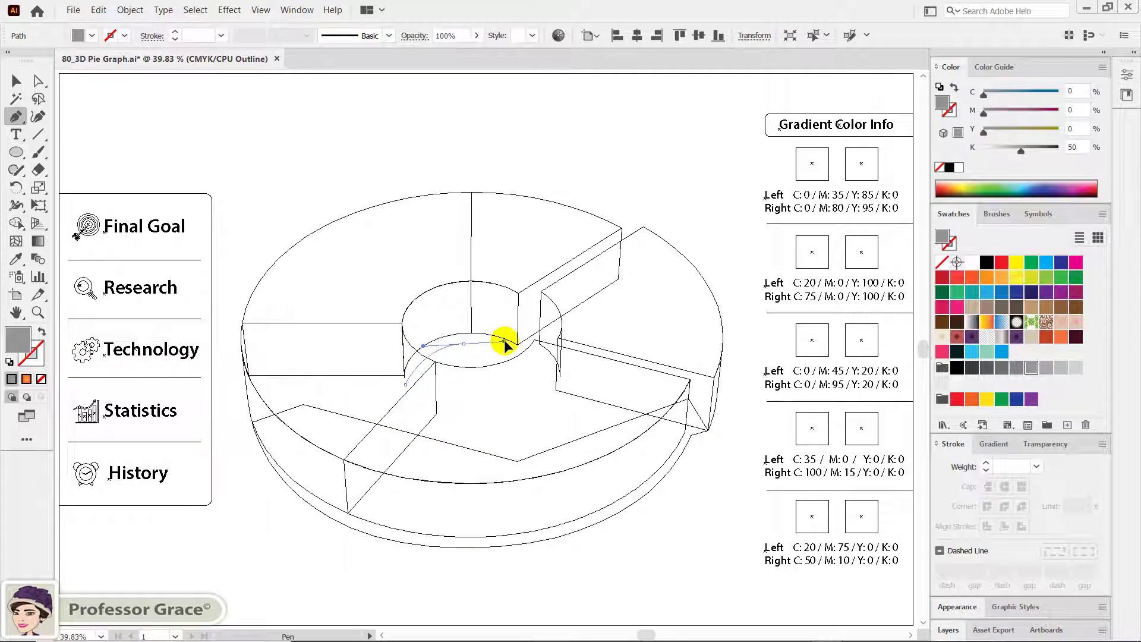
{"action": "left_click", "coordinate": [504, 340]}
{"action": "left_click", "coordinate": [525, 360]}
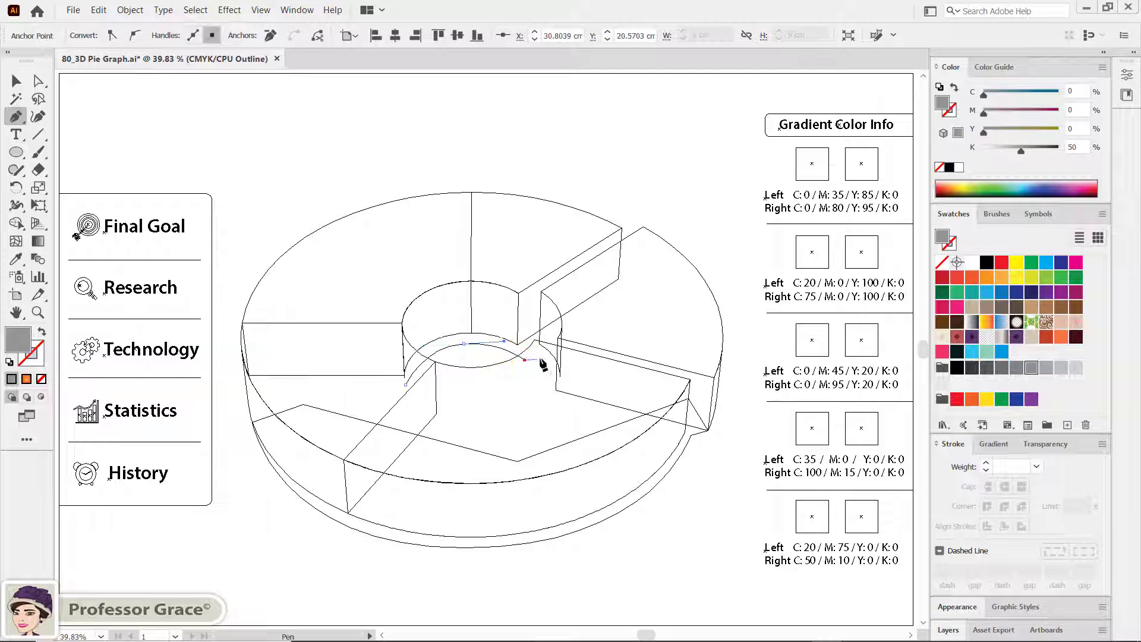
{"action": "left_click", "coordinate": [557, 326]}
{"action": "left_click", "coordinate": [431, 319]}
{"action": "left_click", "coordinate": [389, 338]}
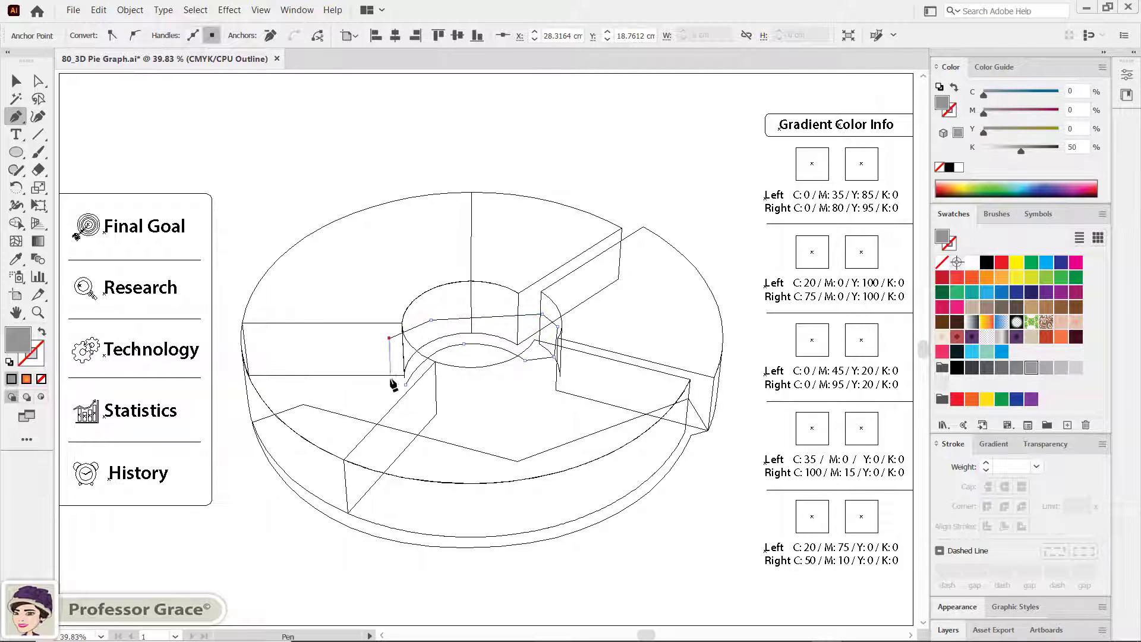
{"action": "left_click", "coordinate": [405, 384]}
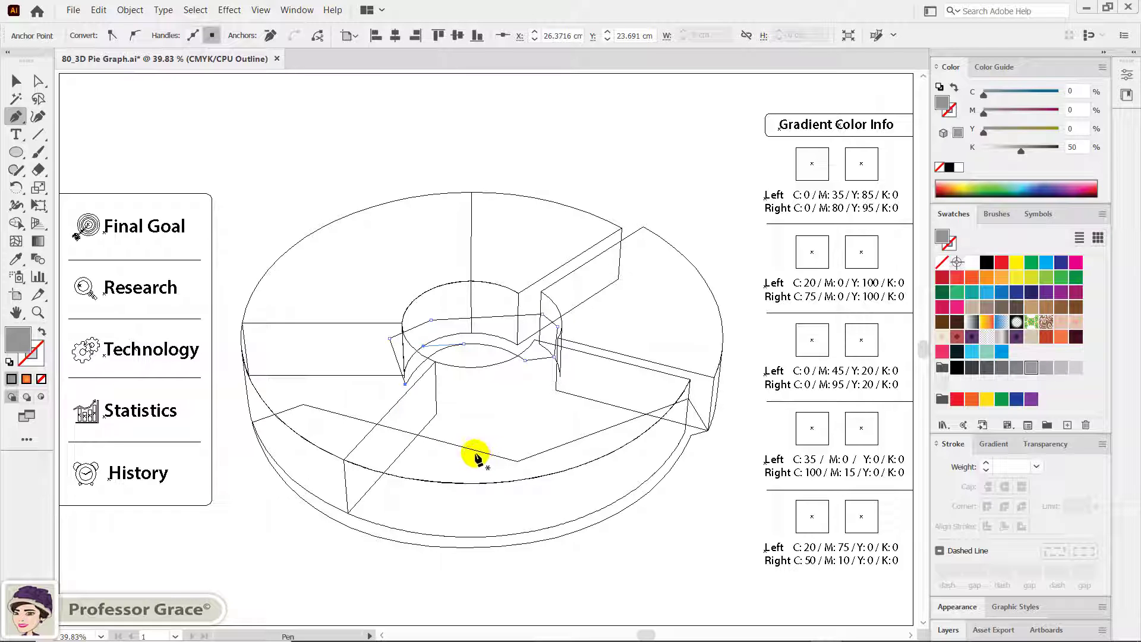
{"action": "key", "text": "ctrl+y"}
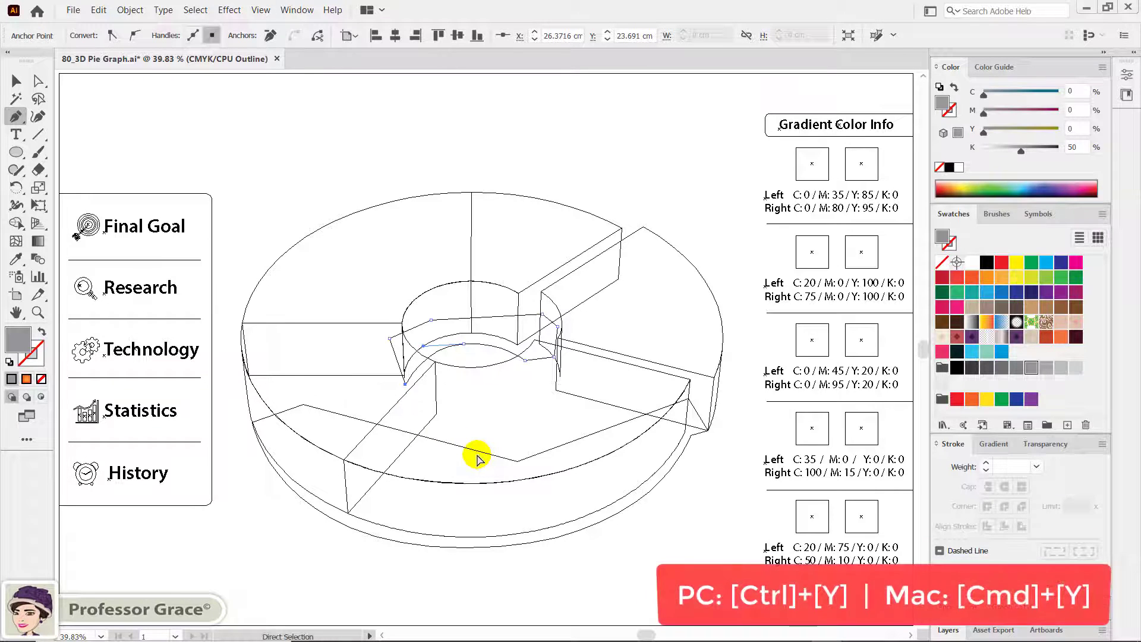
- Select both grey shadow shapes and send them to the back behind the donut
{"action": "key", "text": "ctrl+y"}
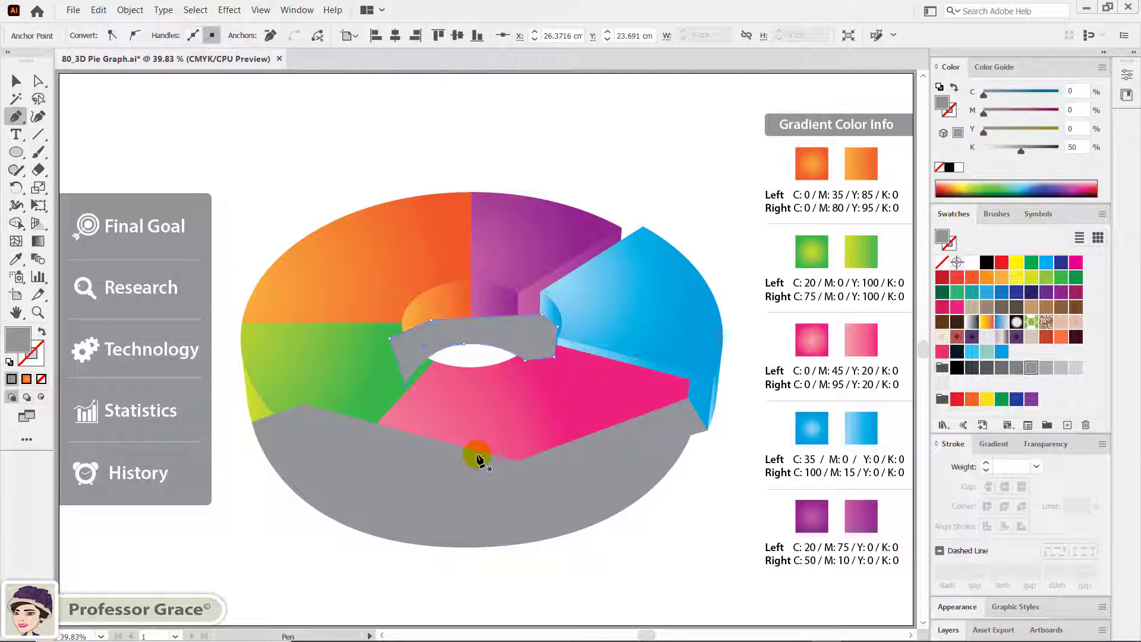
{"action": "key", "text": "v"}
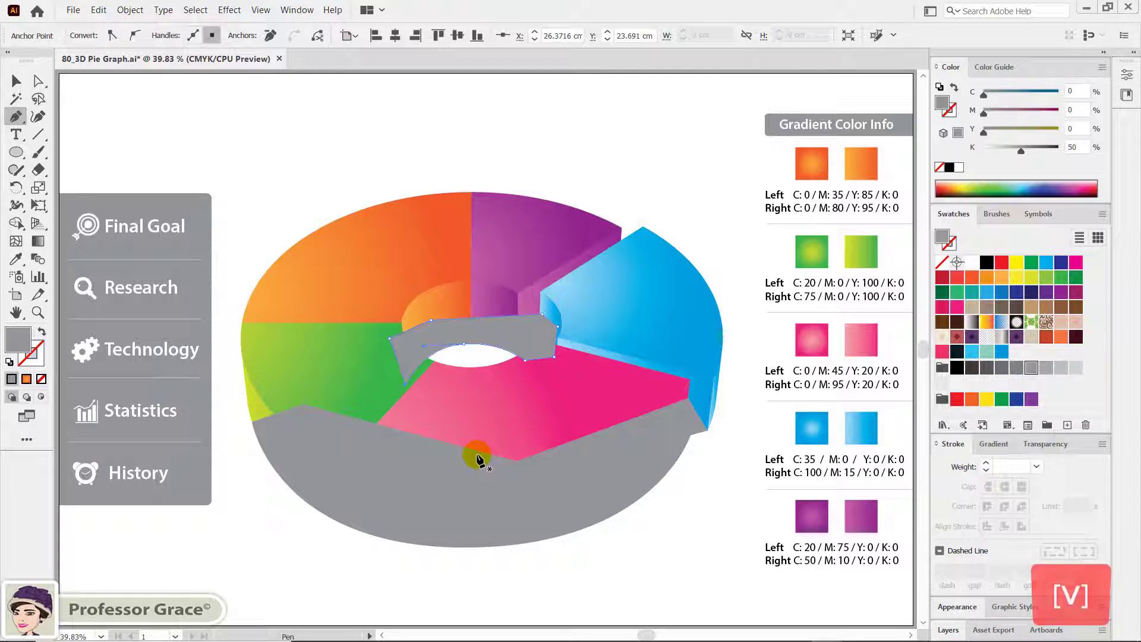
{"action": "key", "text": "v"}
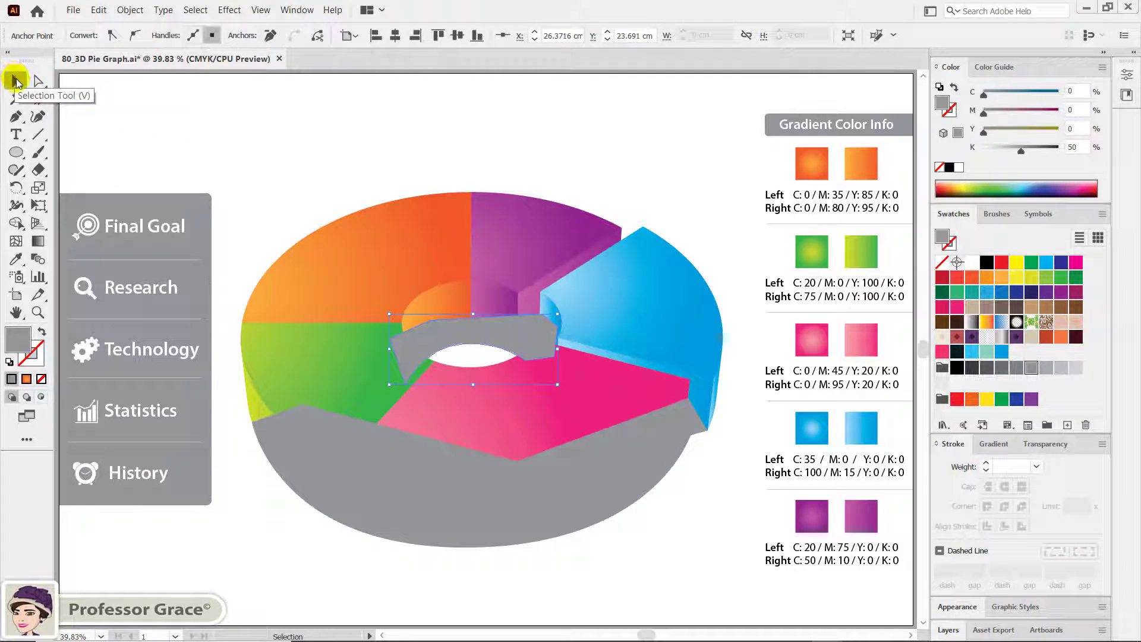
{"action": "key", "text": "shift"}
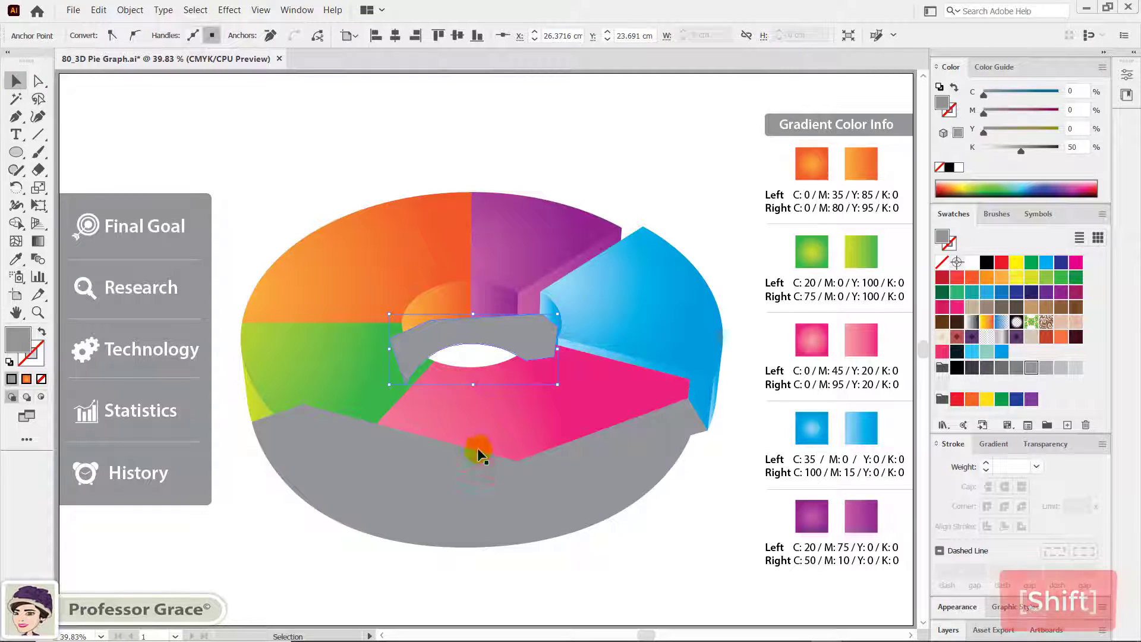
{"action": "left_click", "coordinate": [499, 518], "text": "shift"}
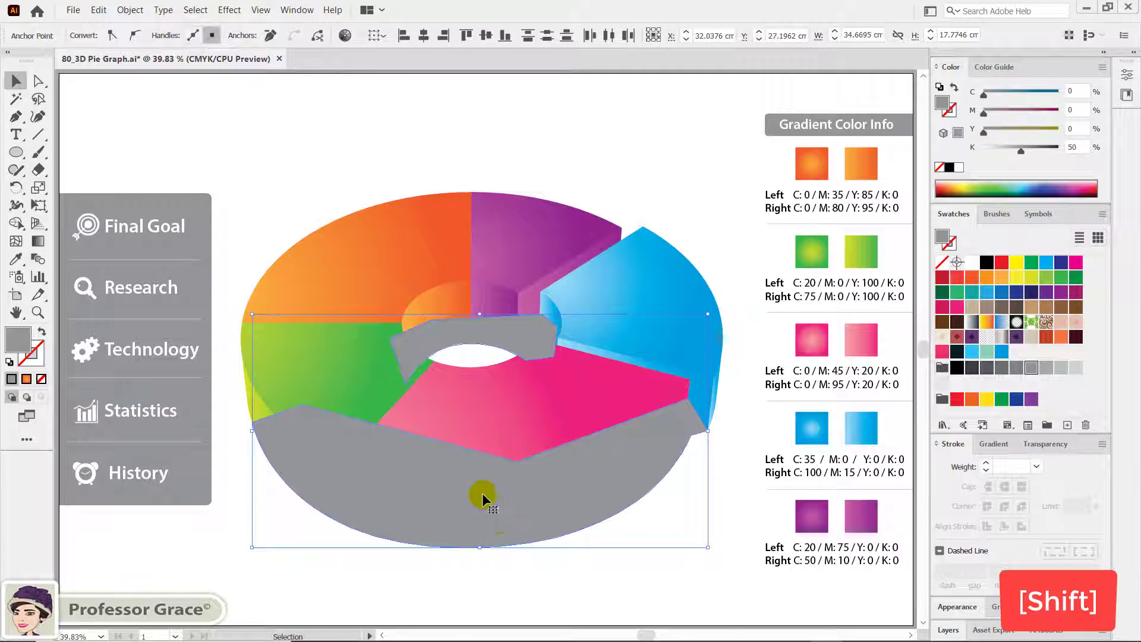
{"action": "right_click", "coordinate": [500, 319]}
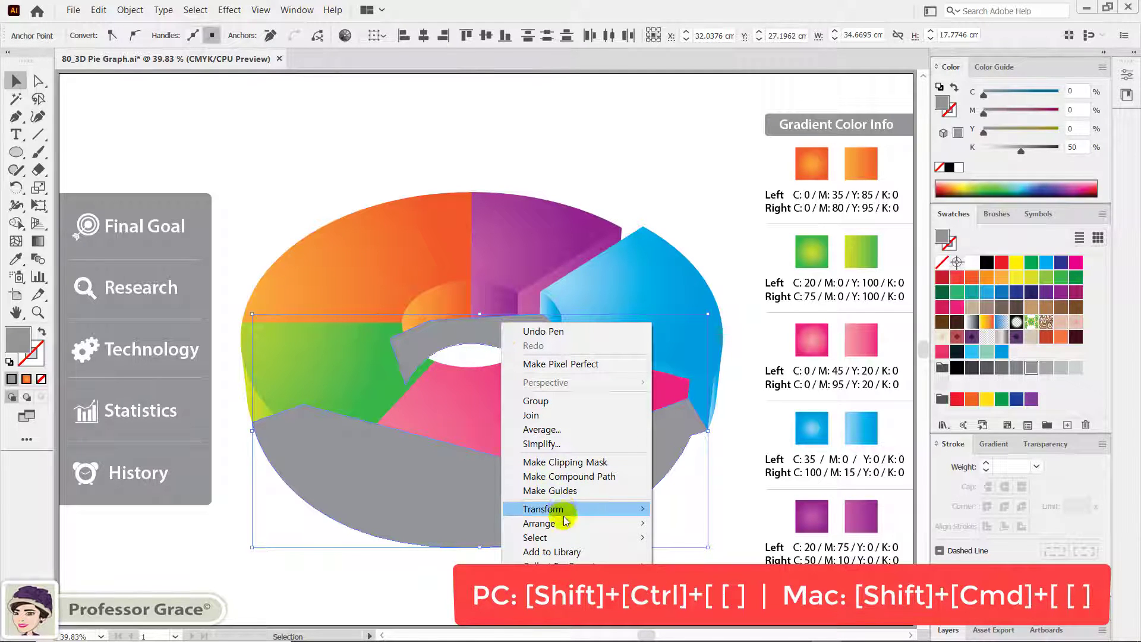
{"action": "mouse_move", "coordinate": [539, 523]}
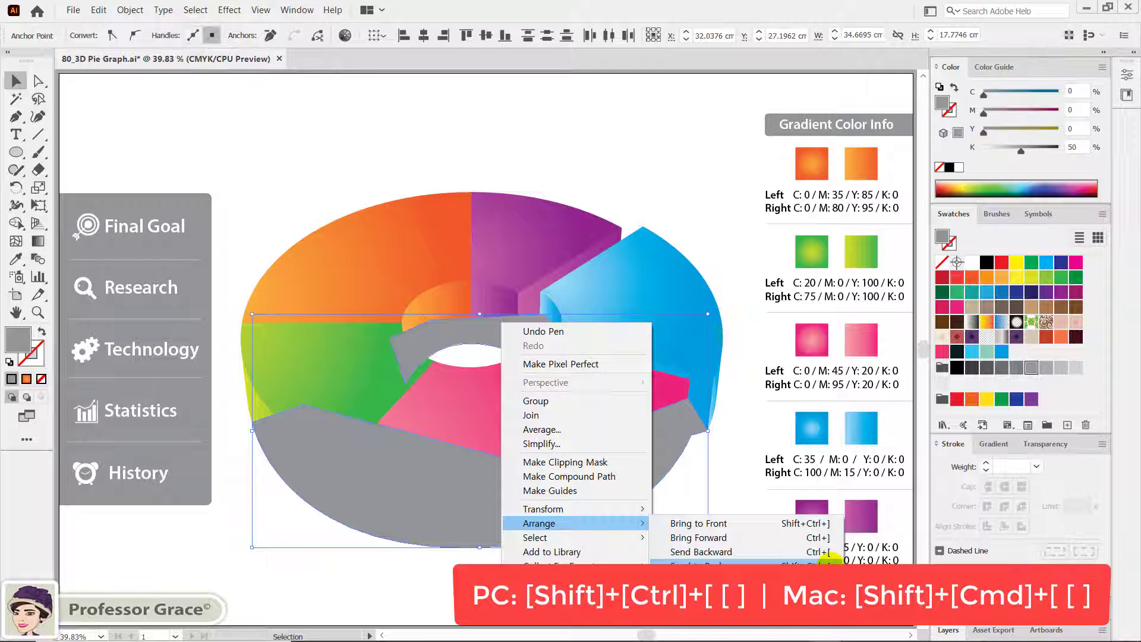
{"action": "left_click", "coordinate": [827, 563]}
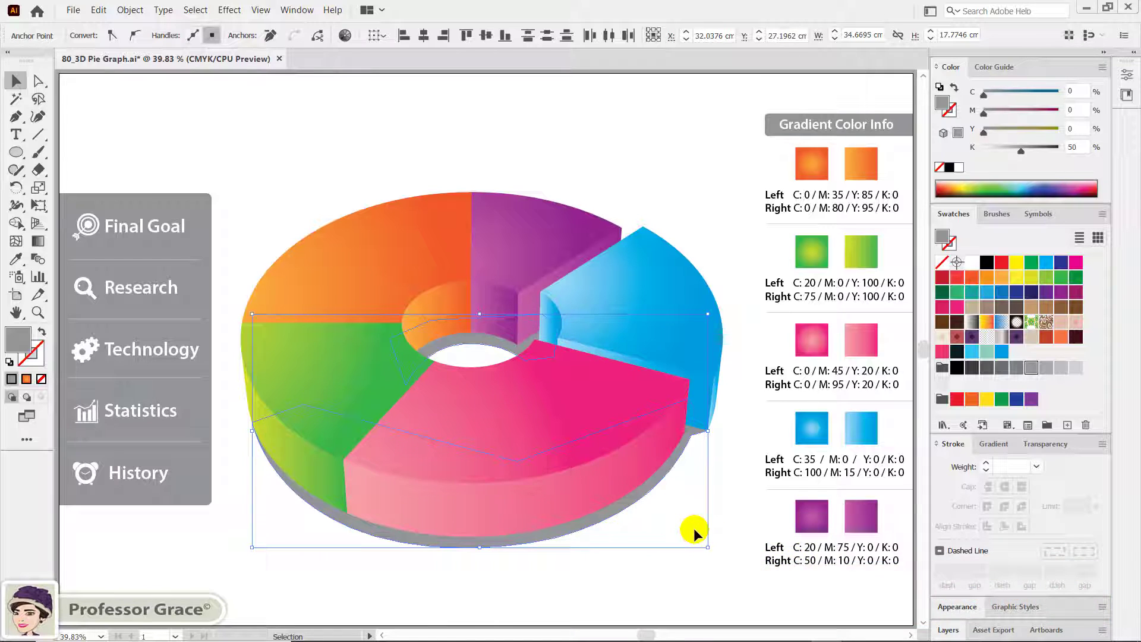
- Apply a Gaussian Blur with 90-pixel radius to the grey shadow shapes
{"action": "left_click", "coordinate": [512, 420]}
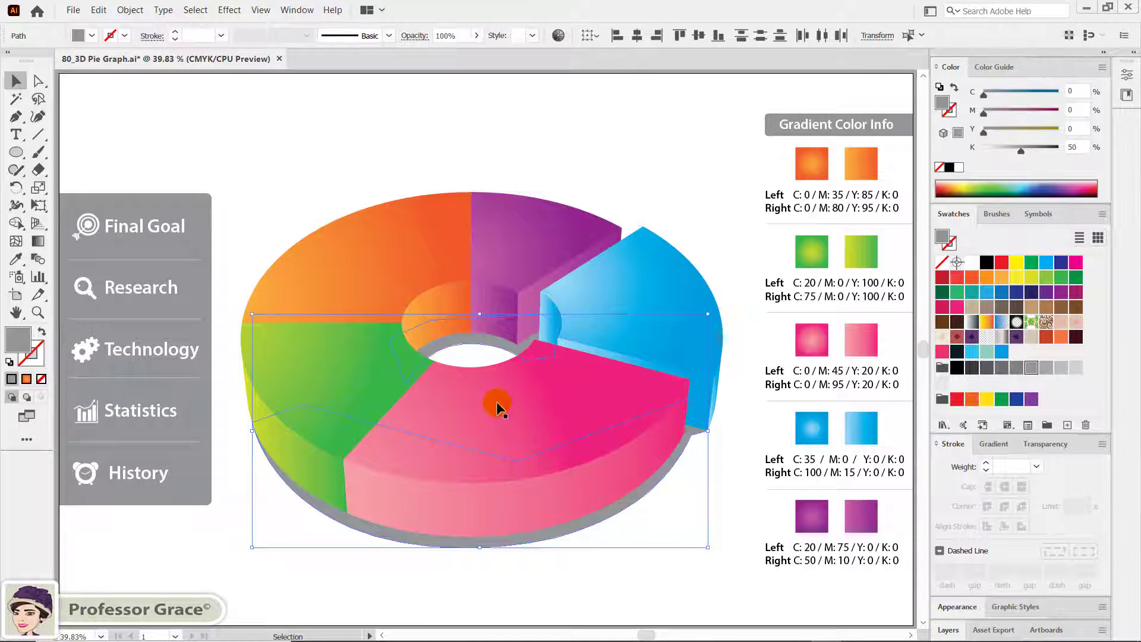
{"action": "left_click", "coordinate": [230, 10]}
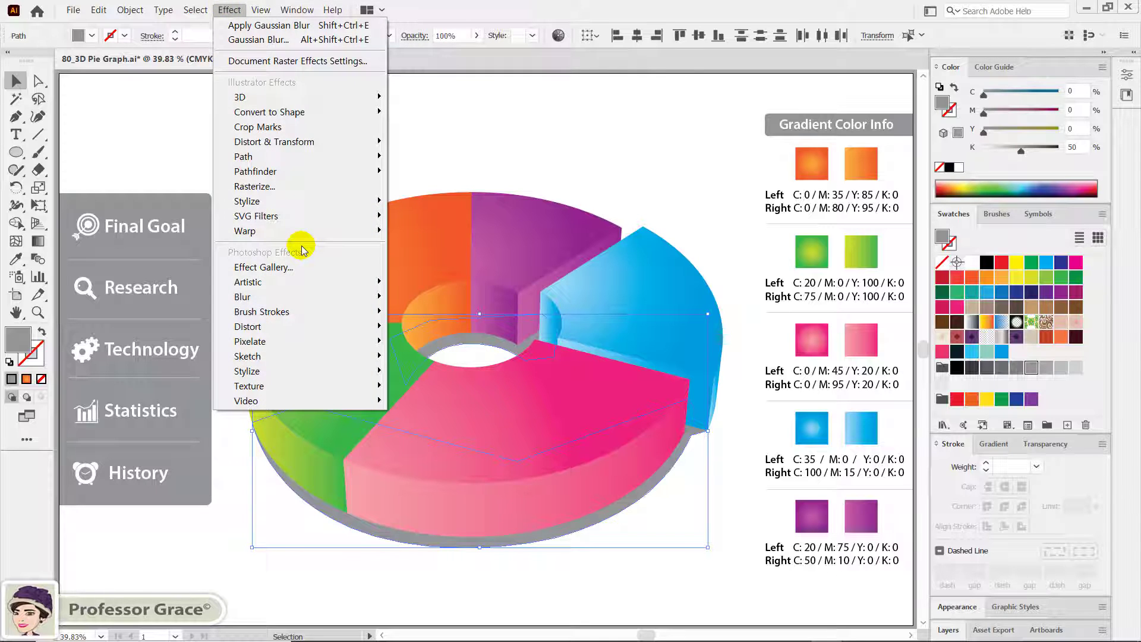
{"action": "mouse_move", "coordinate": [242, 297]}
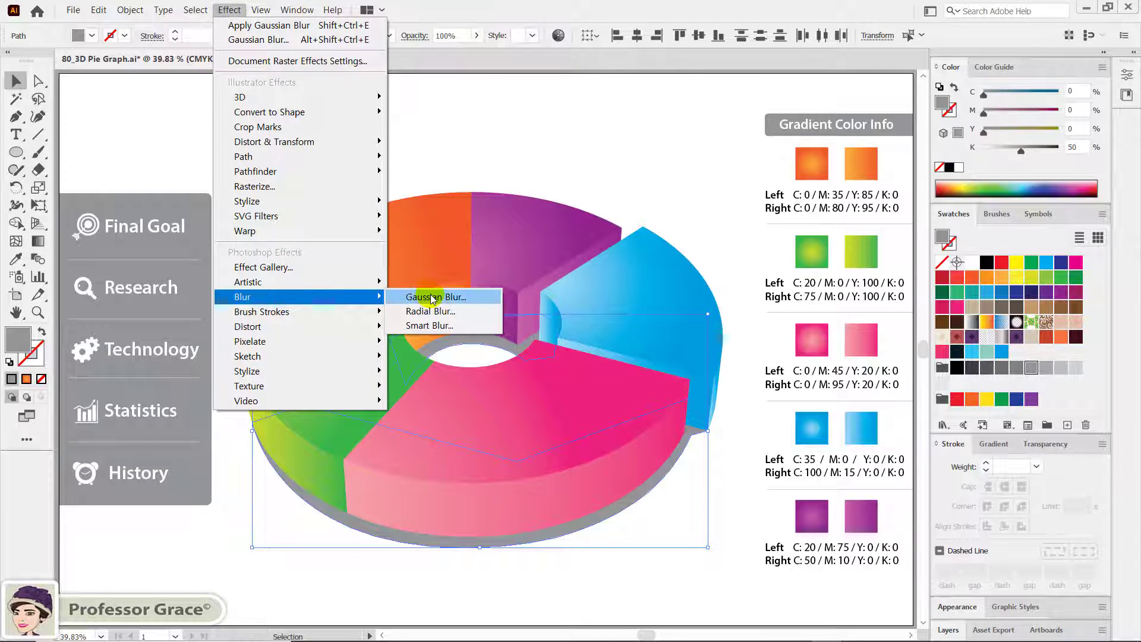
{"action": "left_click", "coordinate": [431, 297]}
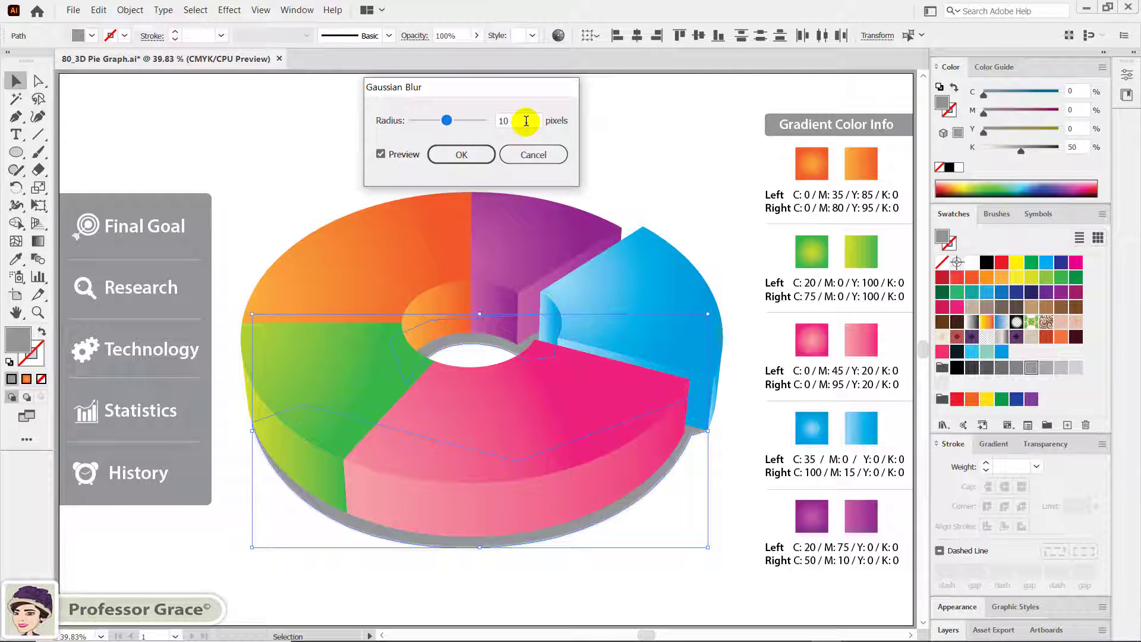
{"action": "left_click_drag", "start_coordinate": [526, 120], "coordinate": [491, 120]}
{"action": "type", "text": "9"}
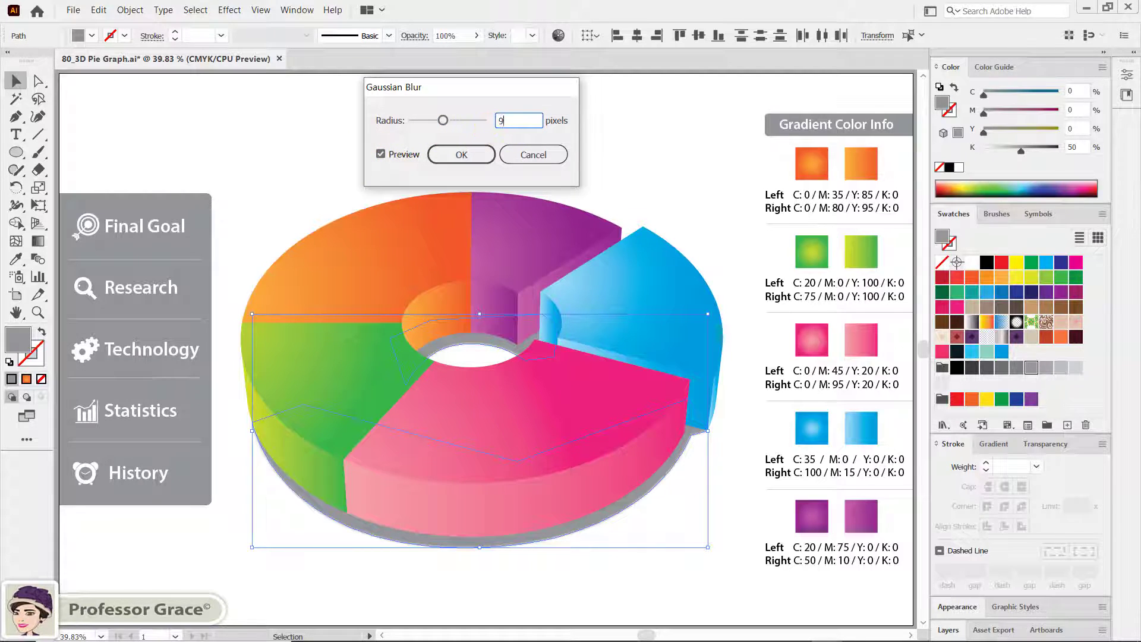
{"action": "left_click", "coordinate": [469, 159]}
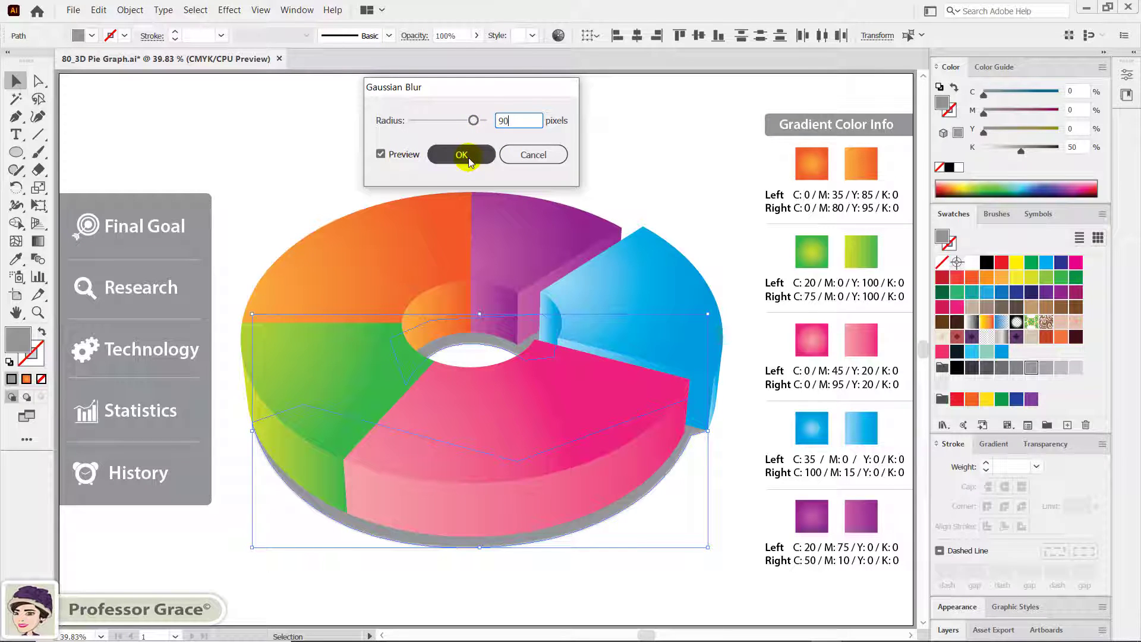
{"action": "left_click", "coordinate": [469, 155]}
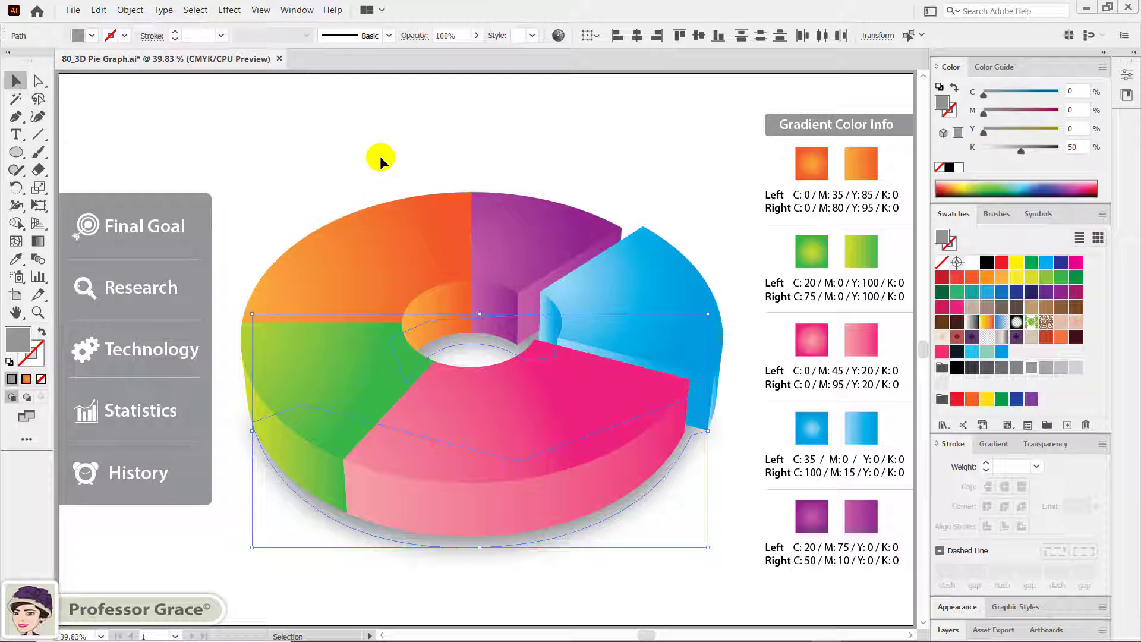
{"action": "key", "text": "a"}
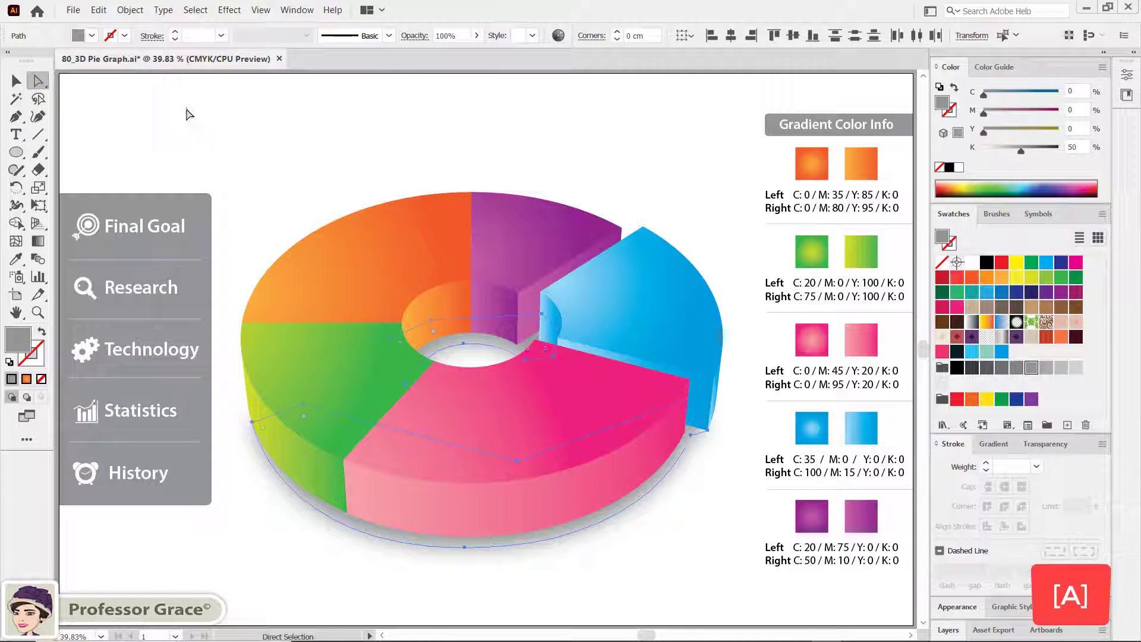
- Nudge the shadow's left and bottom anchor points slightly right to reshape it
{"action": "left_click", "coordinate": [554, 463]}
{"action": "left_click", "coordinate": [642, 502]}
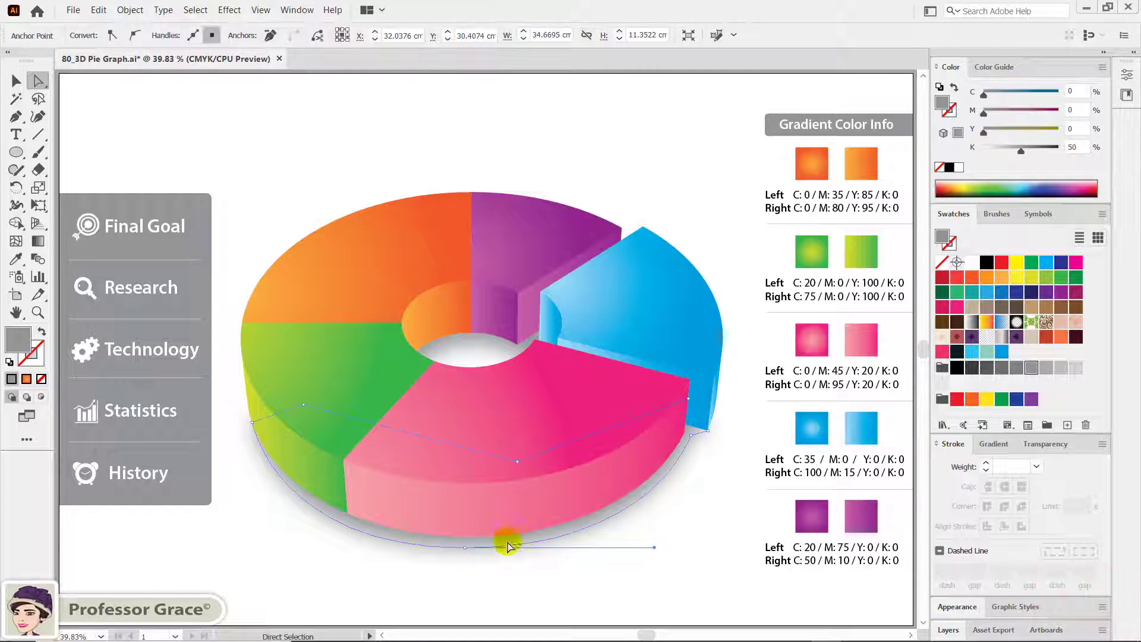
{"action": "left_click", "coordinate": [253, 423]}
{"action": "left_click_drag", "start_coordinate": [252, 423], "coordinate": [262, 424]}
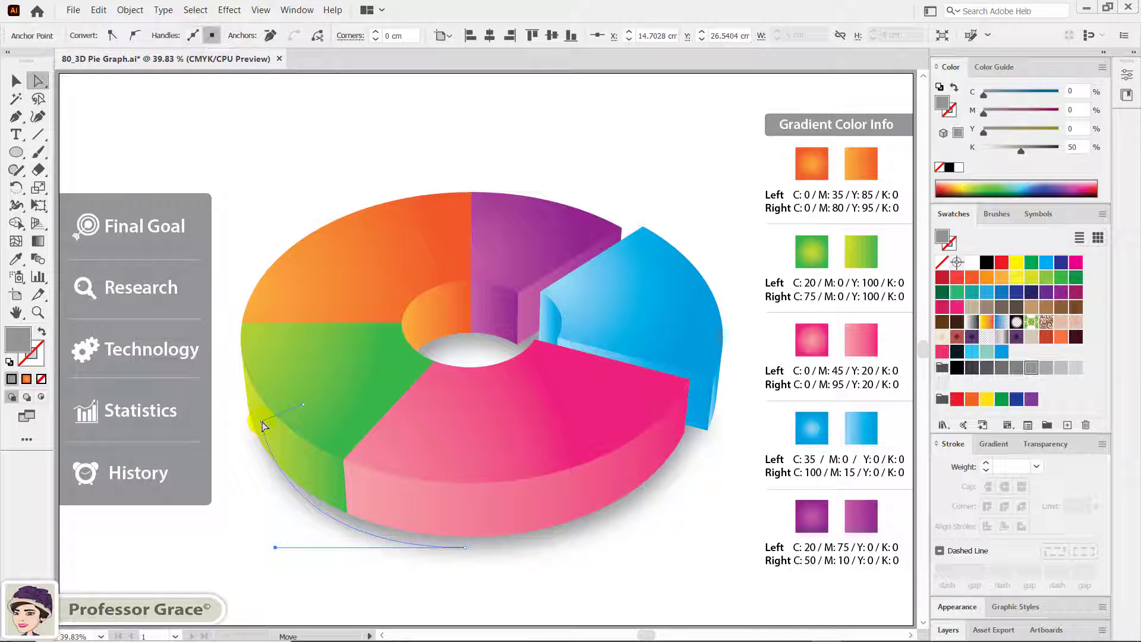
{"action": "left_click", "coordinate": [465, 548]}
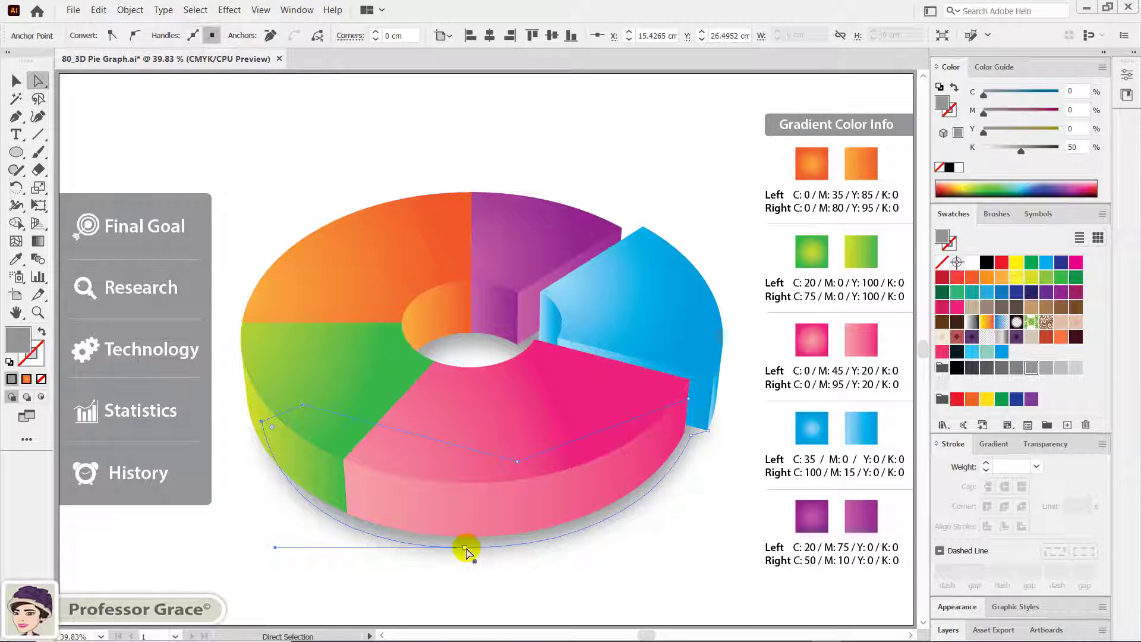
{"action": "left_click_drag", "start_coordinate": [465, 547], "coordinate": [474, 548]}
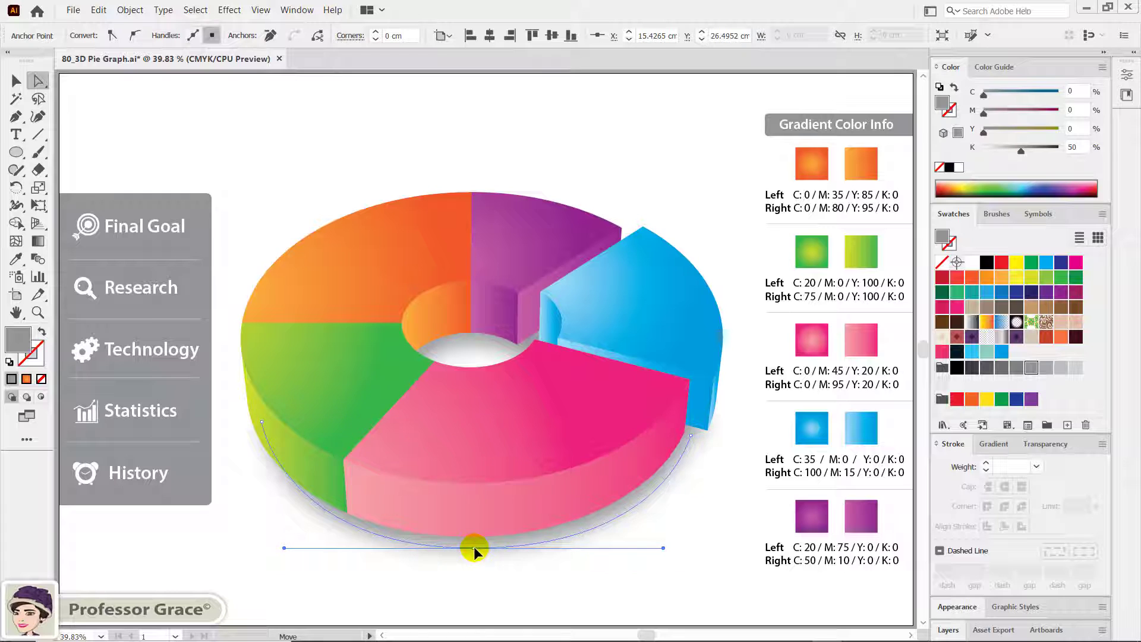
- Deselect the shadow and return to the Selection tool
{"action": "left_click", "coordinate": [722, 473]}
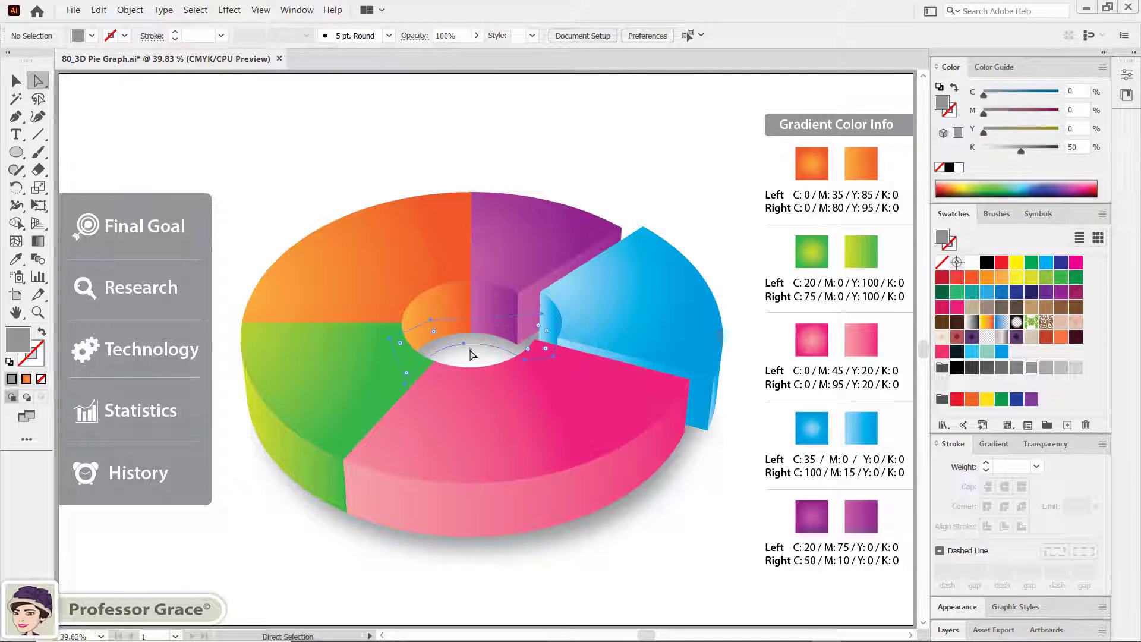
{"action": "left_click", "coordinate": [721, 429]}
{"action": "key", "text": "v"}
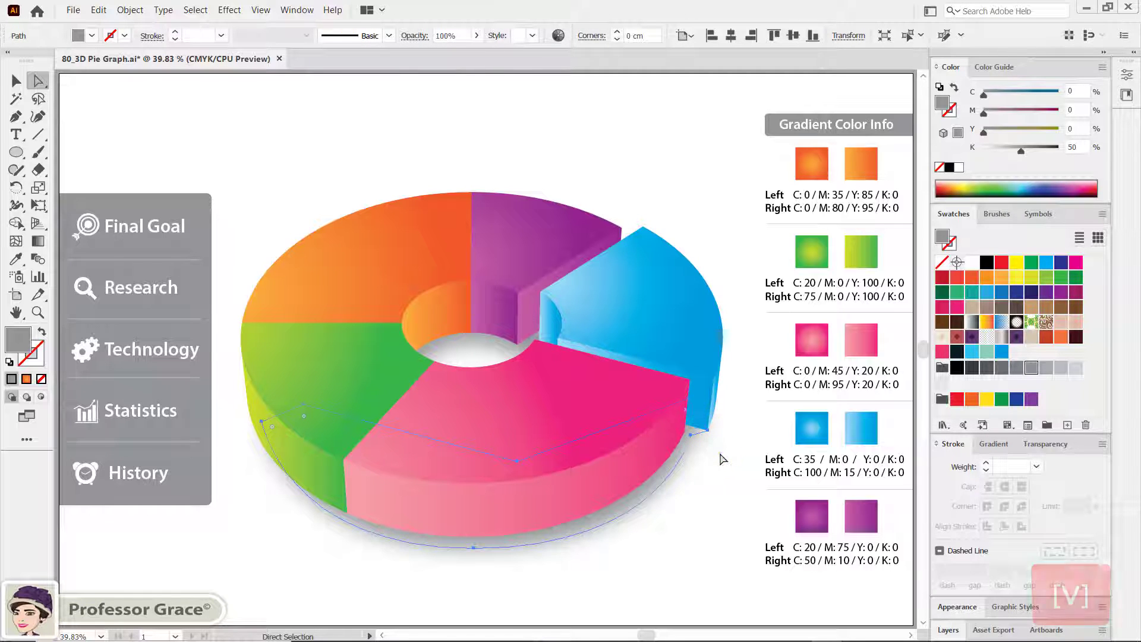
{"action": "left_click", "coordinate": [721, 458]}
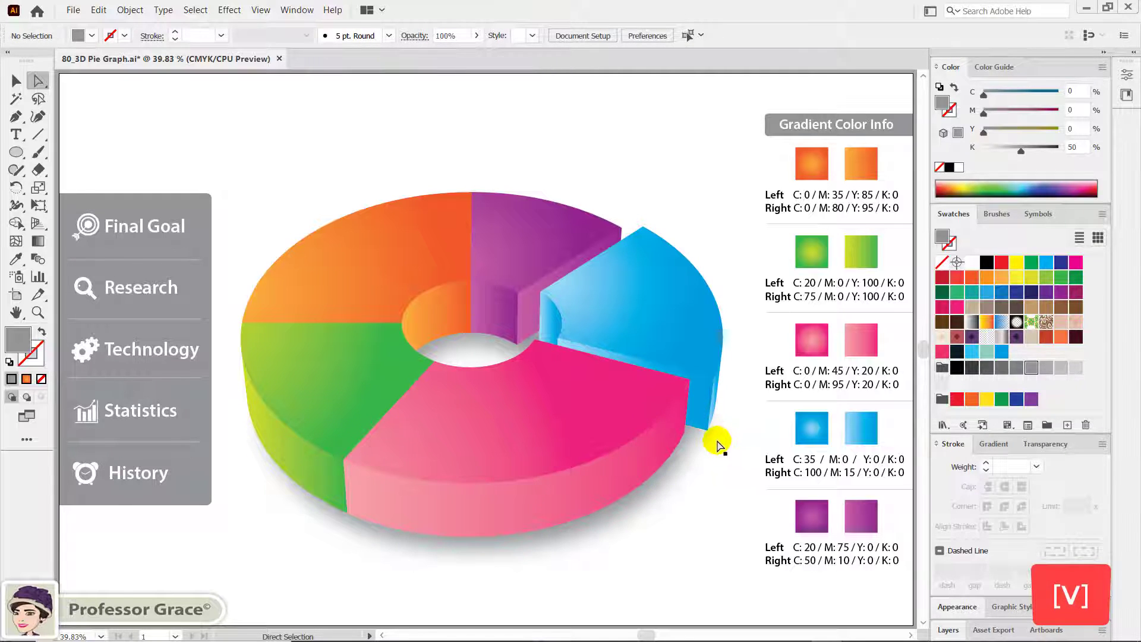
{"action": "left_click", "coordinate": [16, 81]}
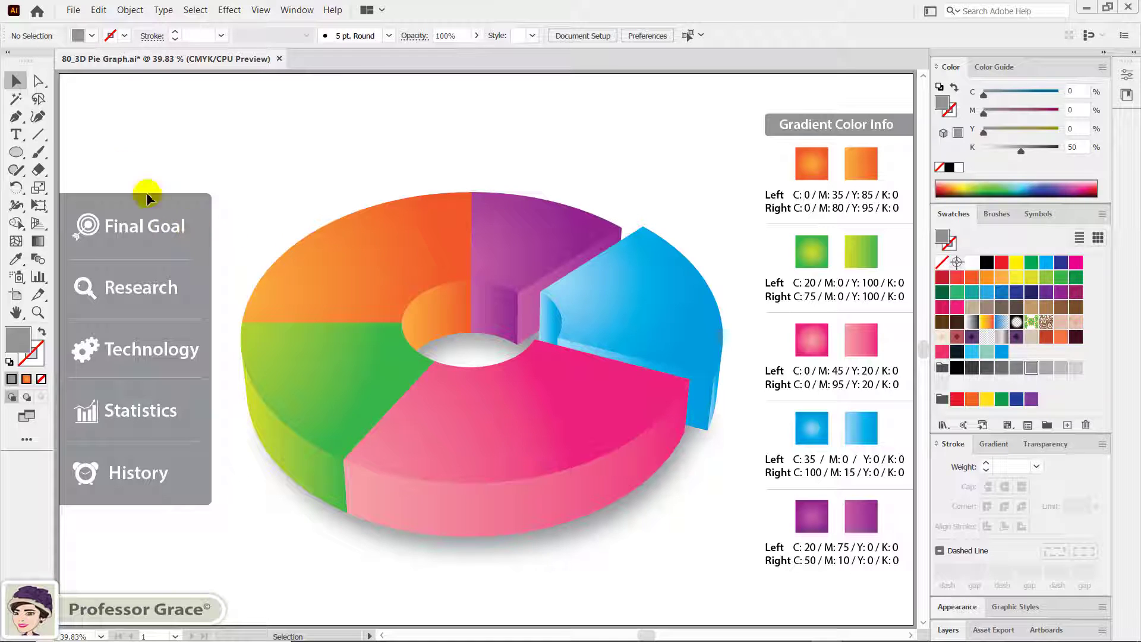
- Marquee-select the five icon labels in the grey panel and bring them to front
{"action": "left_click_drag", "start_coordinate": [83, 158], "coordinate": [167, 495]}
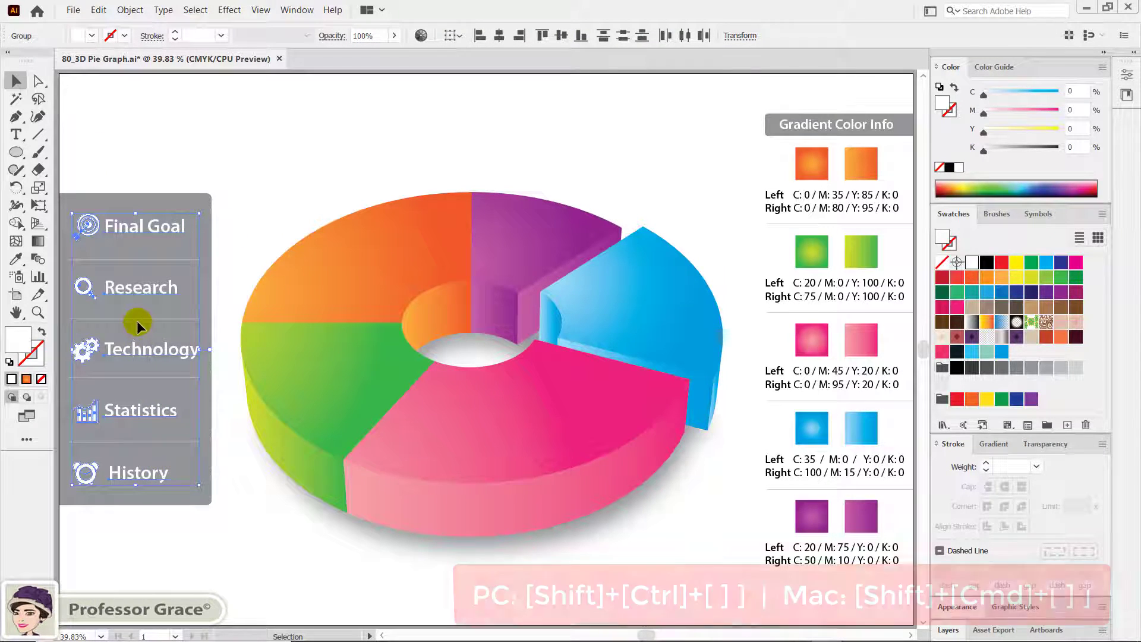
{"action": "key", "text": "ctrl+shift+bracketleft"}
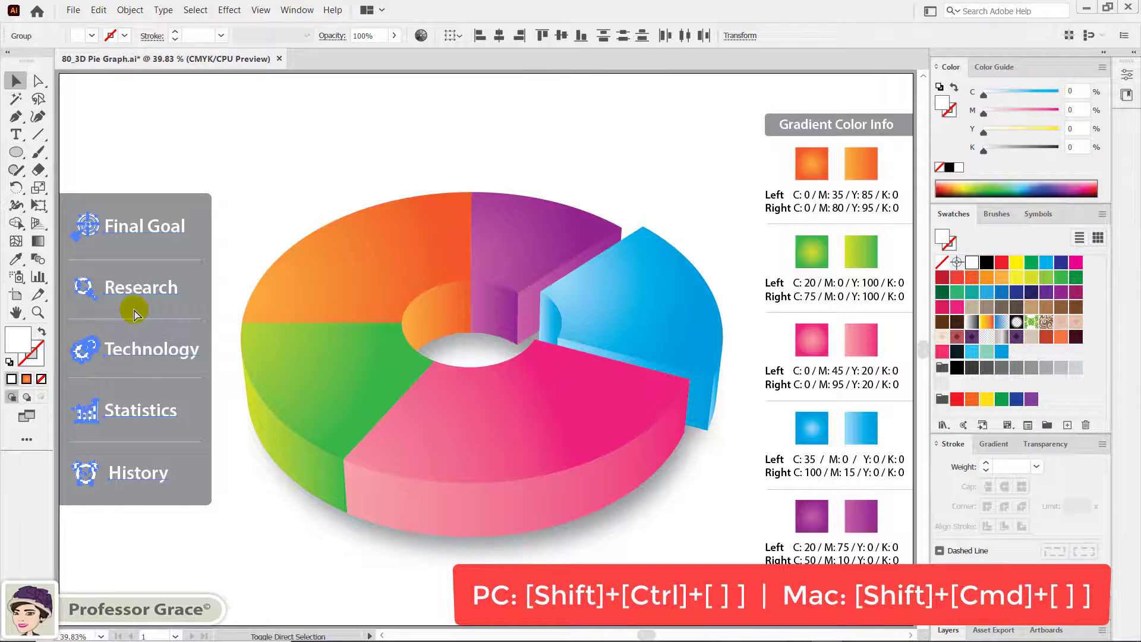
{"action": "key", "text": "ctrl+shift+bracketright"}
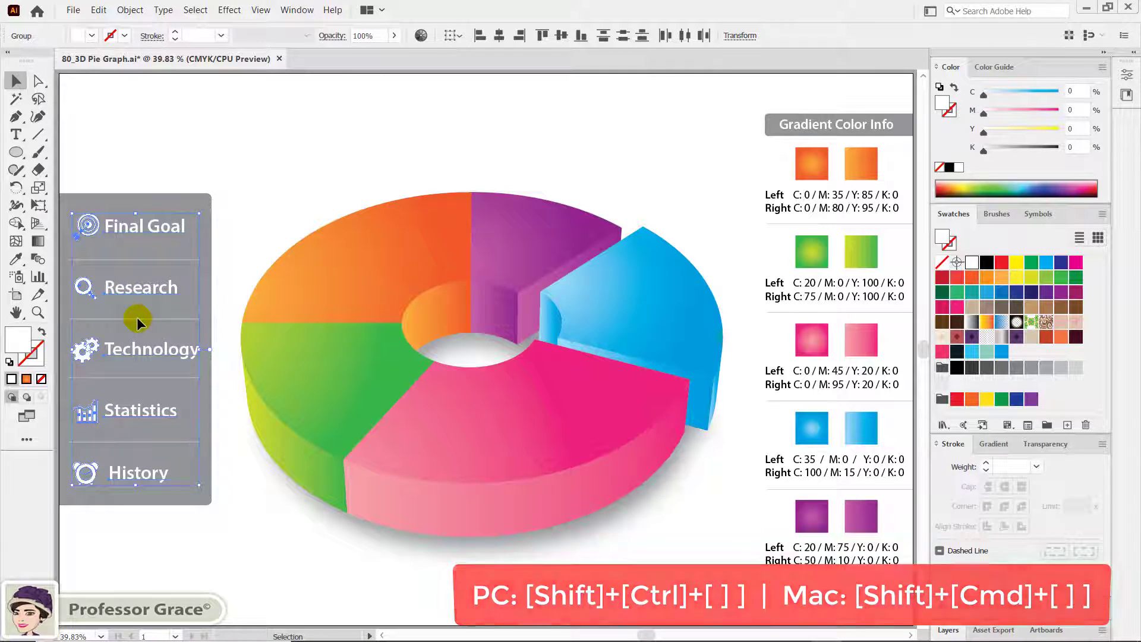
- Alt-drag copies of Final Goal, Research, Technology, Statistics and History labels onto their slices
{"action": "left_click", "coordinate": [243, 219]}
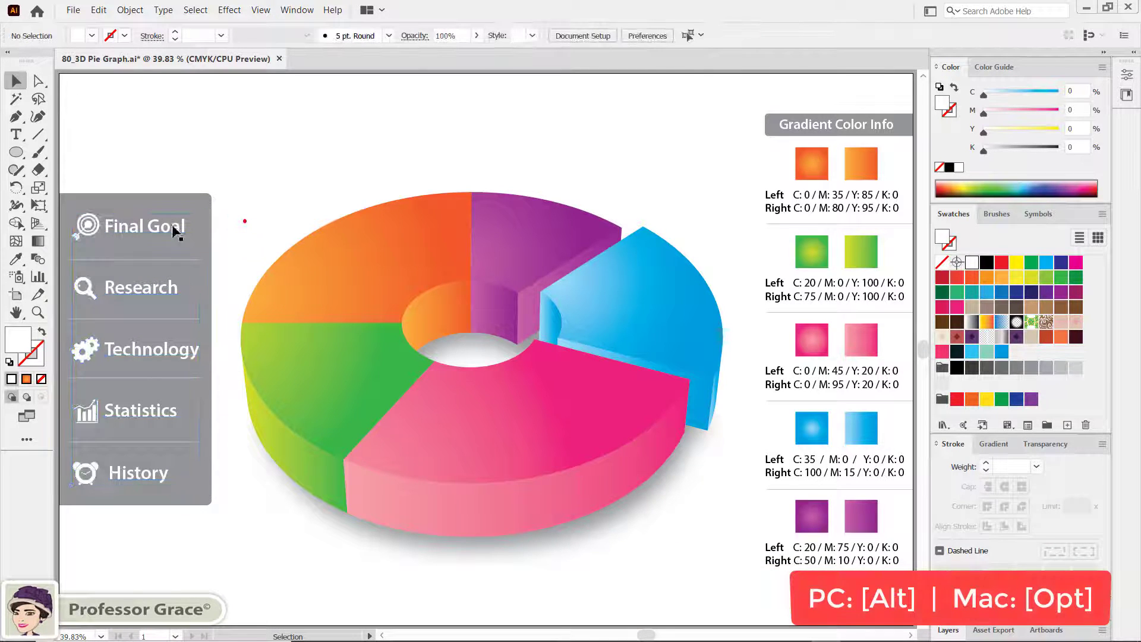
{"action": "left_click", "coordinate": [87, 228]}
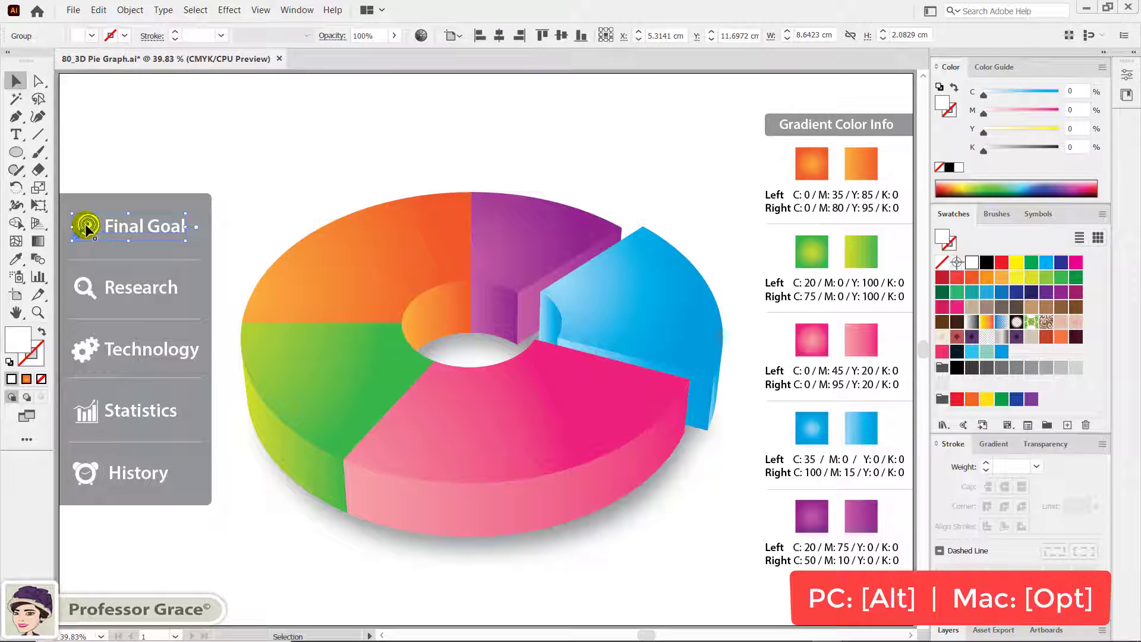
{"action": "left_click_drag", "start_coordinate": [85, 224], "coordinate": [331, 263]}
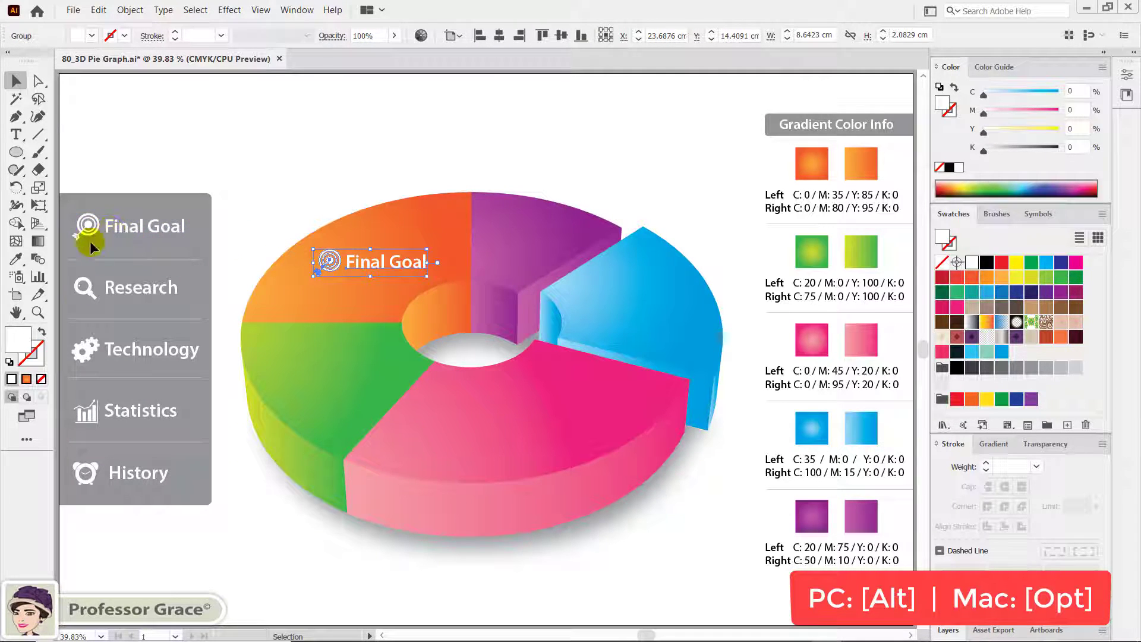
{"action": "left_click_drag", "start_coordinate": [87, 291], "coordinate": [300, 378]}
{"action": "mouse_move", "coordinate": [138, 352]}
{"action": "left_mouse_down"}
{"action": "mouse_move", "coordinate": [460, 434]}
{"action": "mouse_move", "coordinate": [515, 417]}
{"action": "left_mouse_up"}
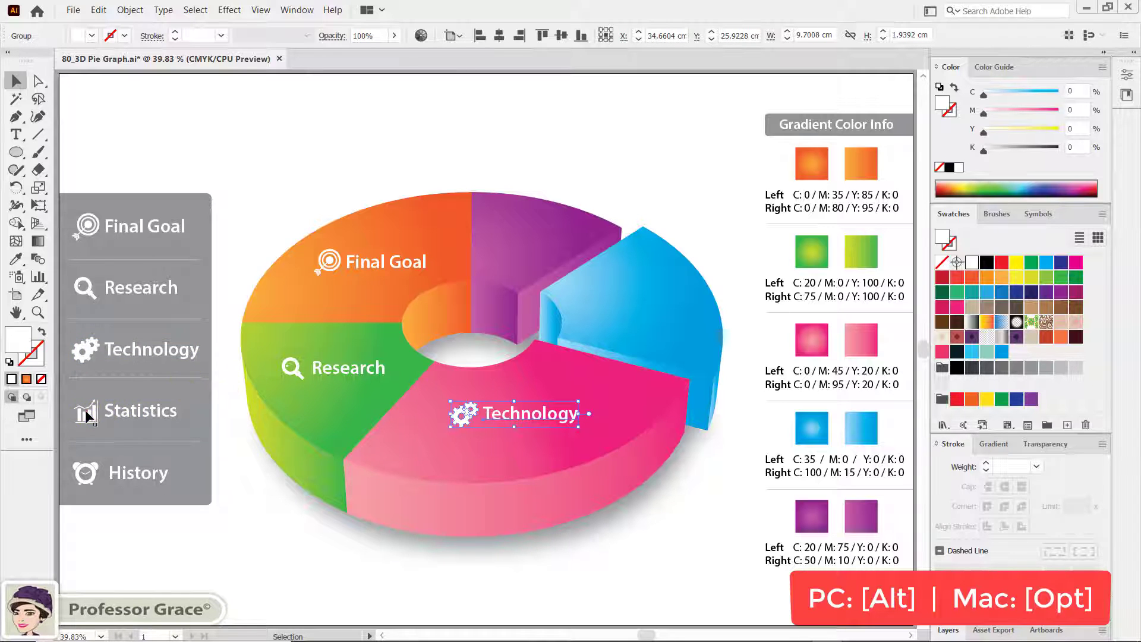
{"action": "mouse_move", "coordinate": [87, 419]}
{"action": "left_mouse_down"}
{"action": "mouse_move", "coordinate": [608, 319]}
{"action": "mouse_move", "coordinate": [596, 309]}
{"action": "left_mouse_up"}
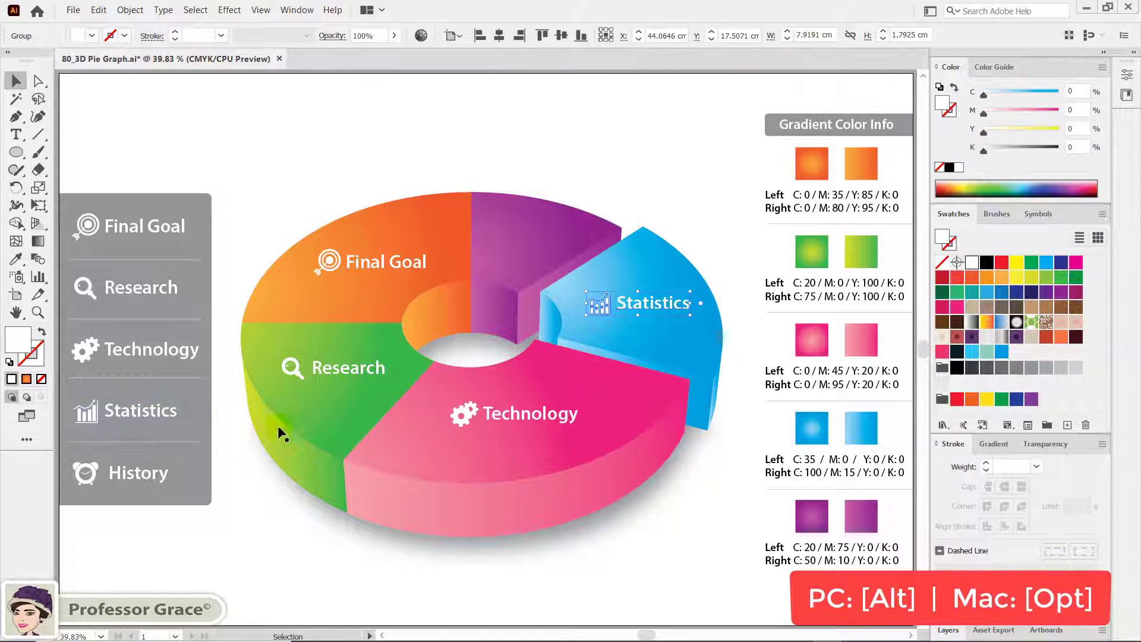
{"action": "left_click_drag", "start_coordinate": [119, 477], "coordinate": [529, 241]}
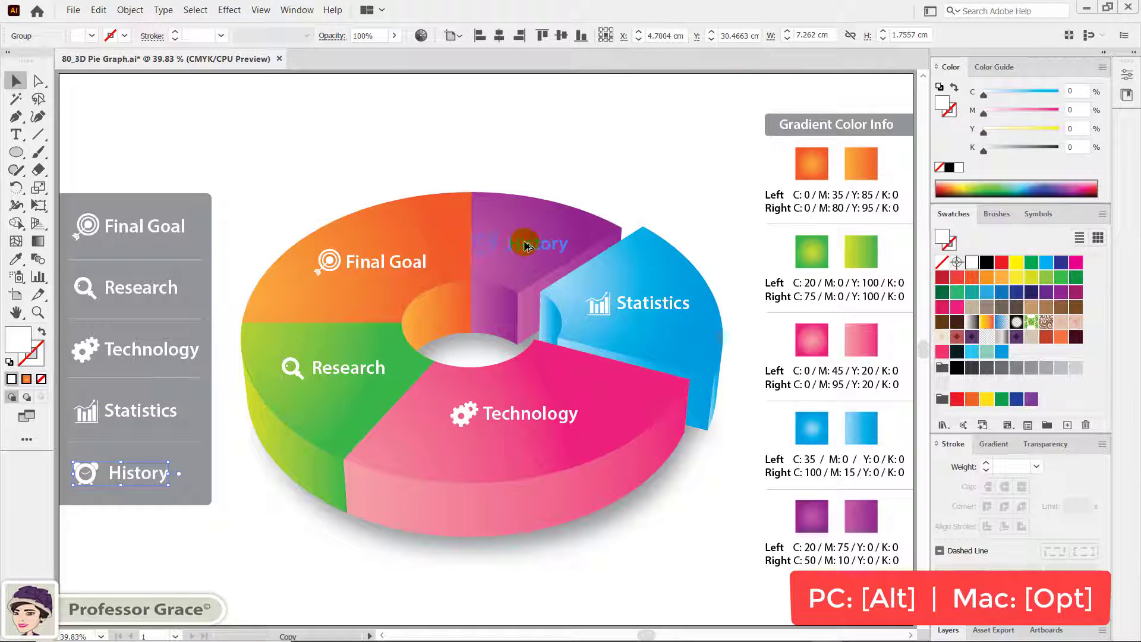
{"action": "left_click_drag", "start_coordinate": [528, 240], "coordinate": [537, 236]}
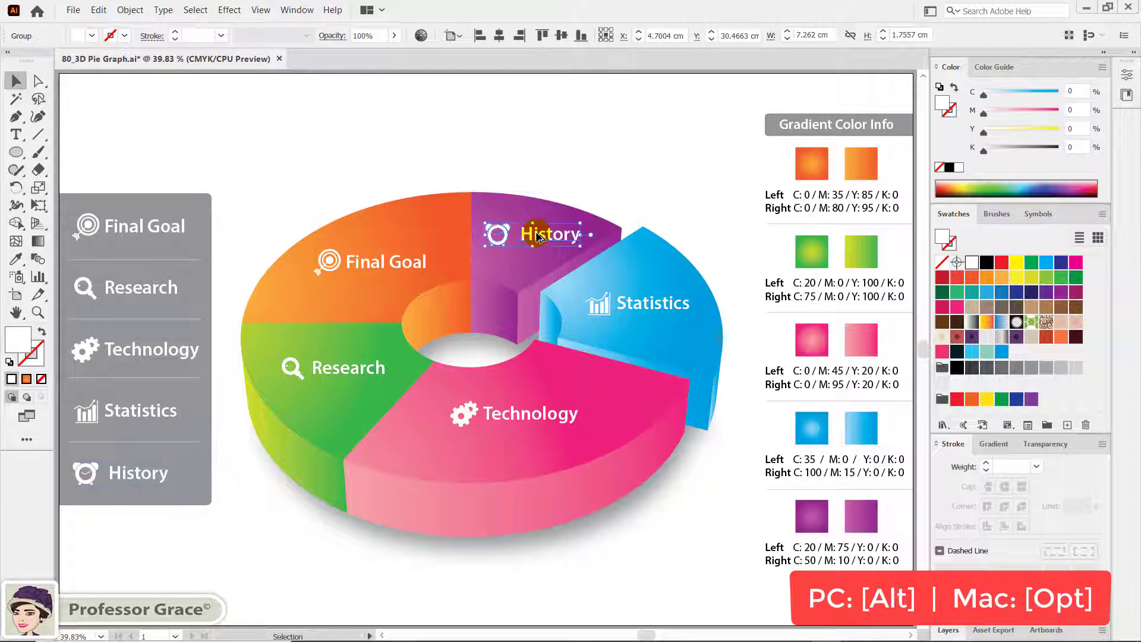
{"action": "left_click", "coordinate": [602, 193]}
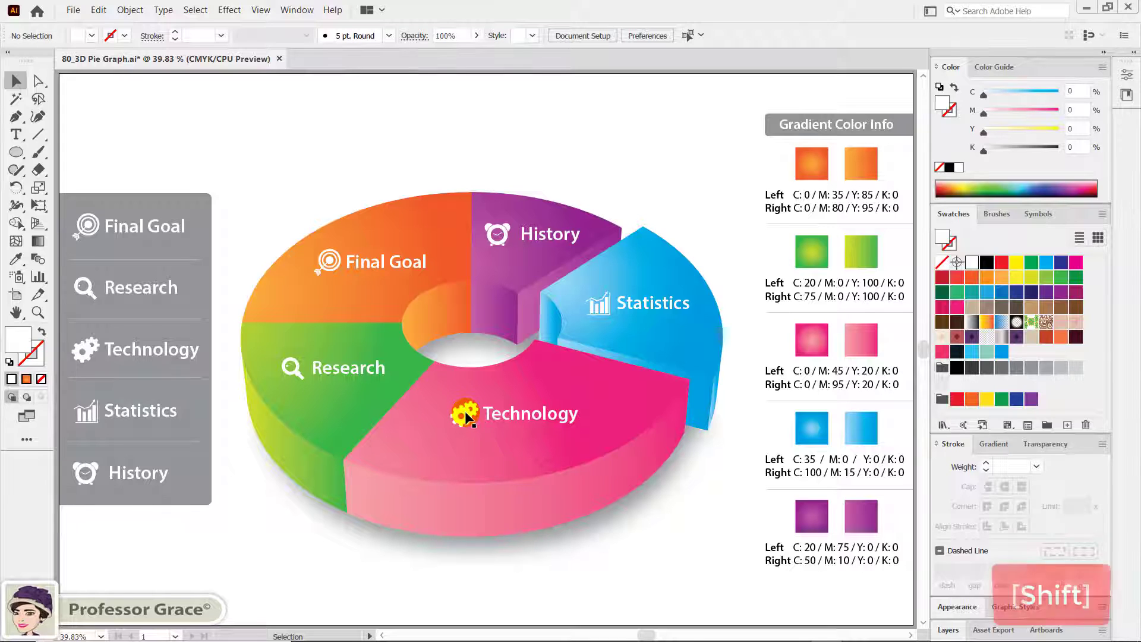
- Select all five label copies on the pie together and open the Effect menu
{"action": "left_click", "coordinate": [465, 413], "text": "shift"}
{"action": "left_click", "coordinate": [319, 365], "text": "shift"}
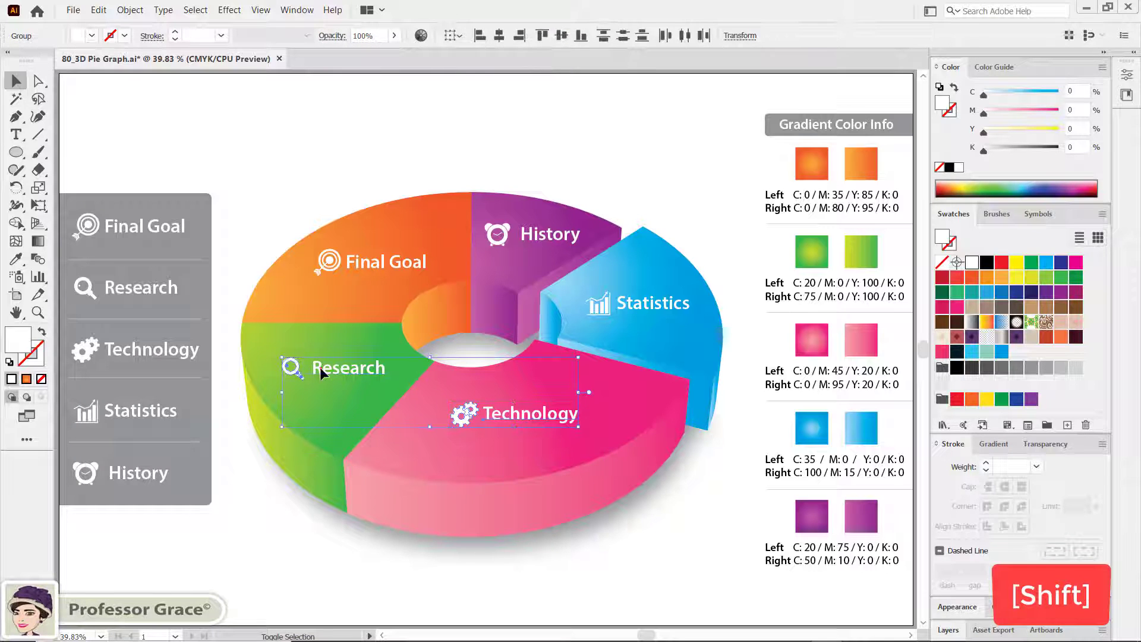
{"action": "left_click", "coordinate": [348, 258], "text": "shift"}
{"action": "left_click", "coordinate": [527, 235], "text": "shift"}
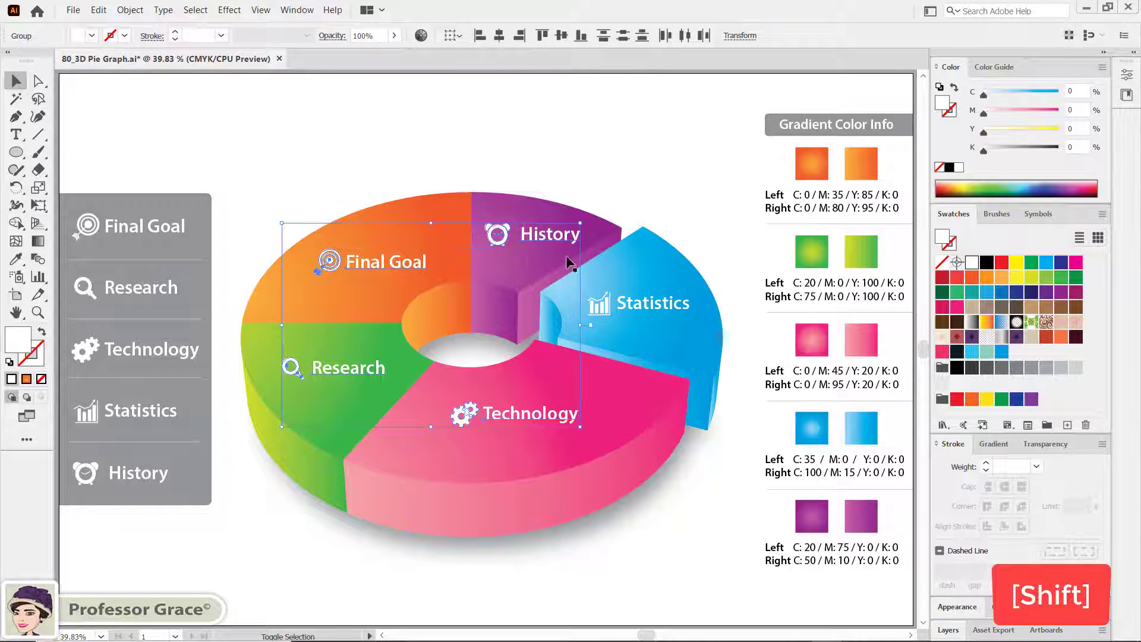
{"action": "left_click", "coordinate": [598, 301], "text": "shift"}
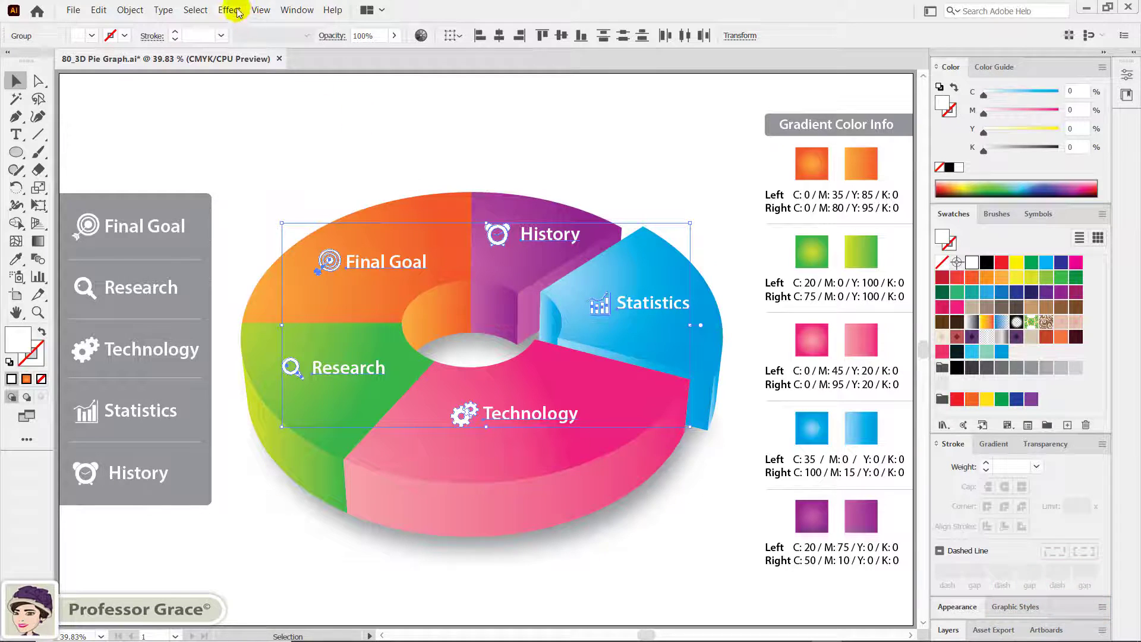
{"action": "left_click", "coordinate": [229, 10]}
{"action": "mouse_move", "coordinate": [267, 96]}
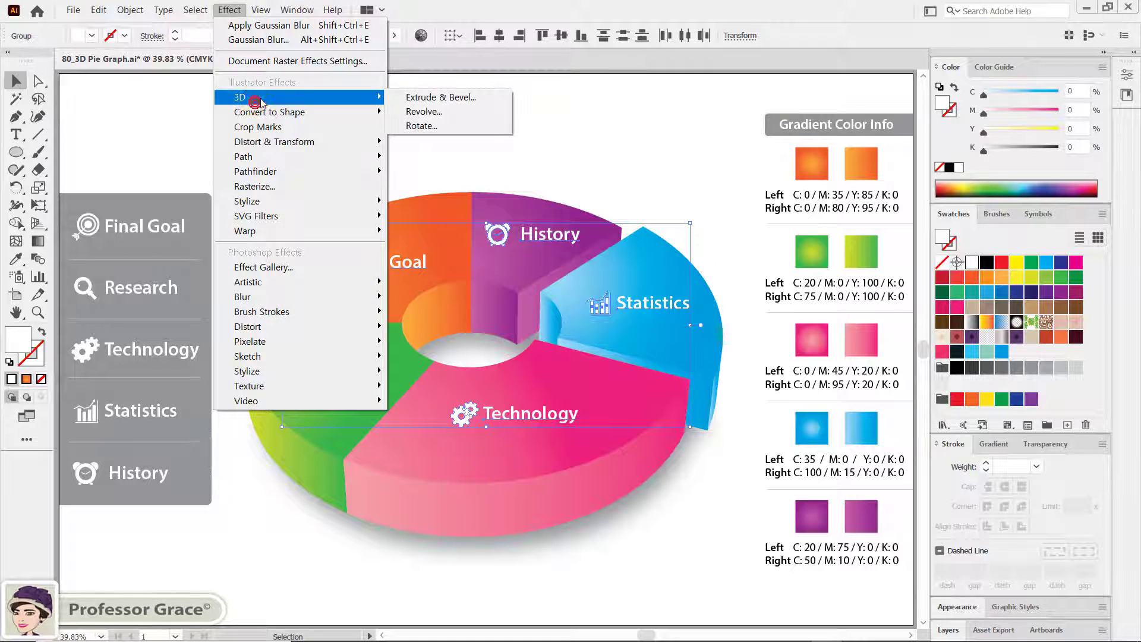
- Apply 3D Rotate to the labels with X 40°, Y 25°, Z -15°, then deselect
{"action": "left_click", "coordinate": [450, 126]}
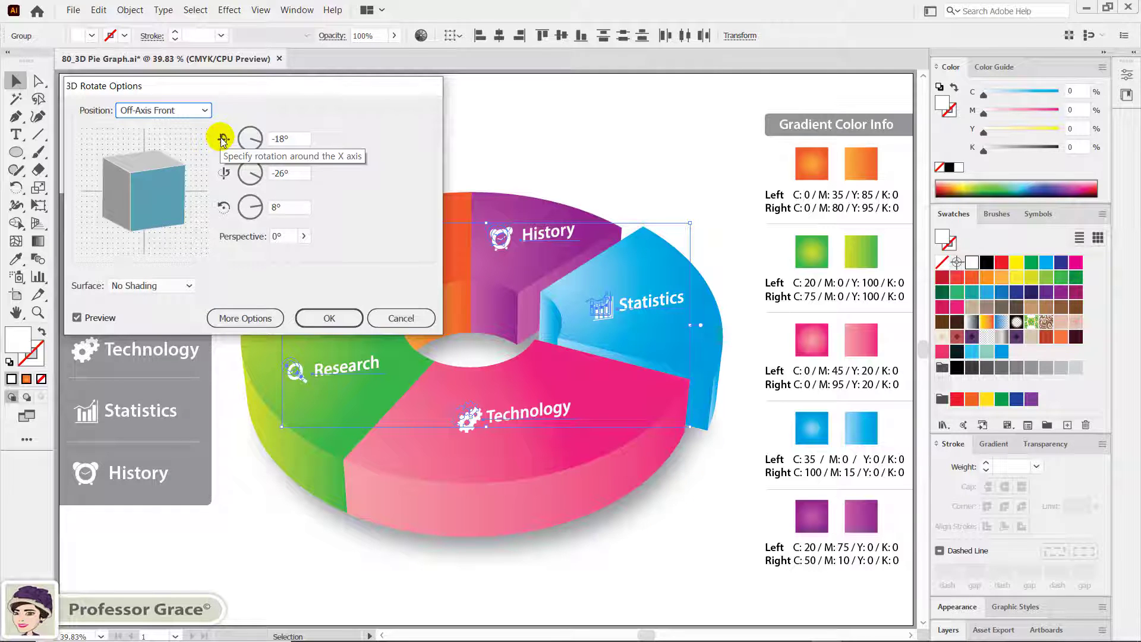
{"action": "left_click", "coordinate": [297, 139]}
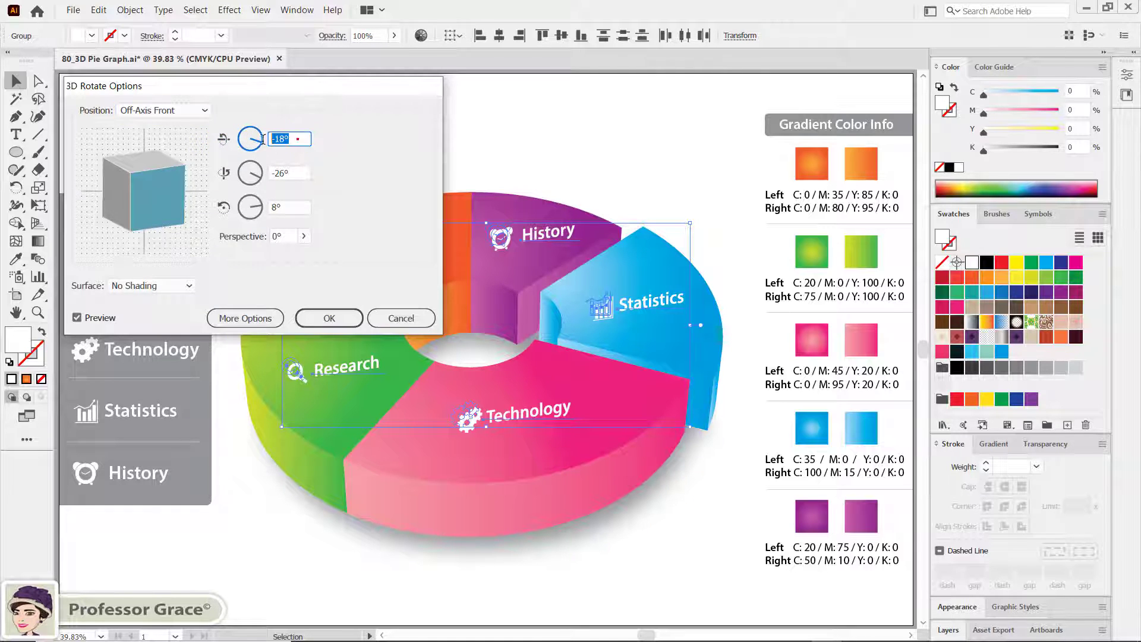
{"action": "type", "text": "40"}
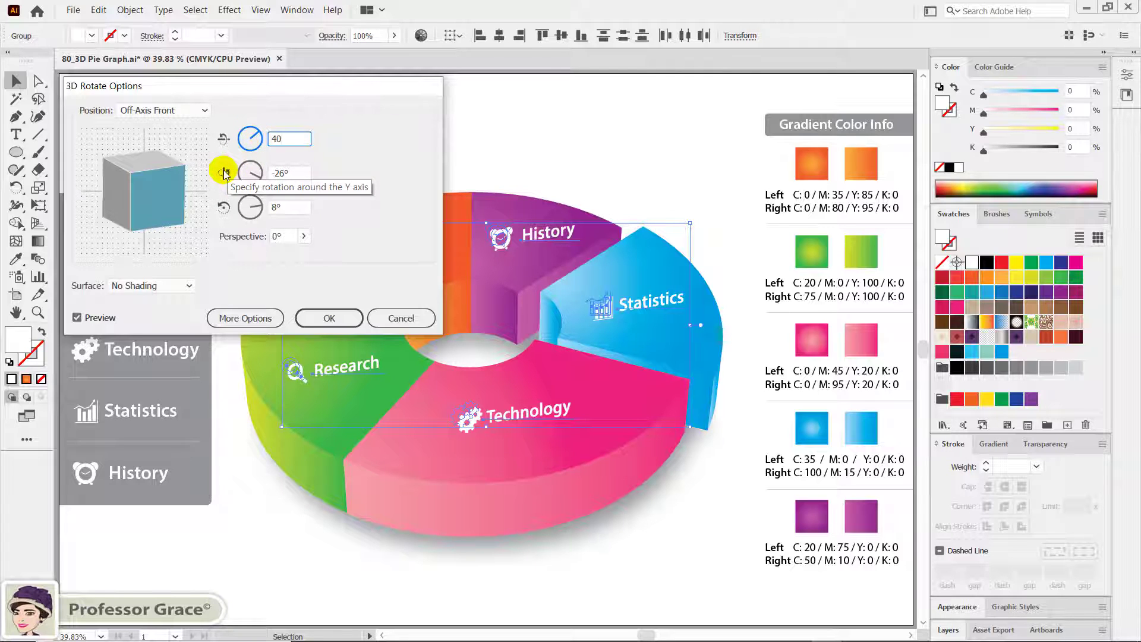
{"action": "key", "text": "Tab"}
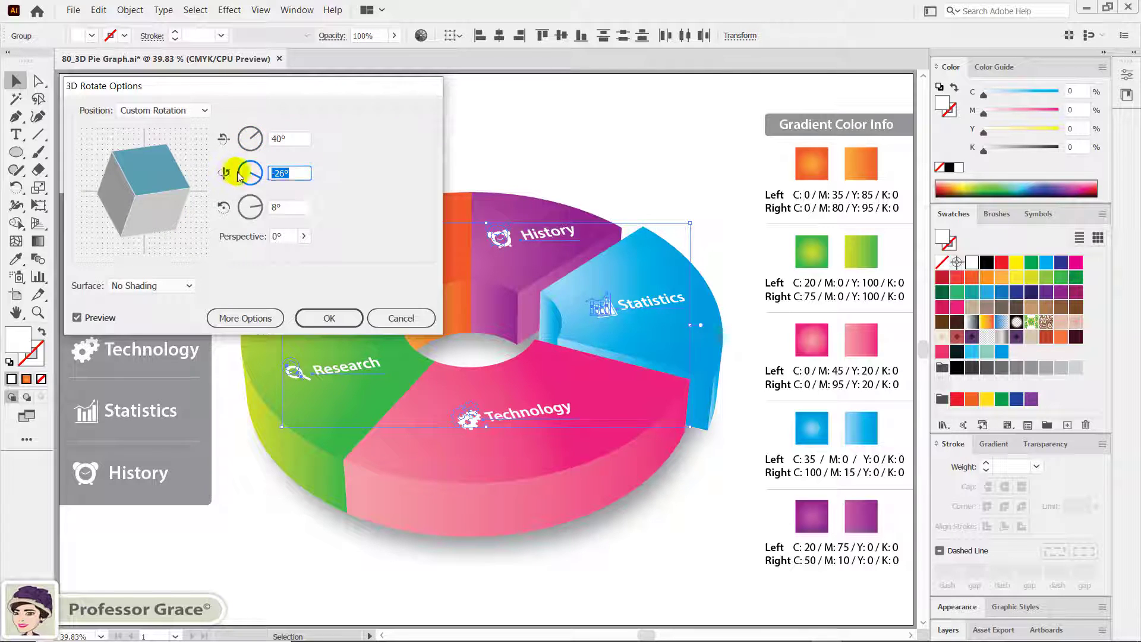
{"action": "type", "text": "25"}
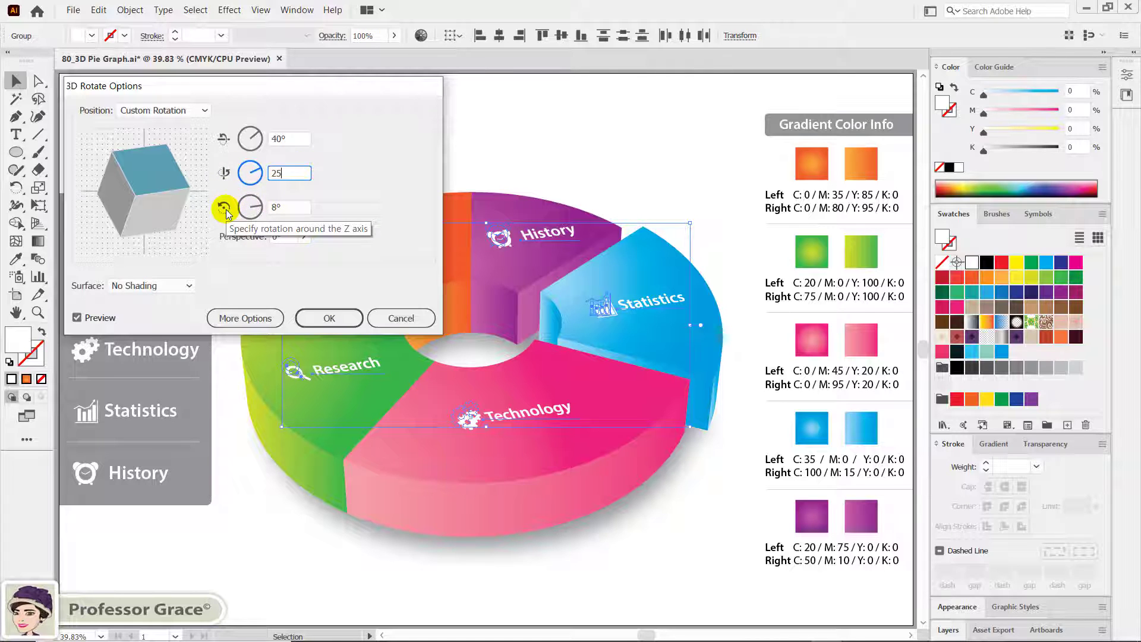
{"action": "key", "text": "Tab"}
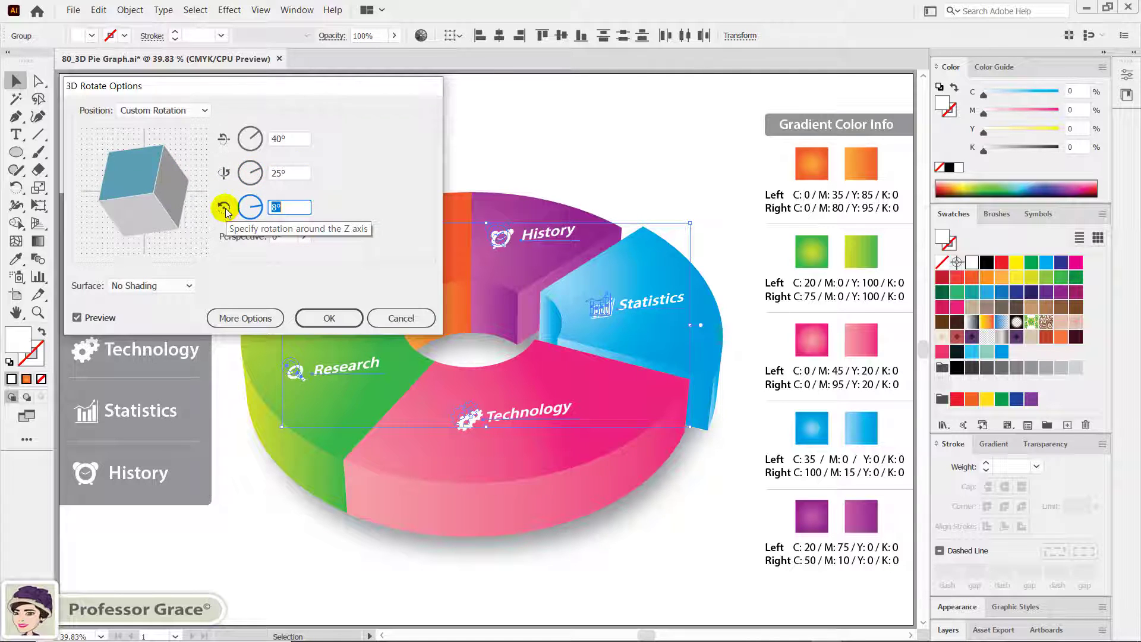
{"action": "type", "text": "-15"}
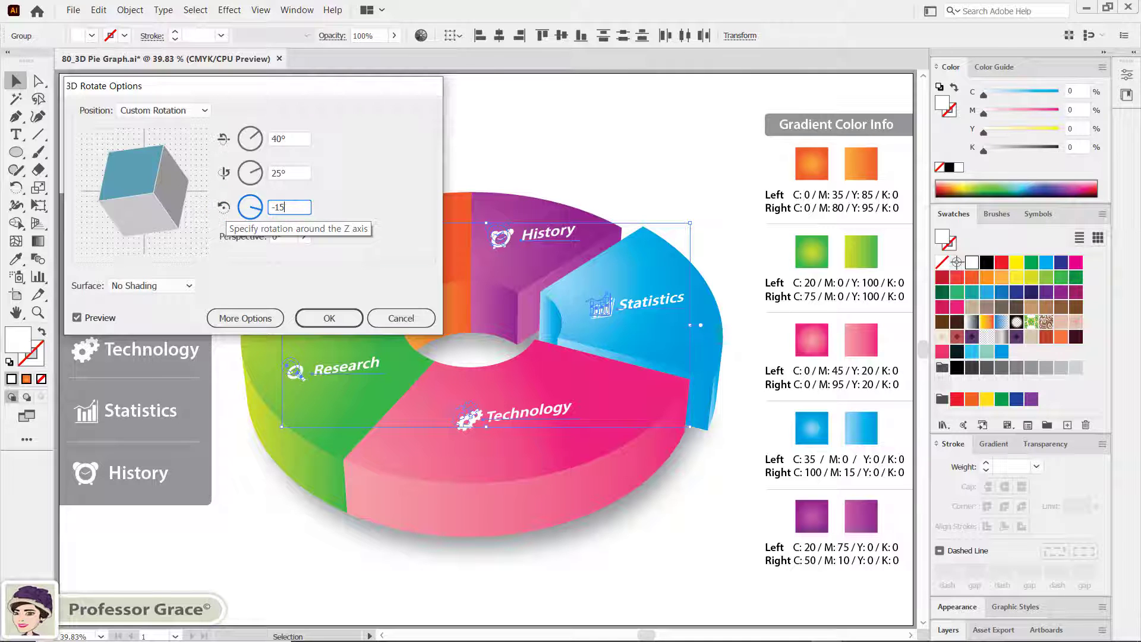
{"action": "key", "text": "Tab"}
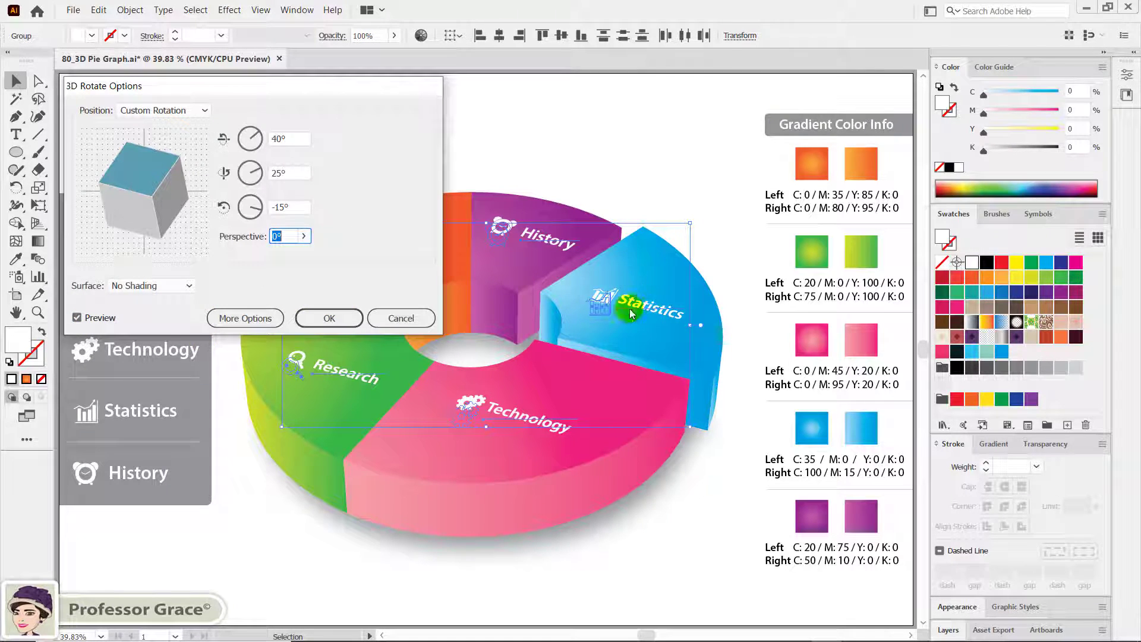
{"action": "left_click", "coordinate": [322, 320]}
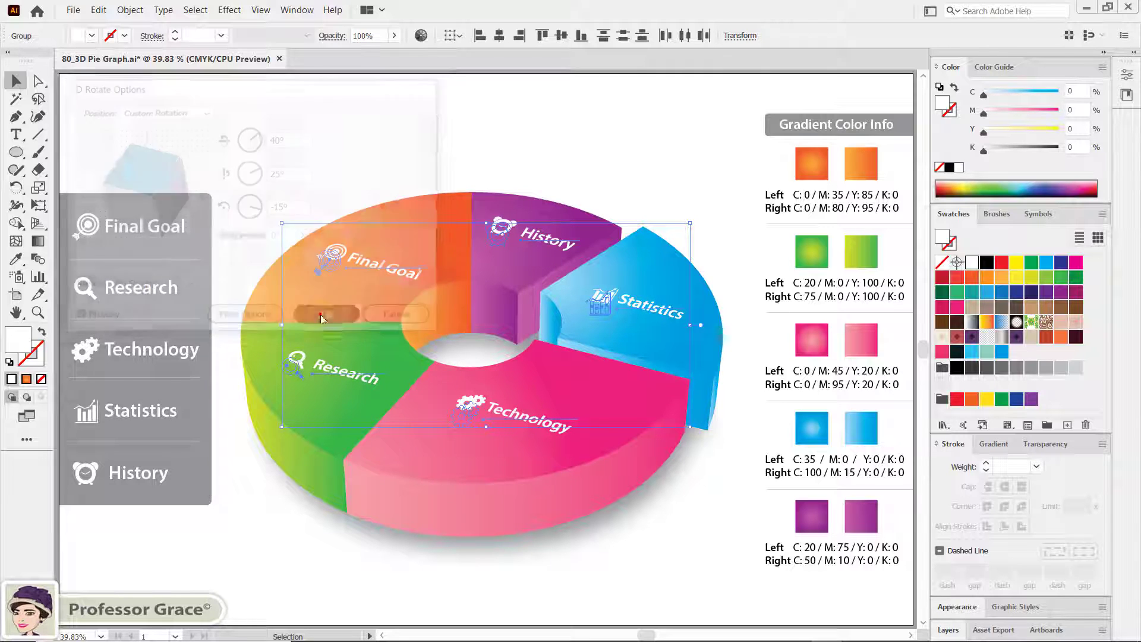
{"action": "left_click", "coordinate": [692, 565]}
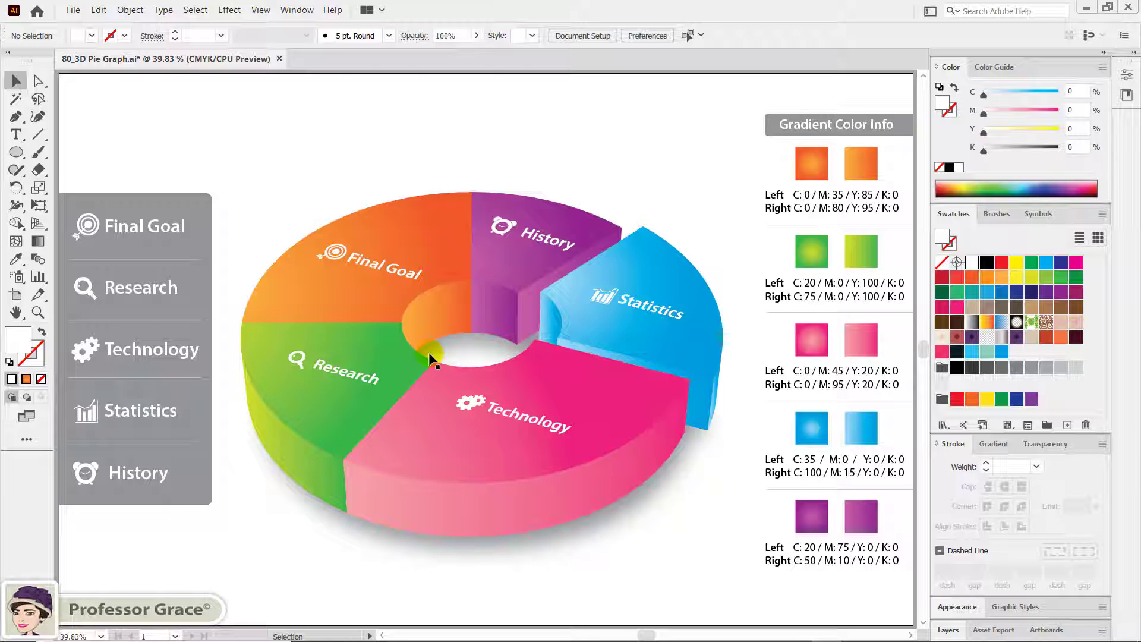
- Select the Final Goal, History, Statistics, Technology and Research labels and open the Effect menu
{"action": "key", "text": "shift"}
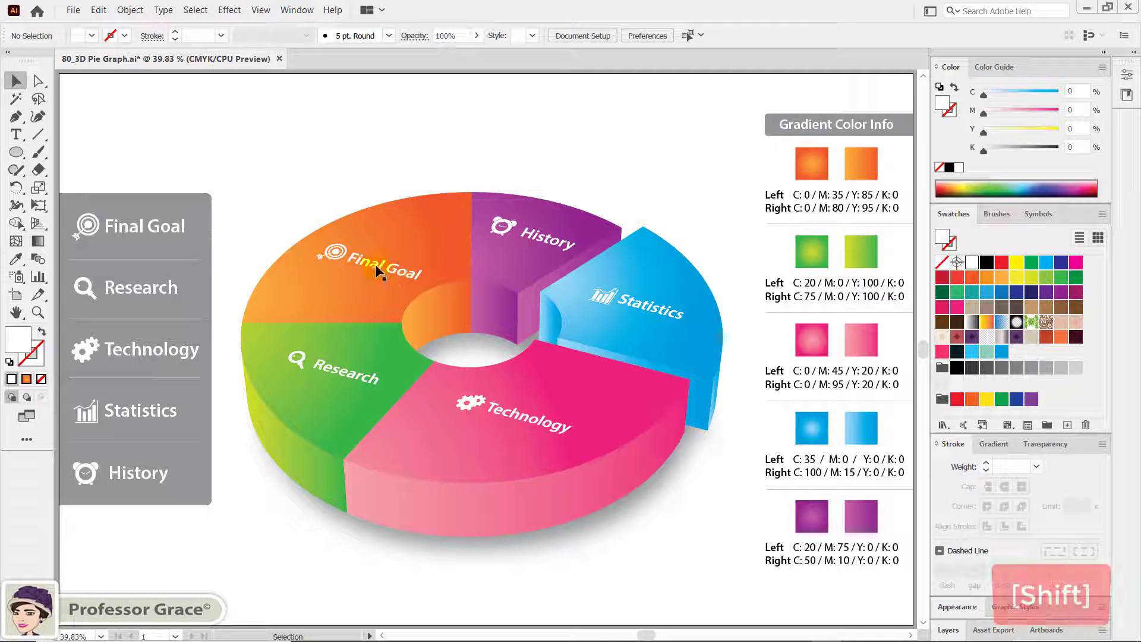
{"action": "left_click", "coordinate": [341, 257], "text": "shift"}
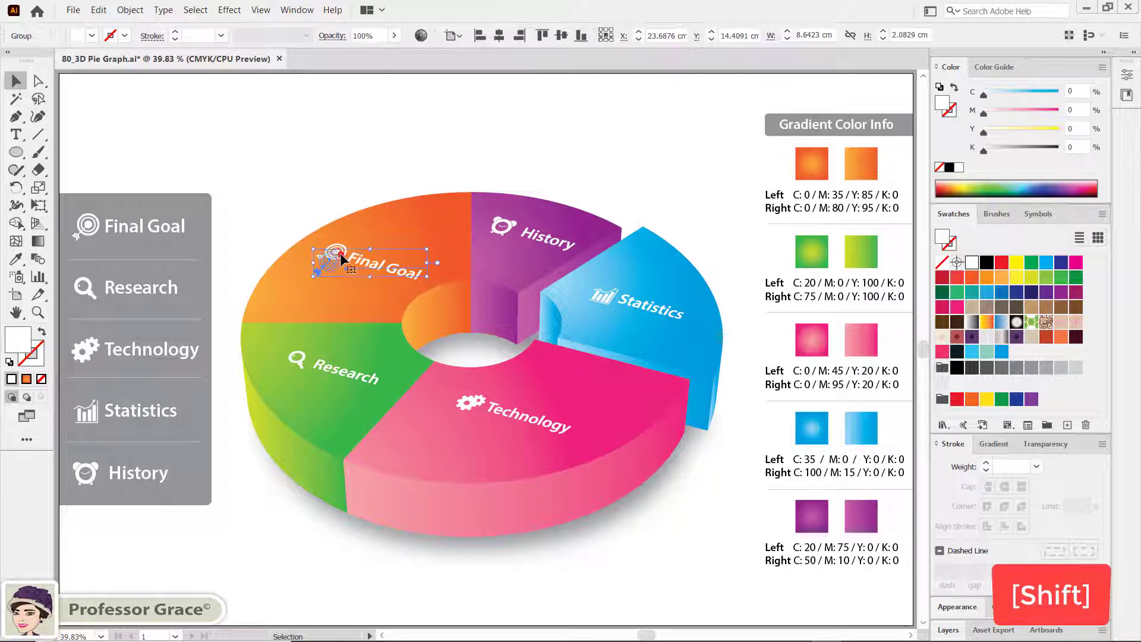
{"action": "left_click", "coordinate": [514, 227], "text": "shift"}
{"action": "left_click", "coordinate": [601, 294], "text": "shift"}
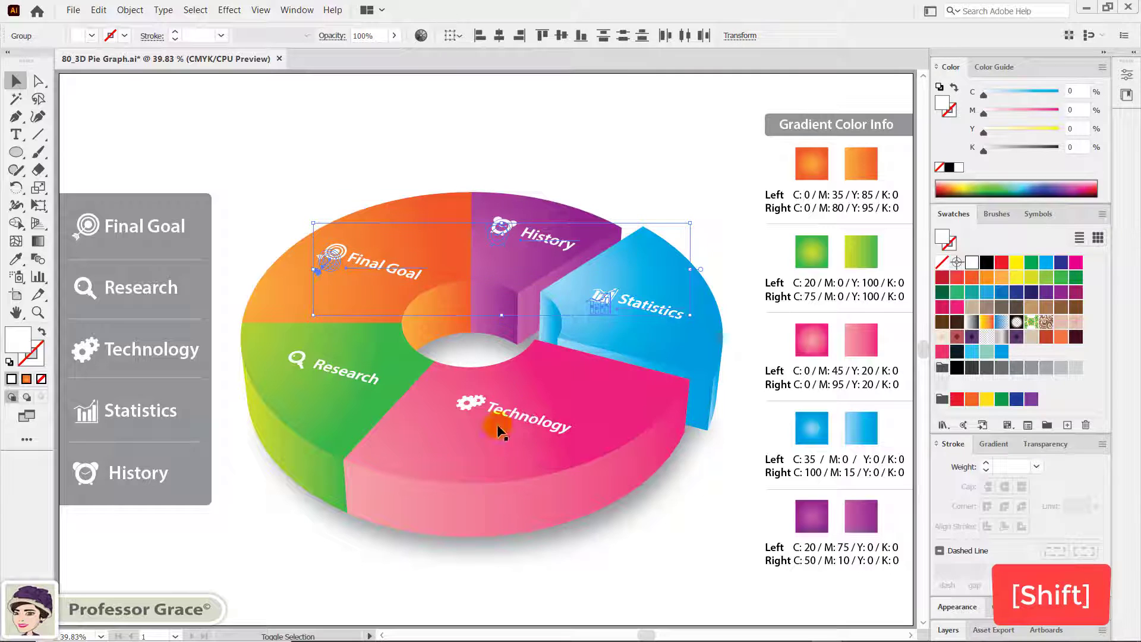
{"action": "left_click", "coordinate": [476, 401], "text": "shift"}
{"action": "left_click", "coordinate": [344, 375], "text": "shift"}
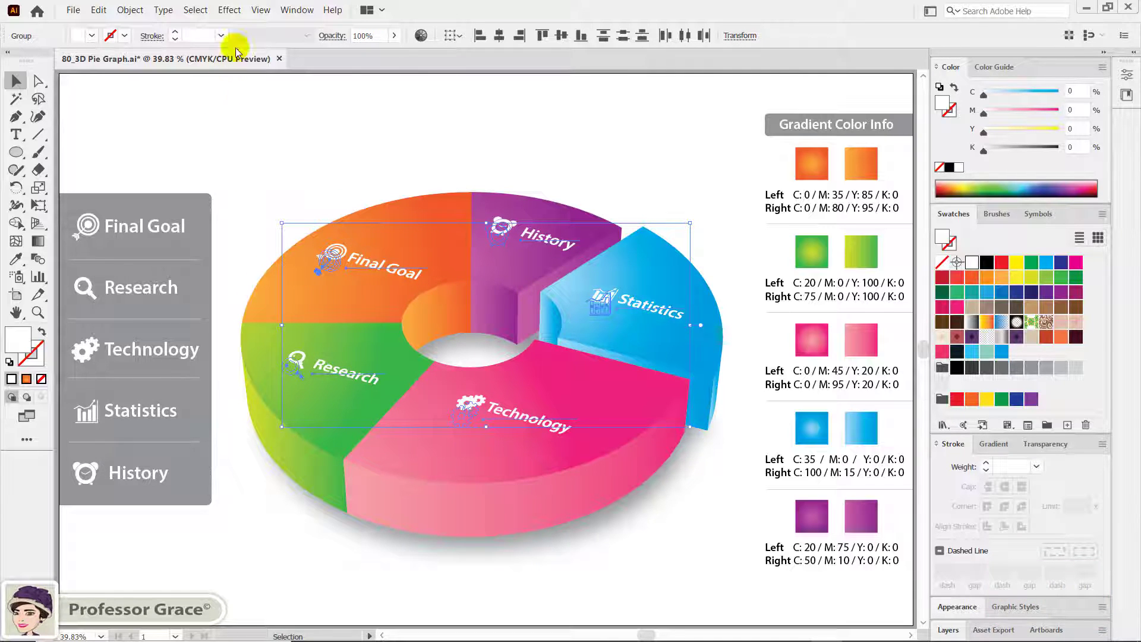
{"action": "left_click", "coordinate": [229, 11]}
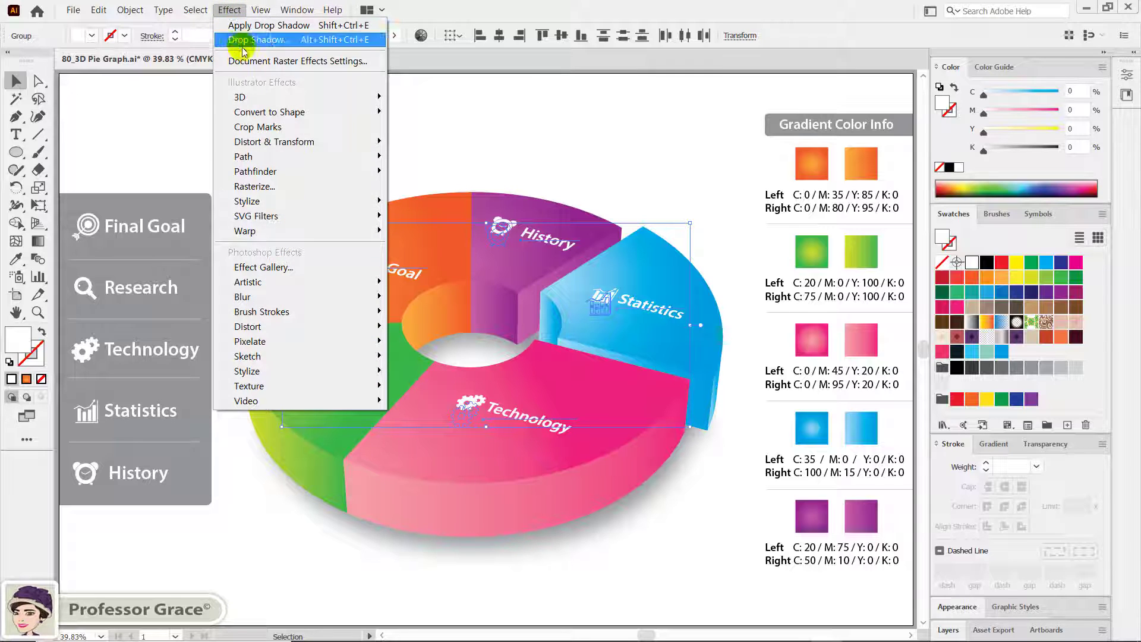
{"action": "mouse_move", "coordinate": [247, 201]}
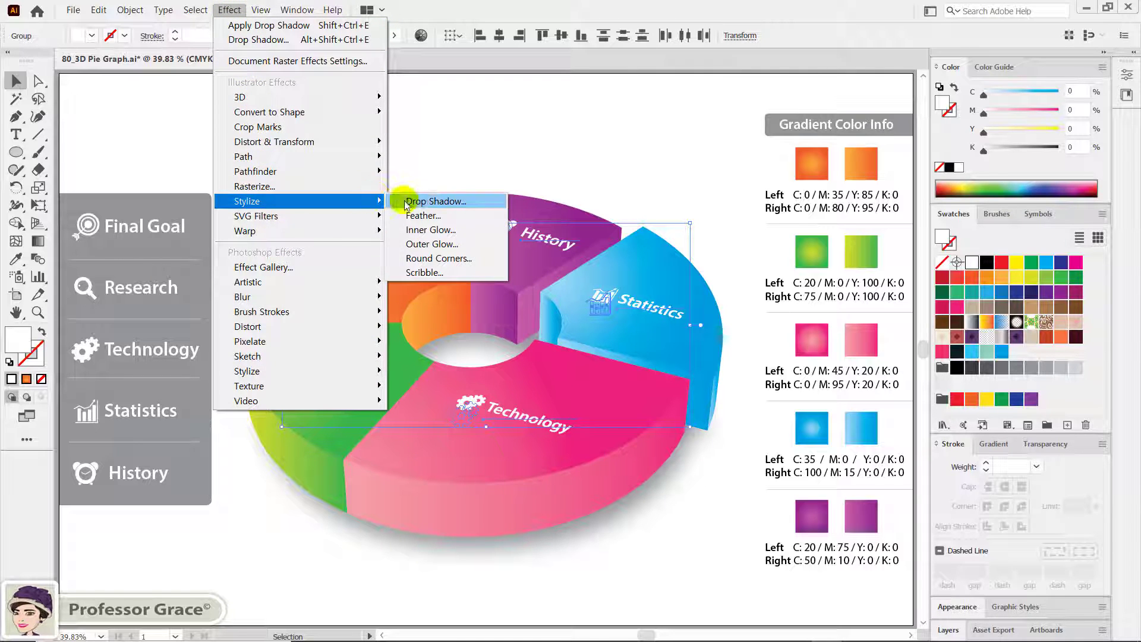
- Add a Drop Shadow effect to the labels using Multiply mode at 60% opacity
{"action": "left_click", "coordinate": [424, 208]}
{"action": "left_click", "coordinate": [422, 204]}
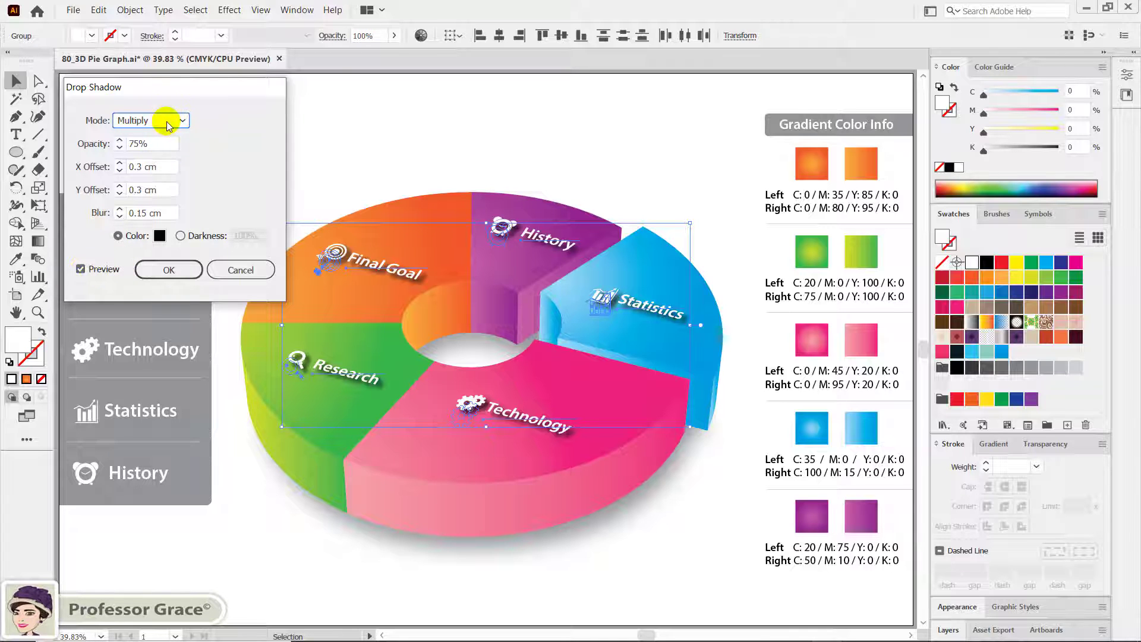
{"action": "left_click", "coordinate": [159, 120]}
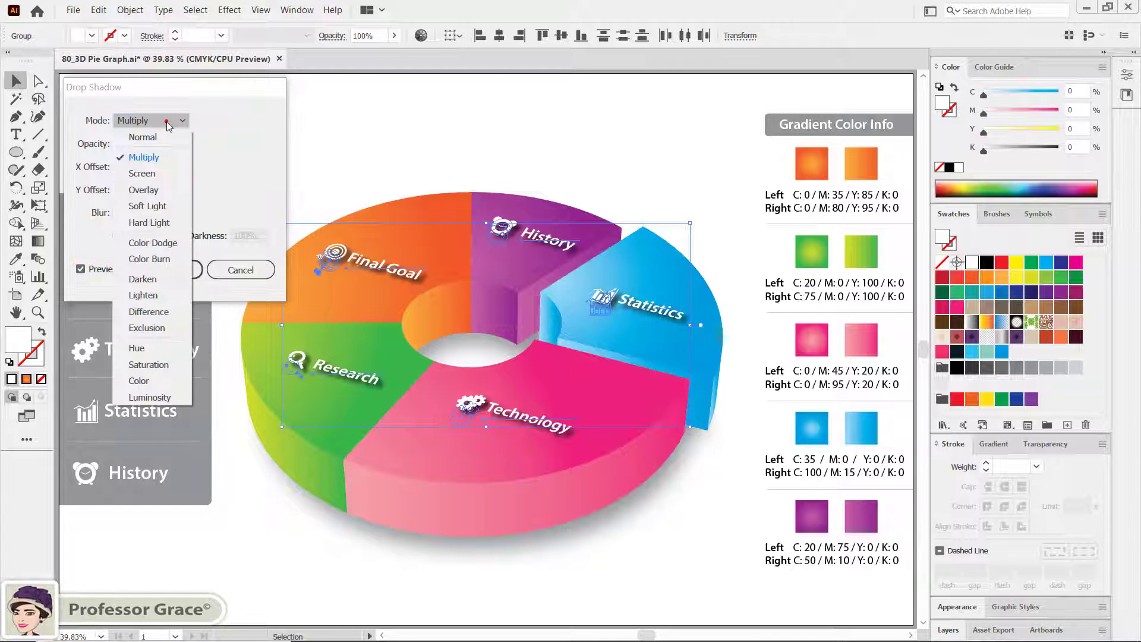
{"action": "left_click", "coordinate": [148, 156]}
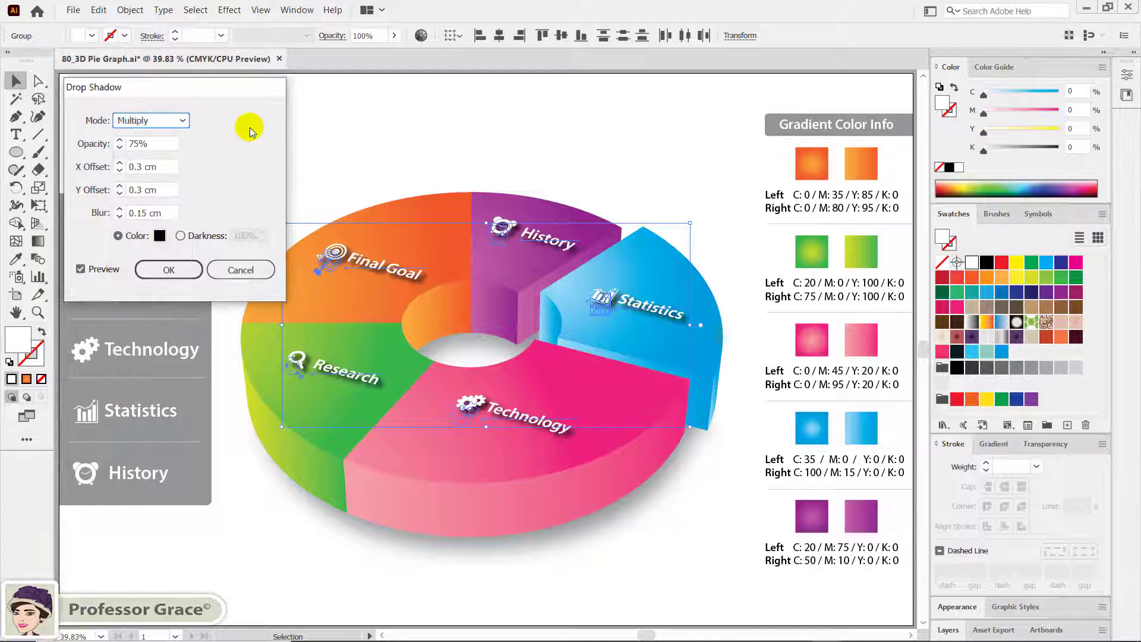
{"action": "double_click", "coordinate": [143, 143]}
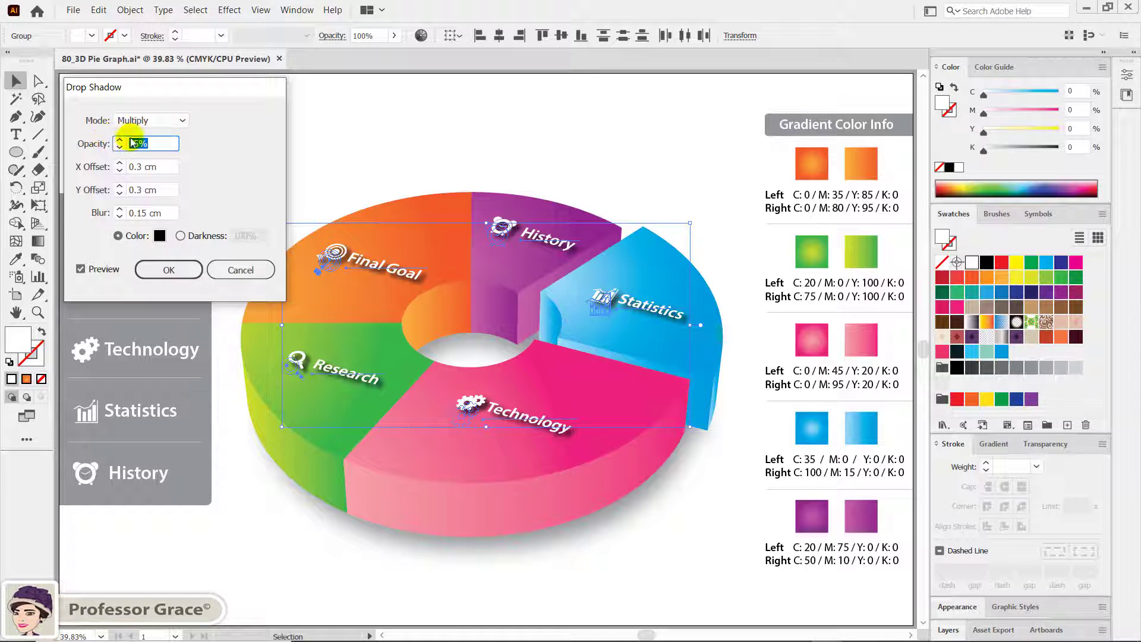
{"action": "type", "text": "60"}
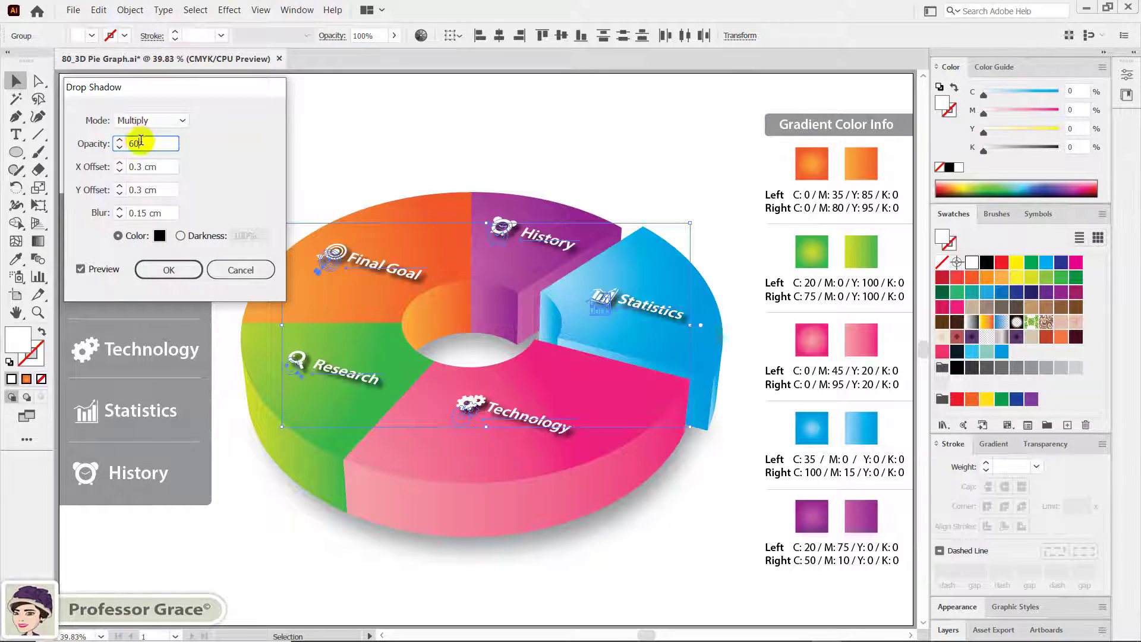
{"action": "left_click", "coordinate": [162, 160]}
- Set the shadow's X and Y offsets to 0 cm and blur to 0.1 cm, then apply it
{"action": "double_click", "coordinate": [163, 160]}
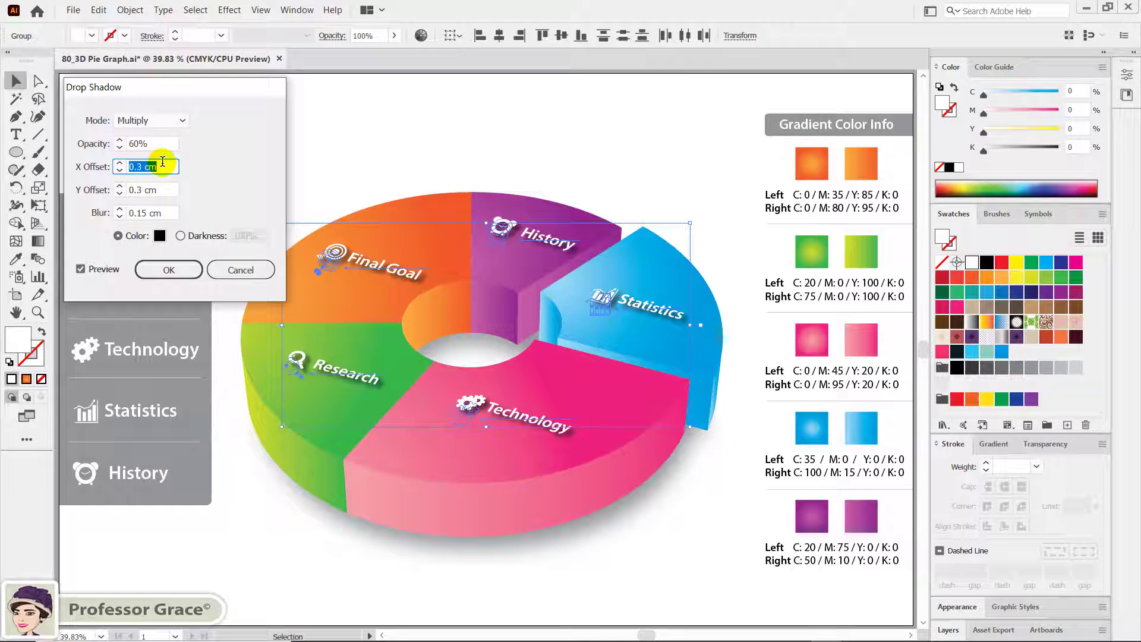
{"action": "type", "text": "0"}
{"action": "key", "text": "Tab"}
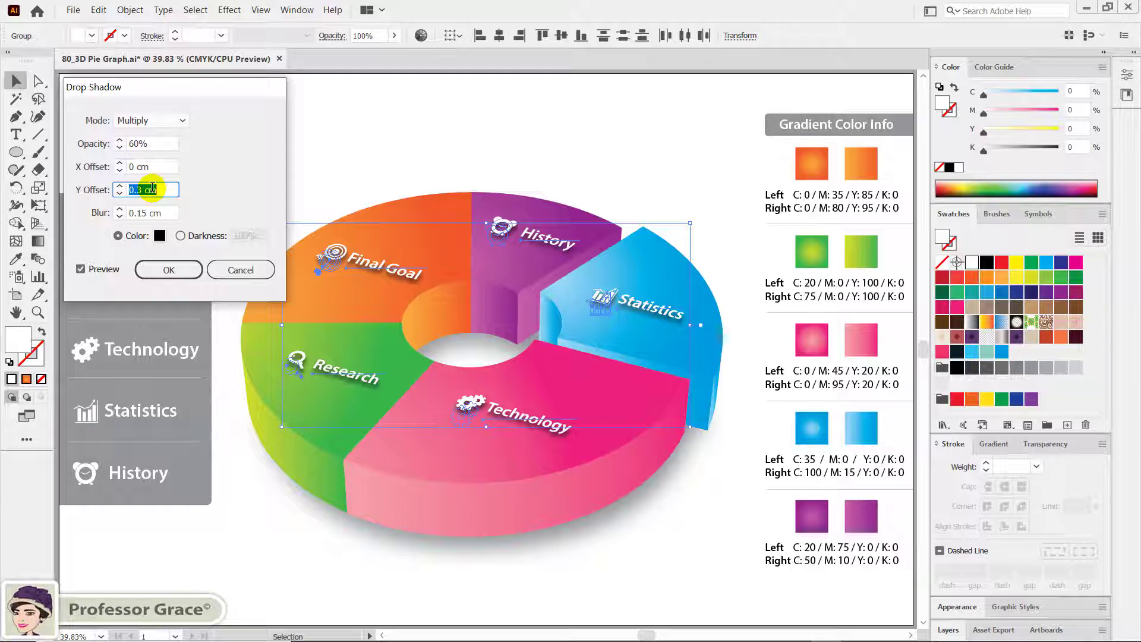
{"action": "type", "text": "0"}
{"action": "key", "text": "Tab"}
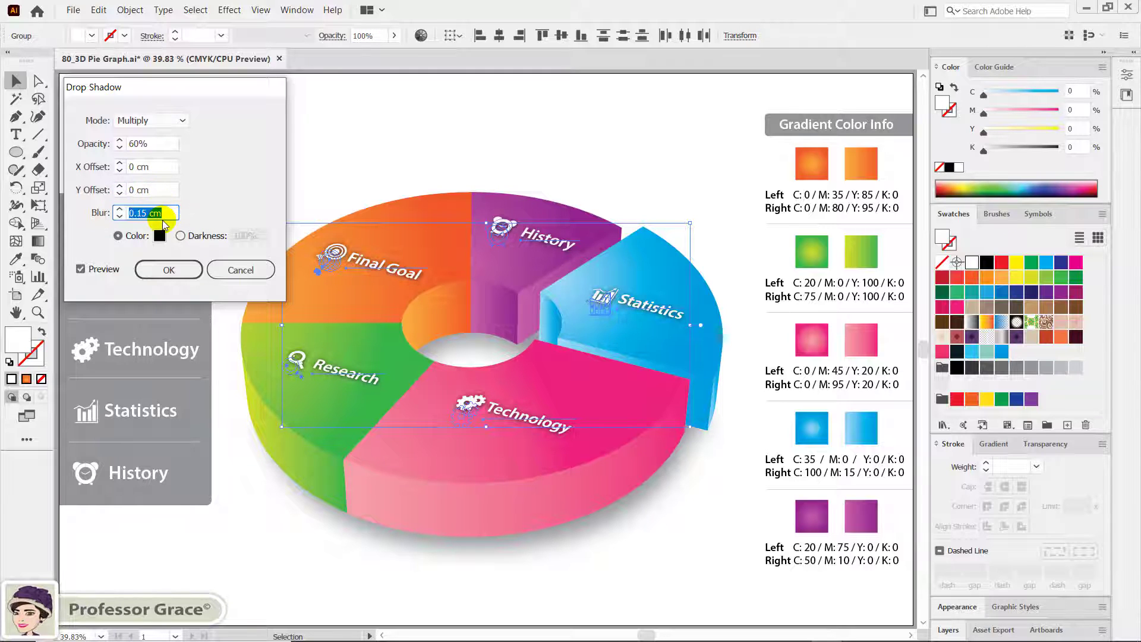
{"action": "type", "text": "0."}
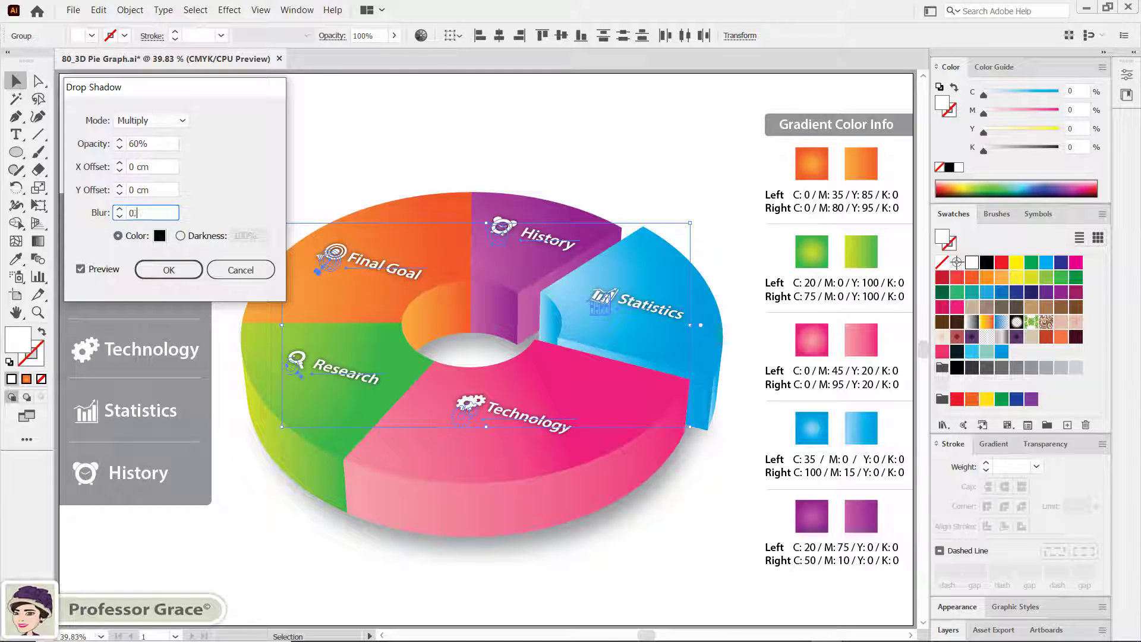
{"action": "type", "text": "1"}
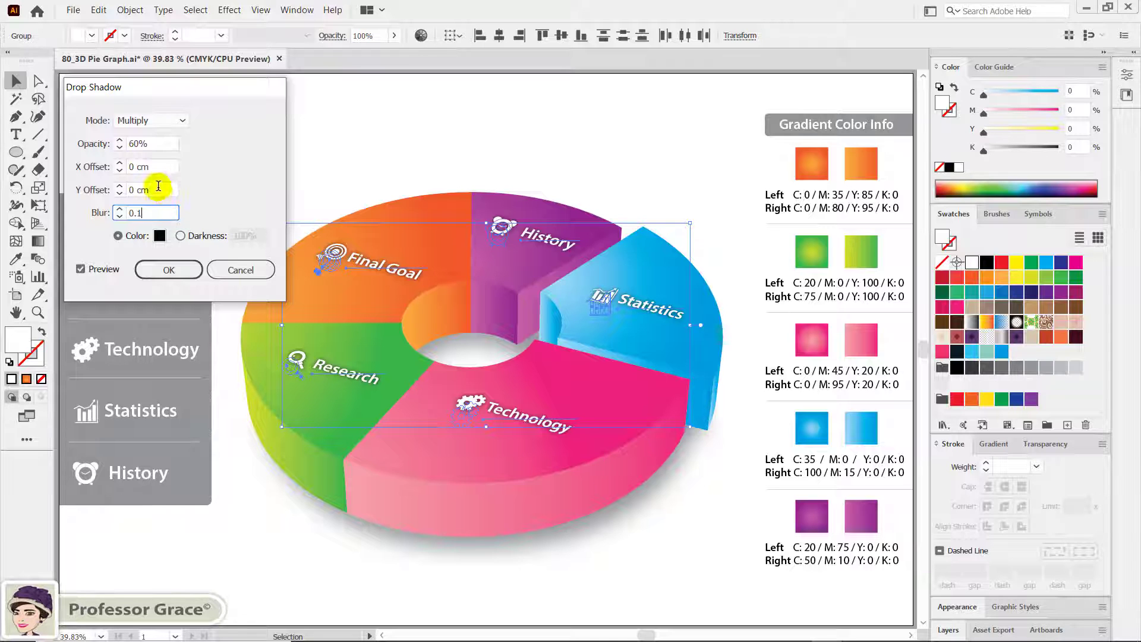
{"action": "left_click", "coordinate": [160, 189]}
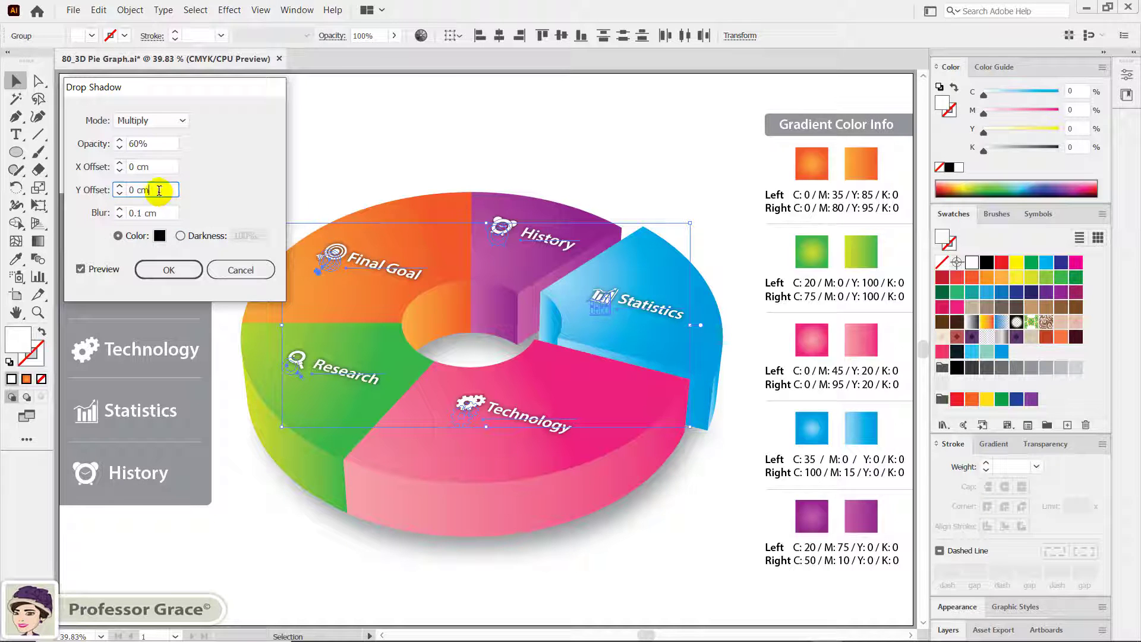
{"action": "left_click", "coordinate": [171, 269]}
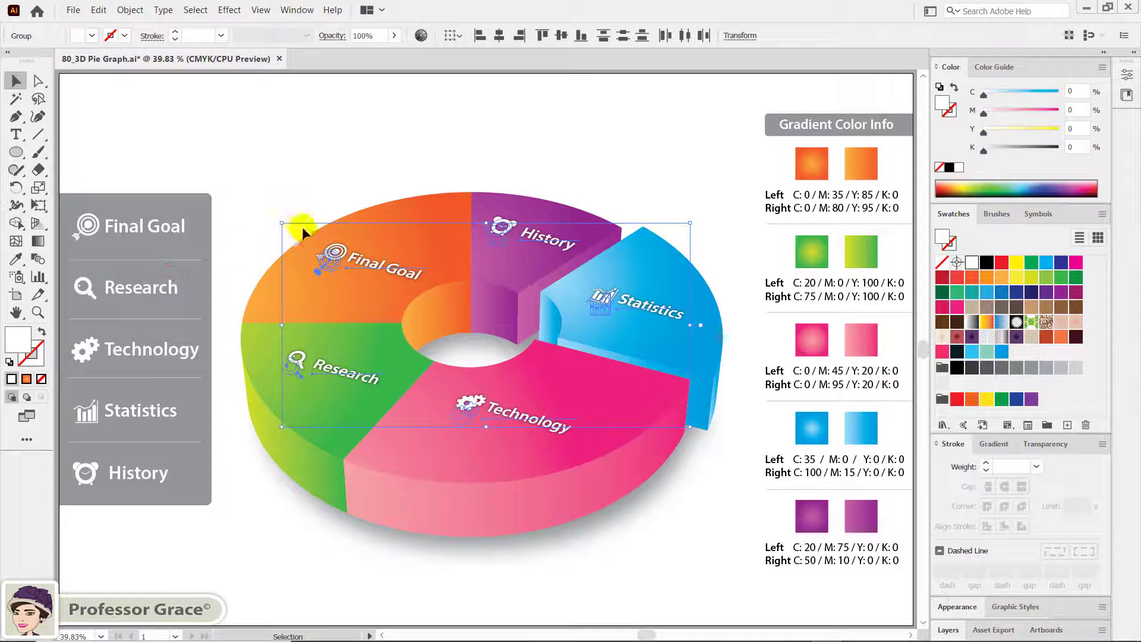
{"action": "left_click", "coordinate": [420, 166]}
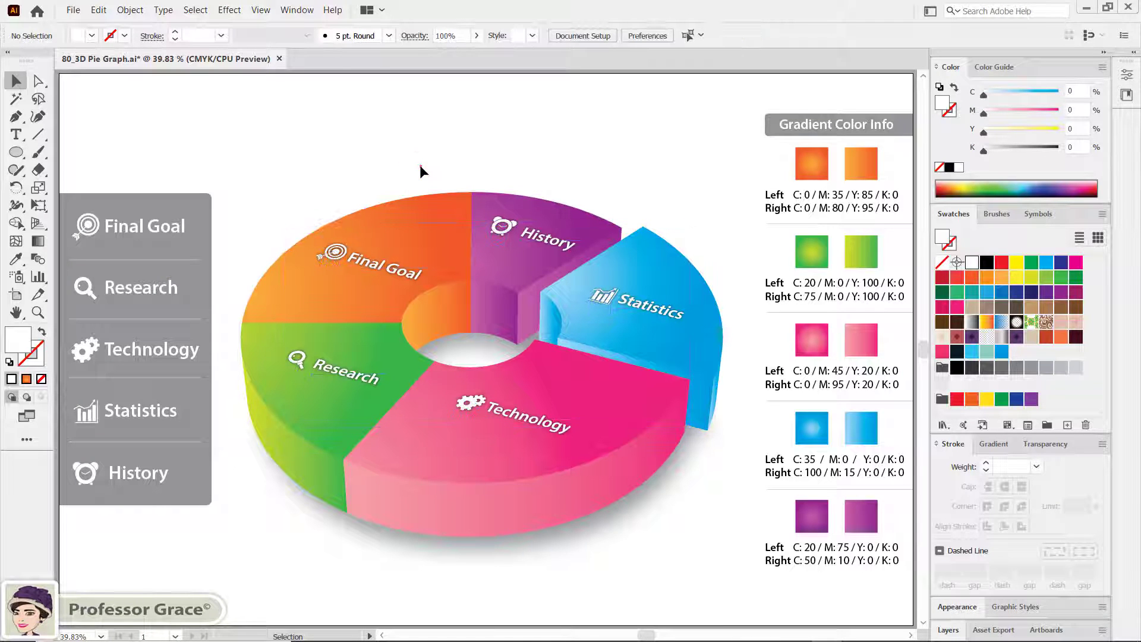